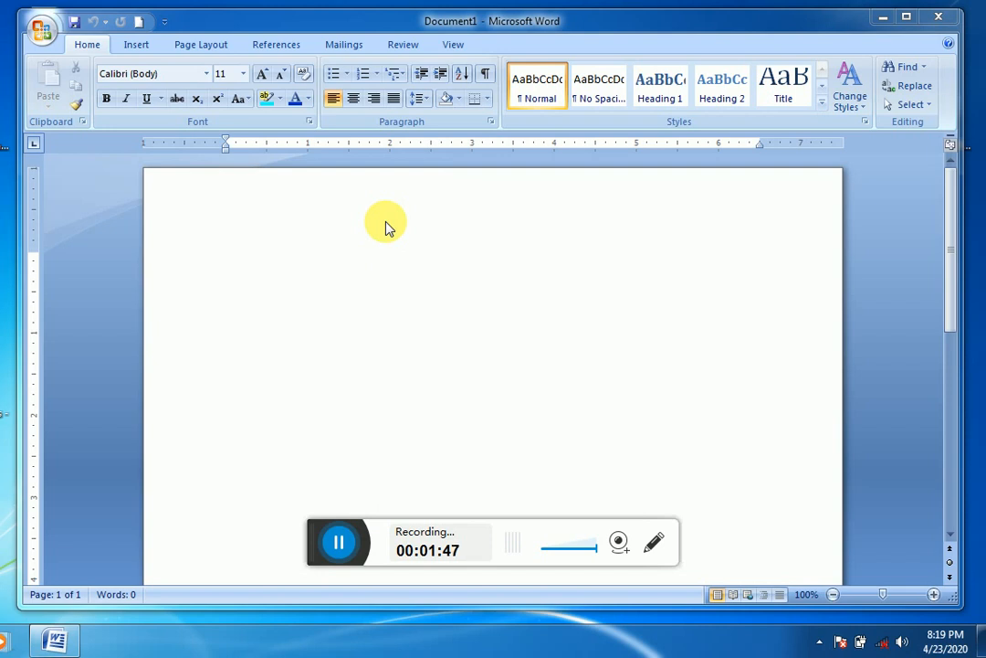
pyautogui.doubleClick(461, 318)
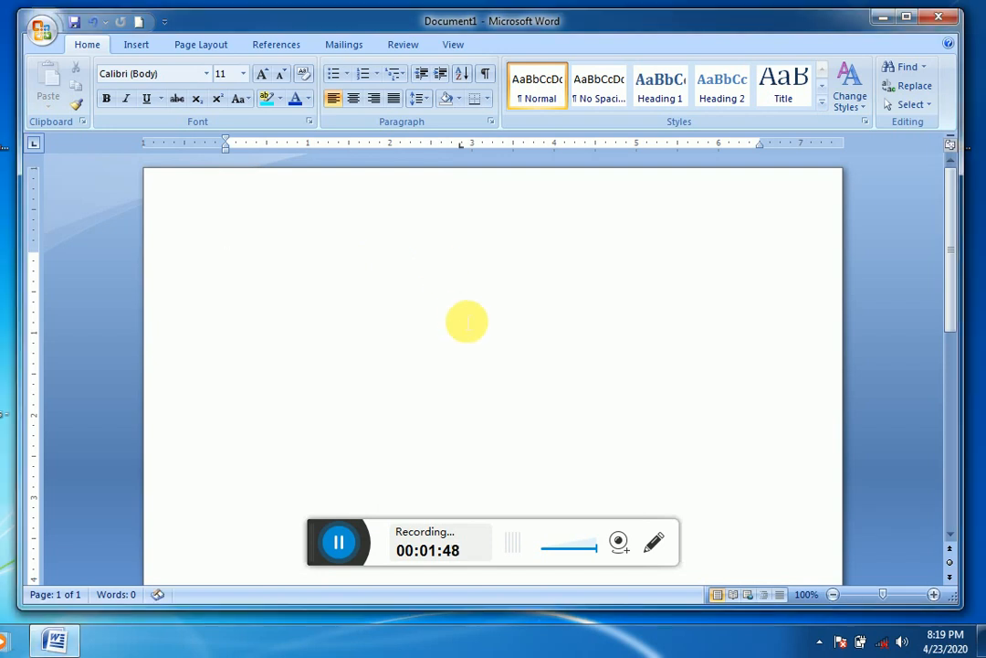
pyautogui.click(422, 207)
pyautogui.write('s')
pyautogui.press('BackSpace')
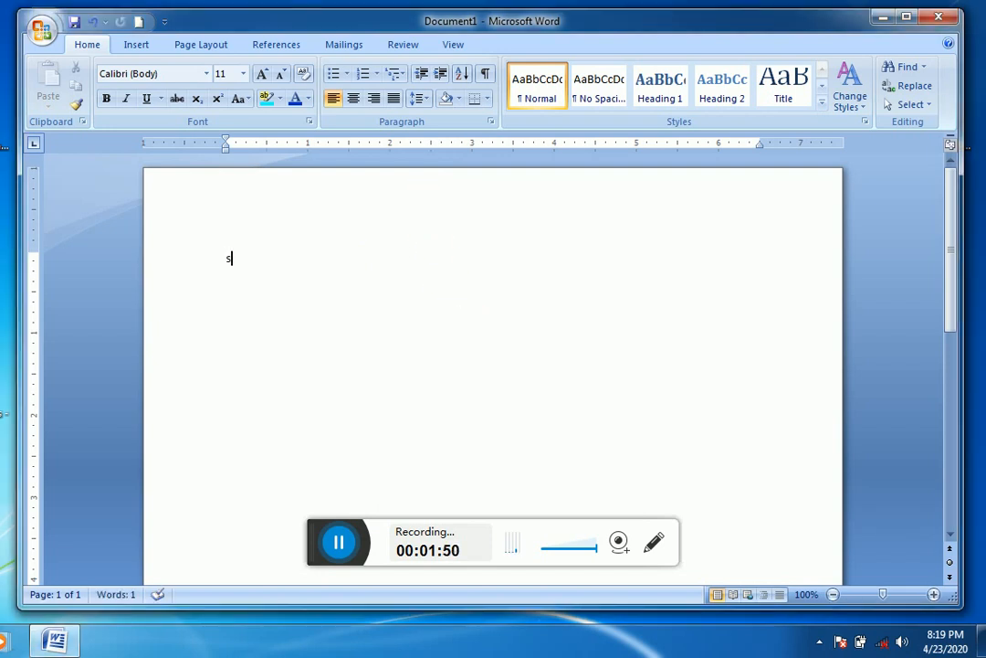
# Step: Increase the font size to 28 for the first line of the blank document
pyautogui.click(262, 75)
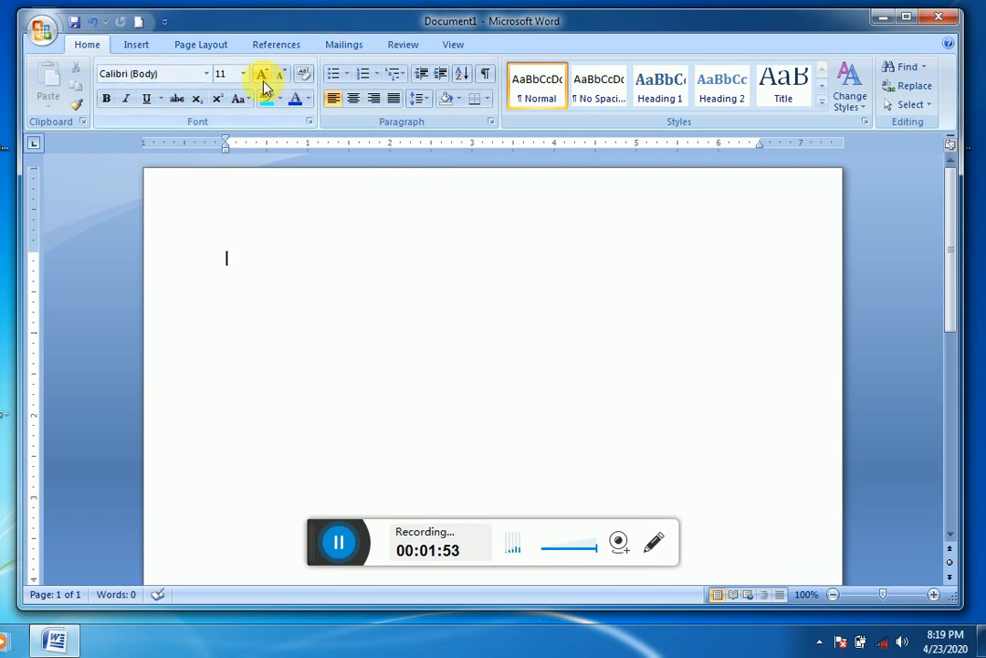
pyautogui.click(262, 75)
pyautogui.click(262, 75)
pyautogui.click(262, 75)
pyautogui.click(263, 75)
pyautogui.click(262, 75)
pyautogui.click(262, 75)
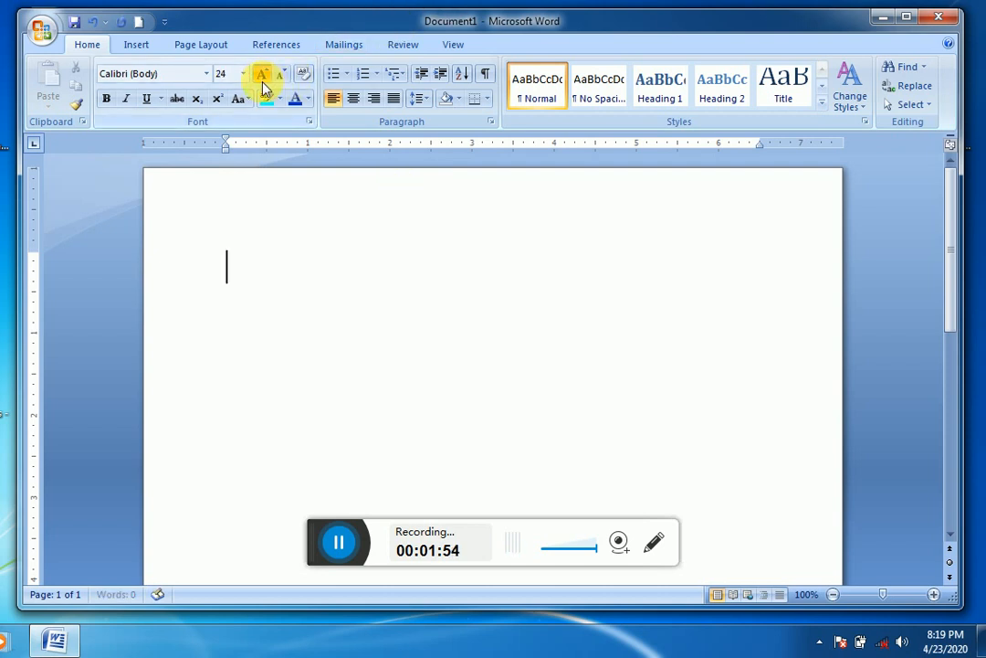
pyautogui.click(263, 75)
pyautogui.click(262, 75)
pyautogui.write('sr')
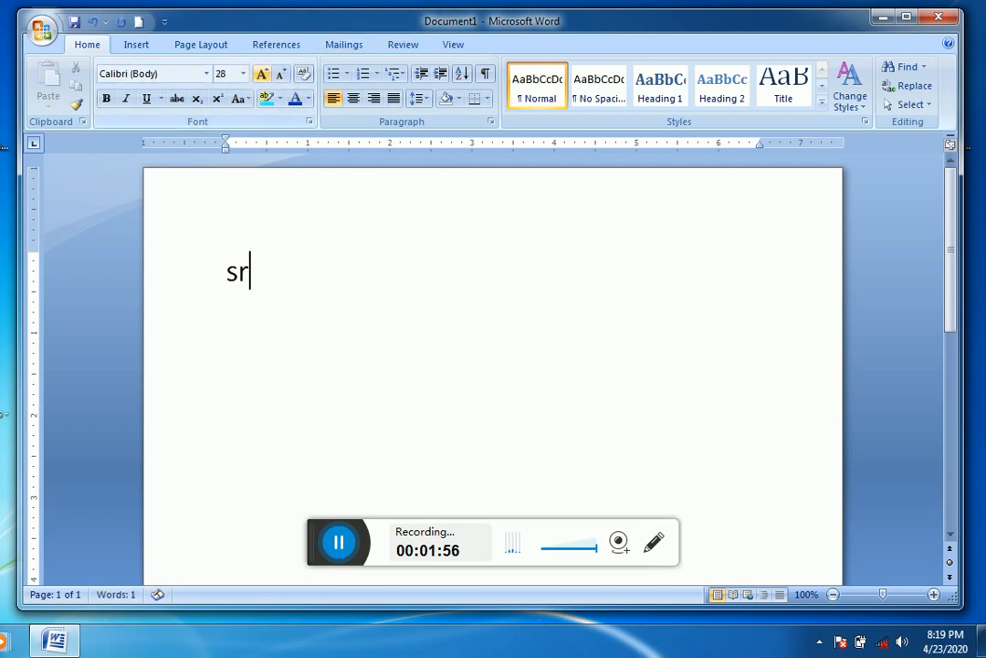
pyautogui.press('BackSpace')
pyautogui.press('BackSpace')
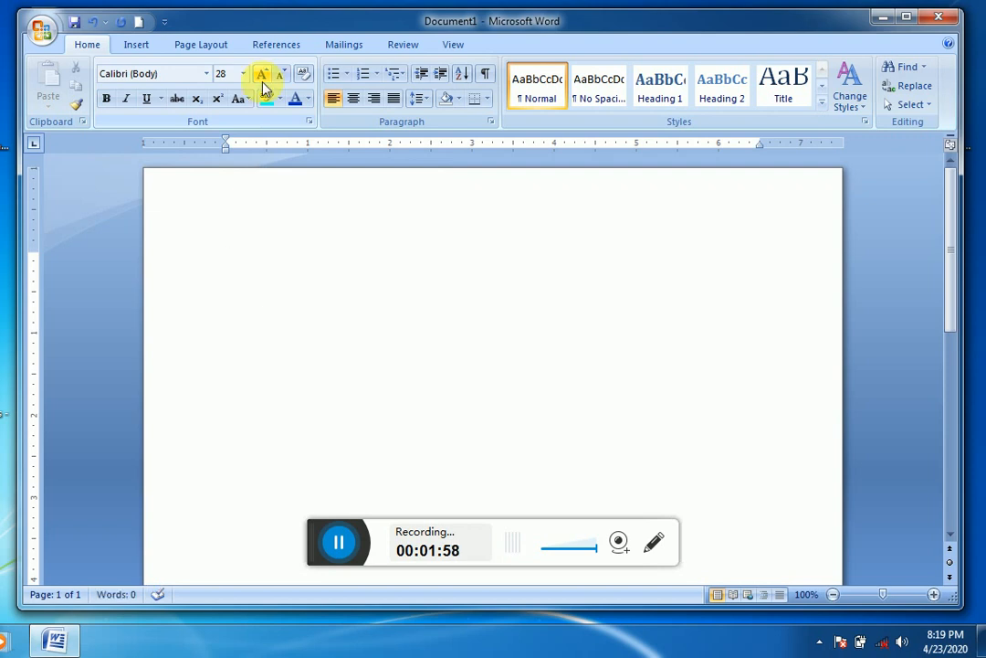
# Step: Enter the heading SR INSTITUTE in capital letters on the first line
pyautogui.write('SR I')
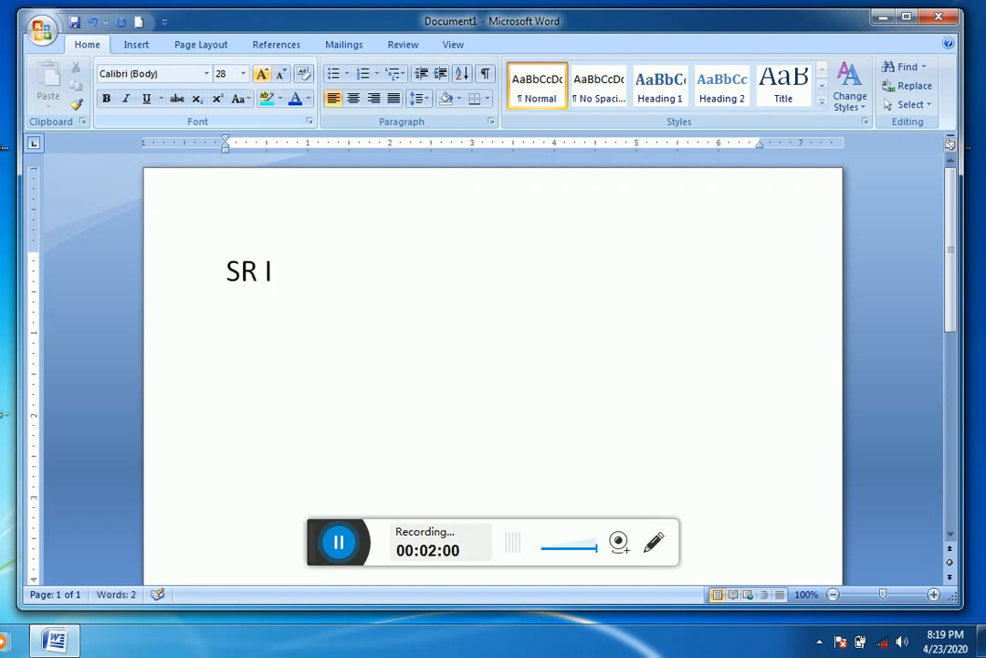
pyautogui.write('NSTITUTE')
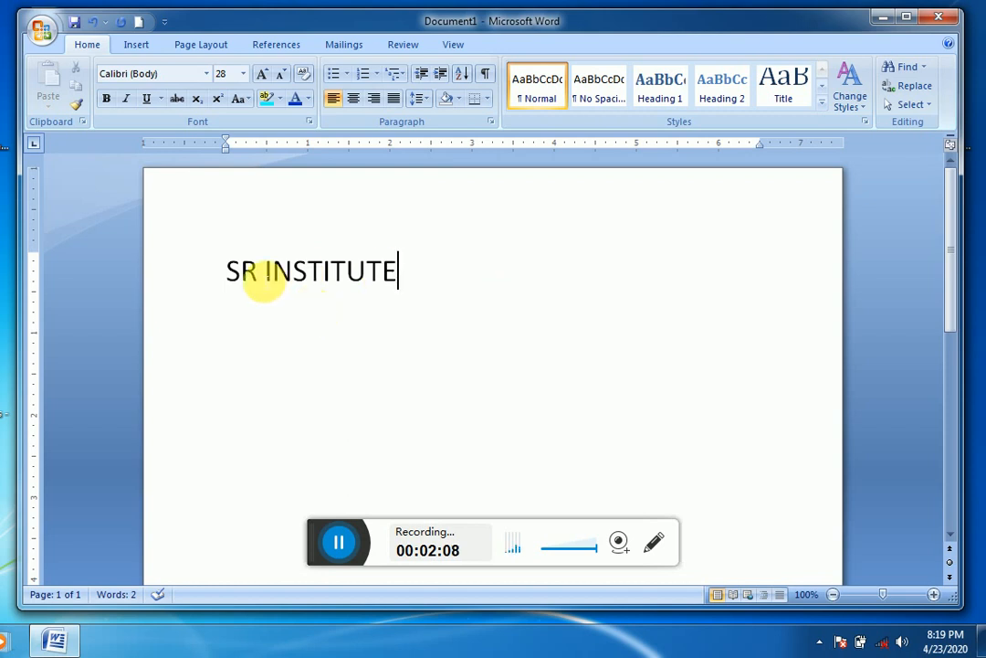
# Step: Set the SR INSTITUTE heading's font to Algerian and its size to 36
pyautogui.click(203, 268)
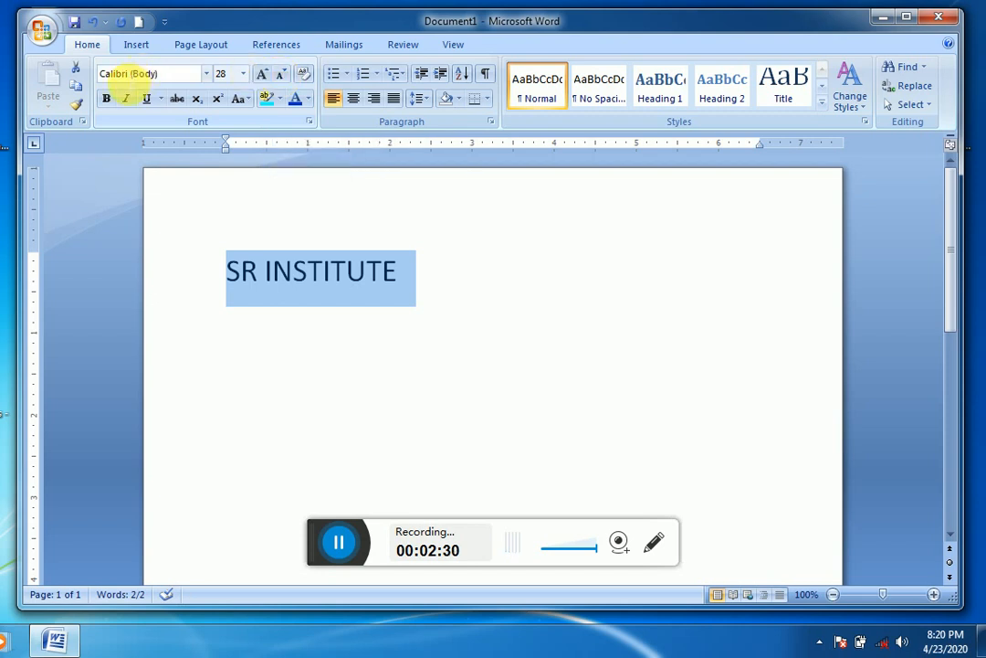
pyautogui.click(207, 74)
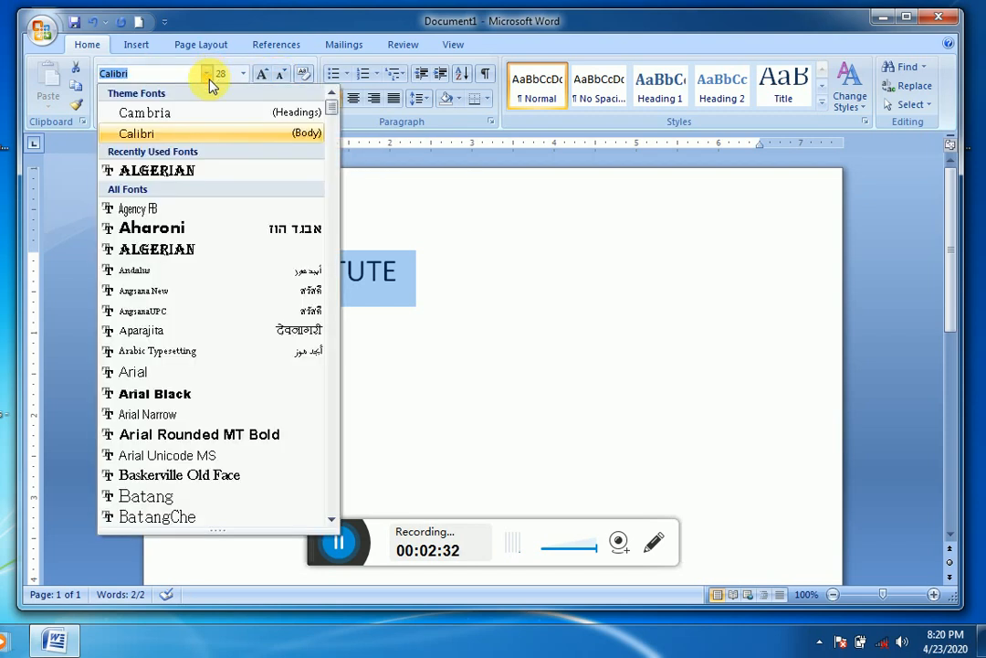
pyautogui.click(208, 249)
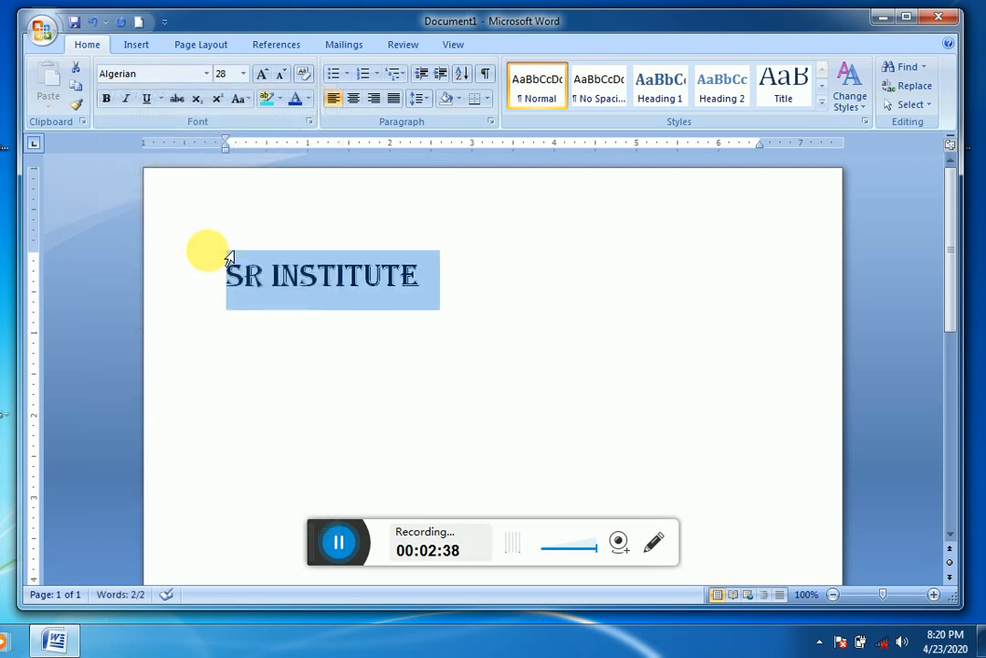
pyautogui.click(243, 73)
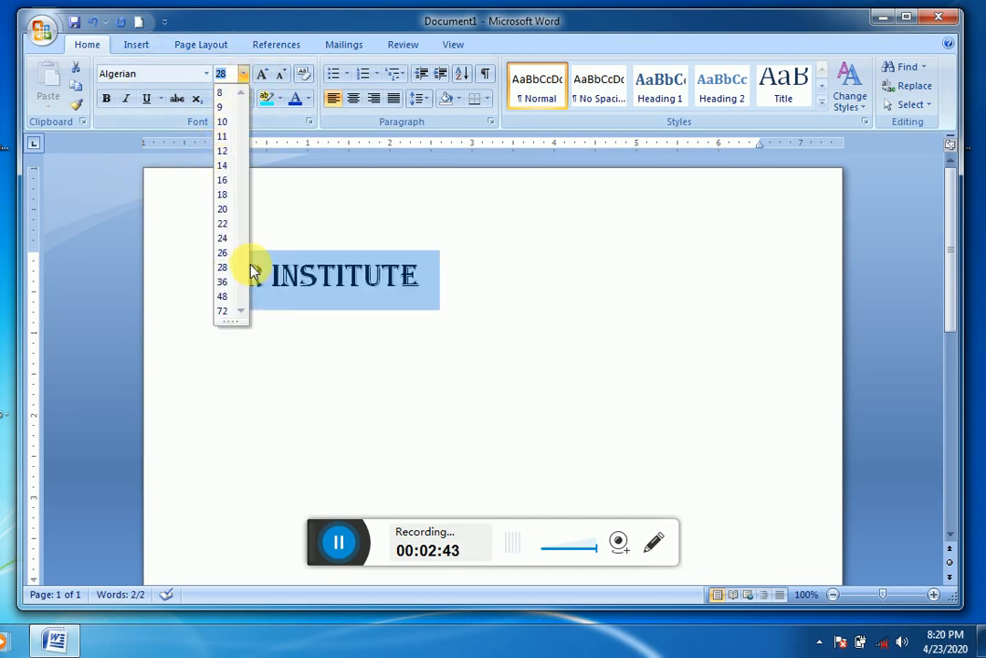
pyautogui.click(262, 75)
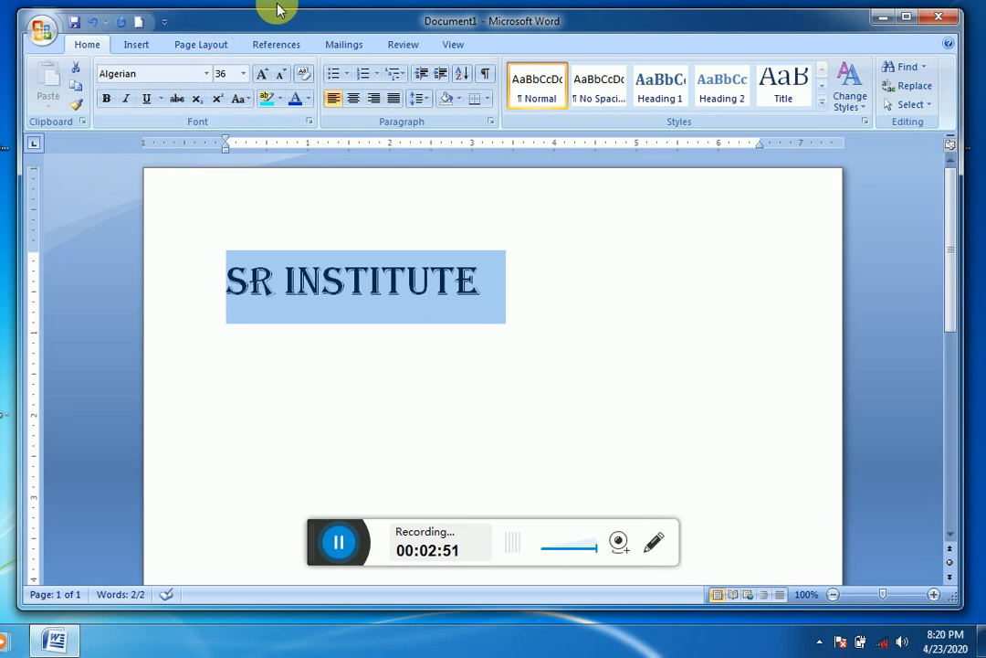
# Step: Try bold and italic formatting one after the other on the SR INSTITUTE heading, removing each again
pyautogui.click(108, 99)
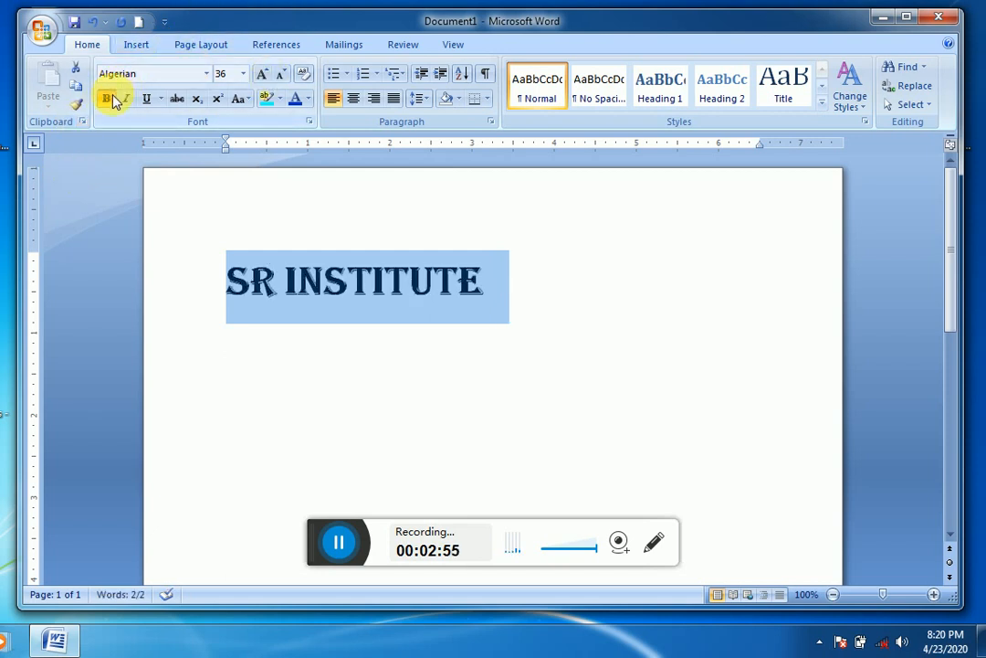
pyautogui.click(106, 100)
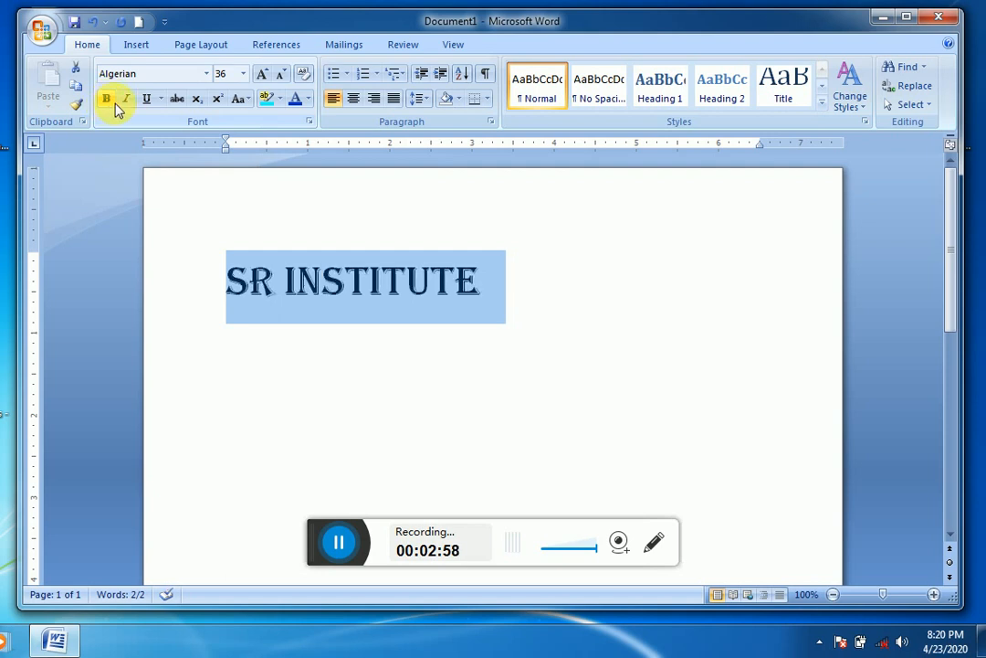
pyautogui.click(125, 102)
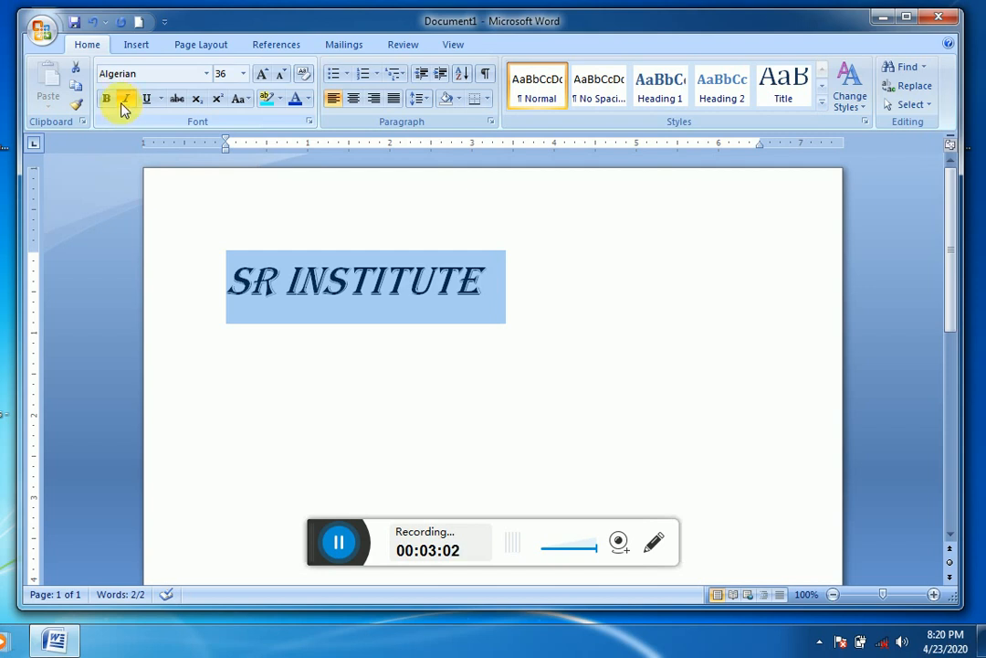
pyautogui.click(127, 102)
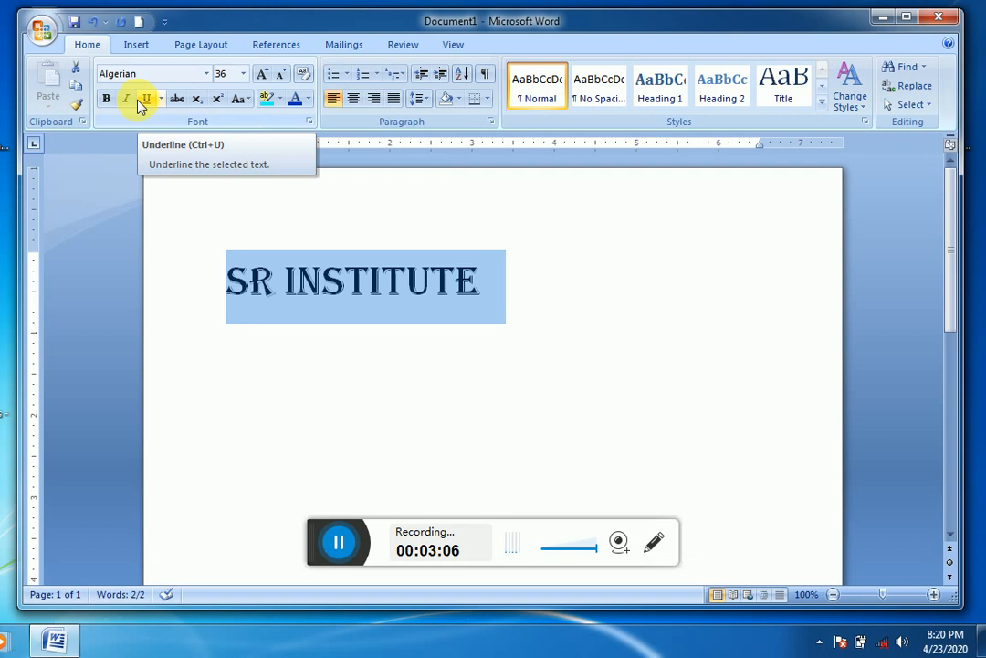
# Step: Give the SR INSTITUTE heading a double underline and start a new line below it
pyautogui.click(145, 99)
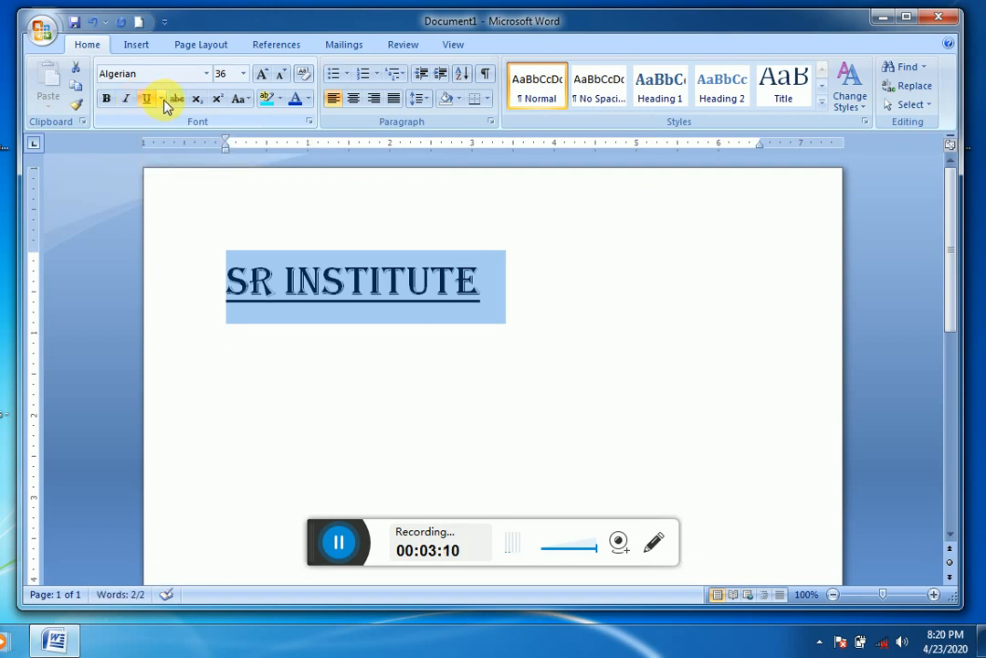
pyautogui.click(162, 99)
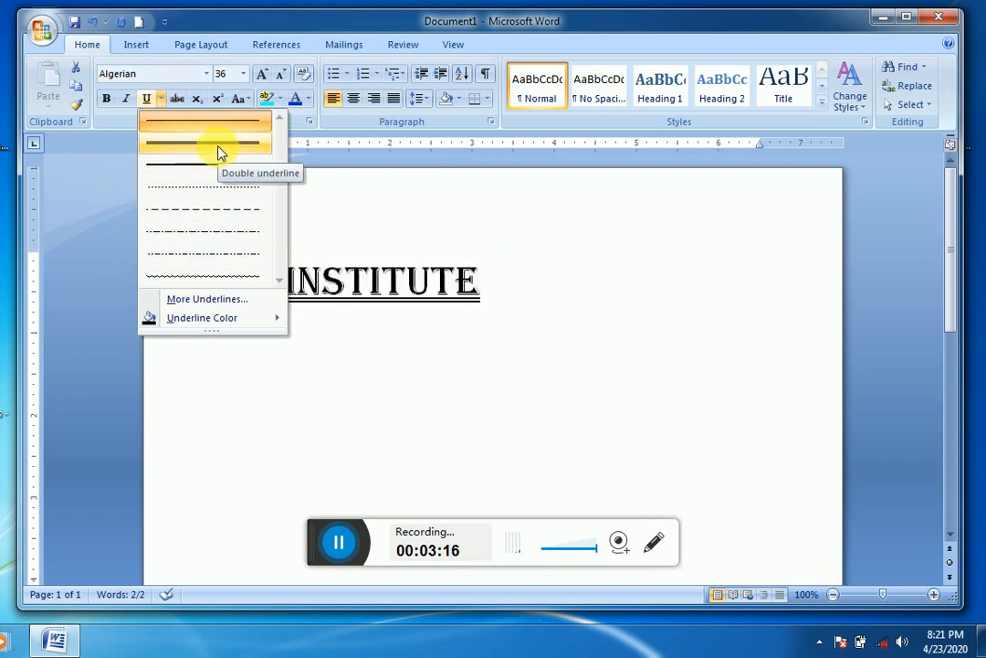
pyautogui.click(193, 309)
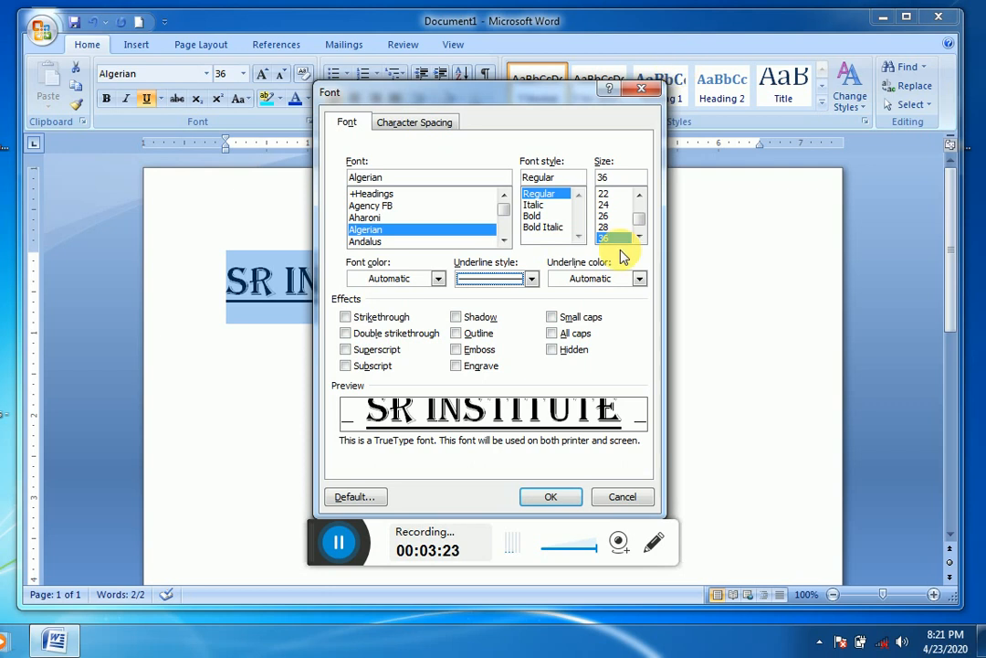
pyautogui.click(642, 90)
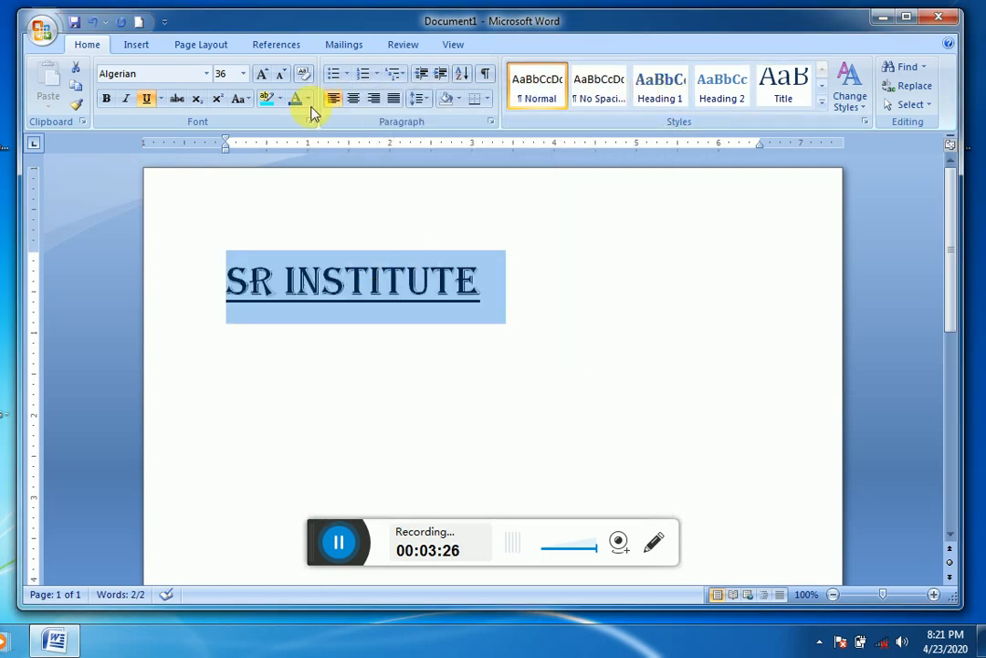
pyautogui.click(161, 100)
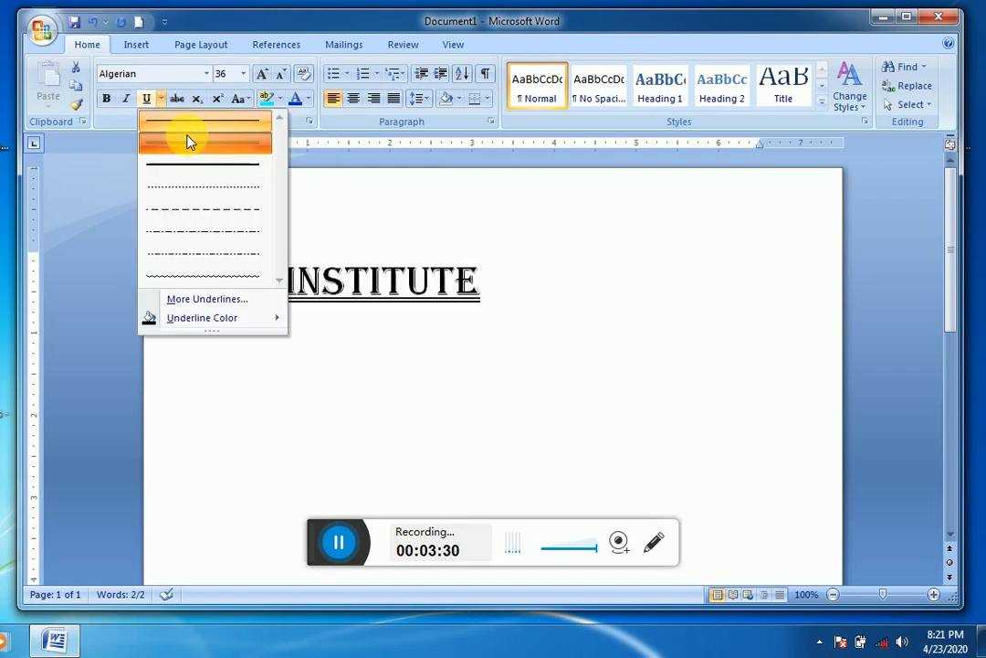
pyautogui.click(189, 137)
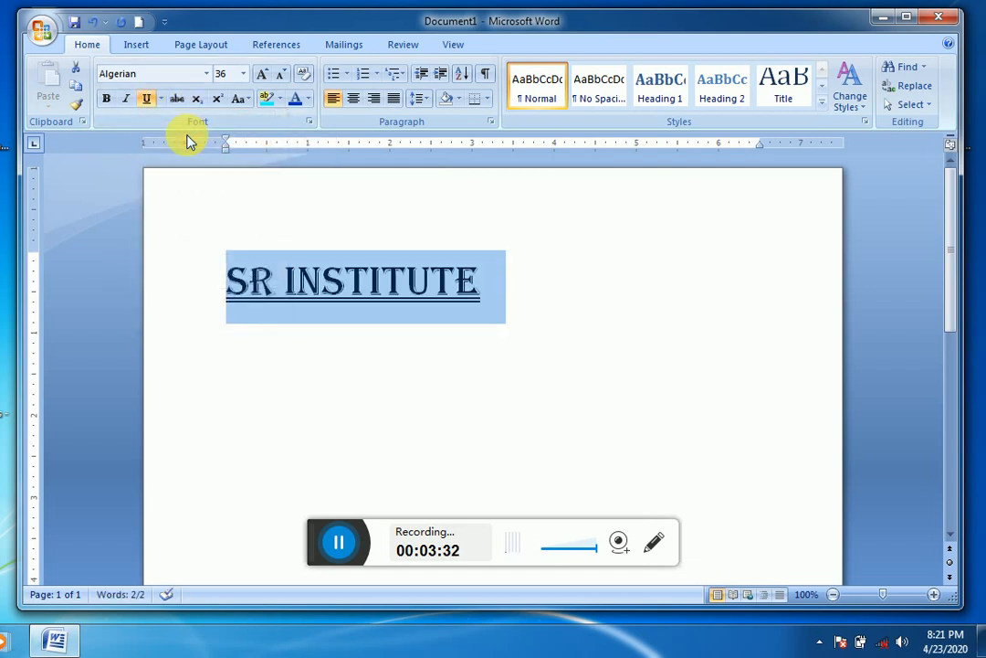
pyautogui.click(544, 275)
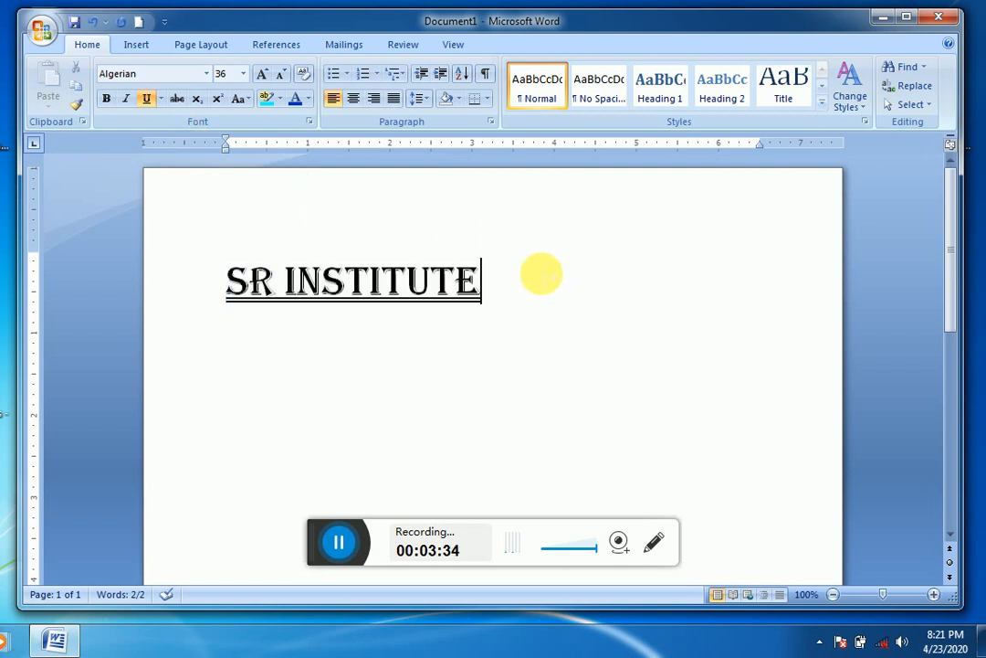
pyautogui.press('Return')
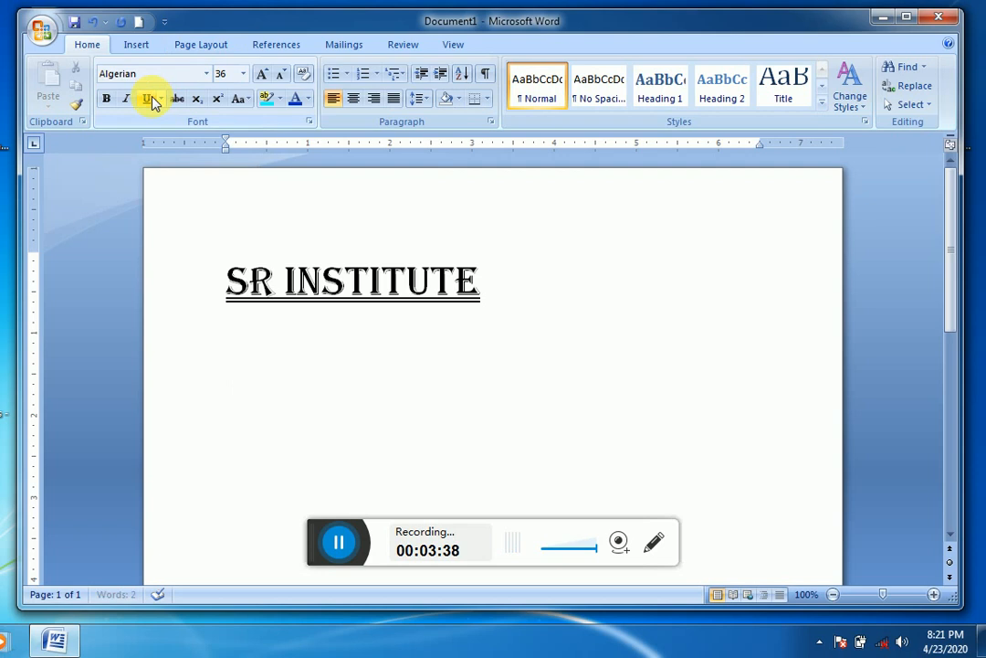
pyautogui.write('D')
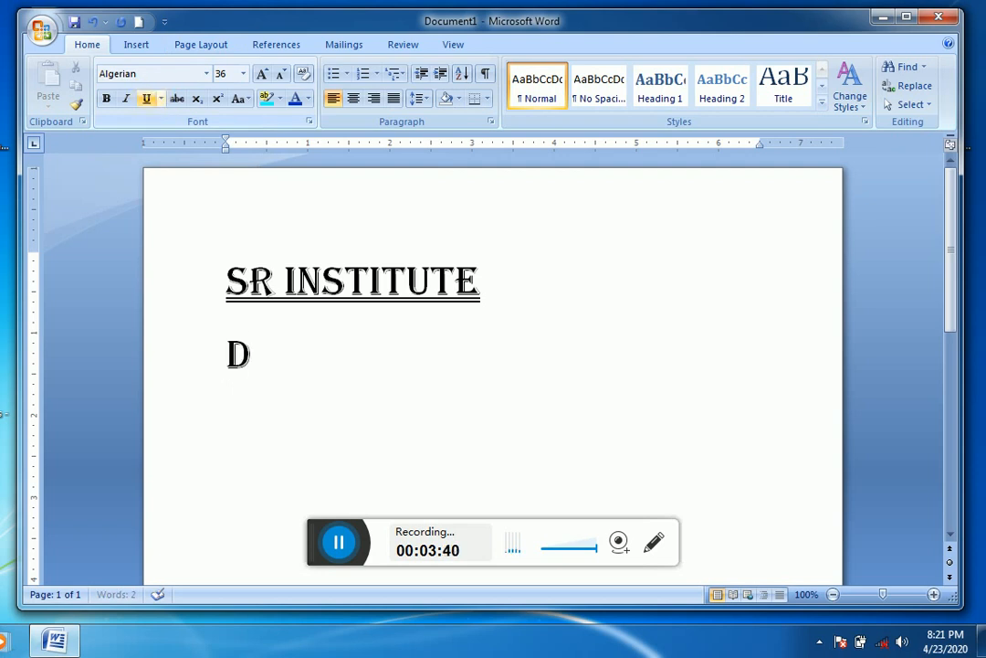
pyautogui.press('BackSpace')
pyautogui.write('H')
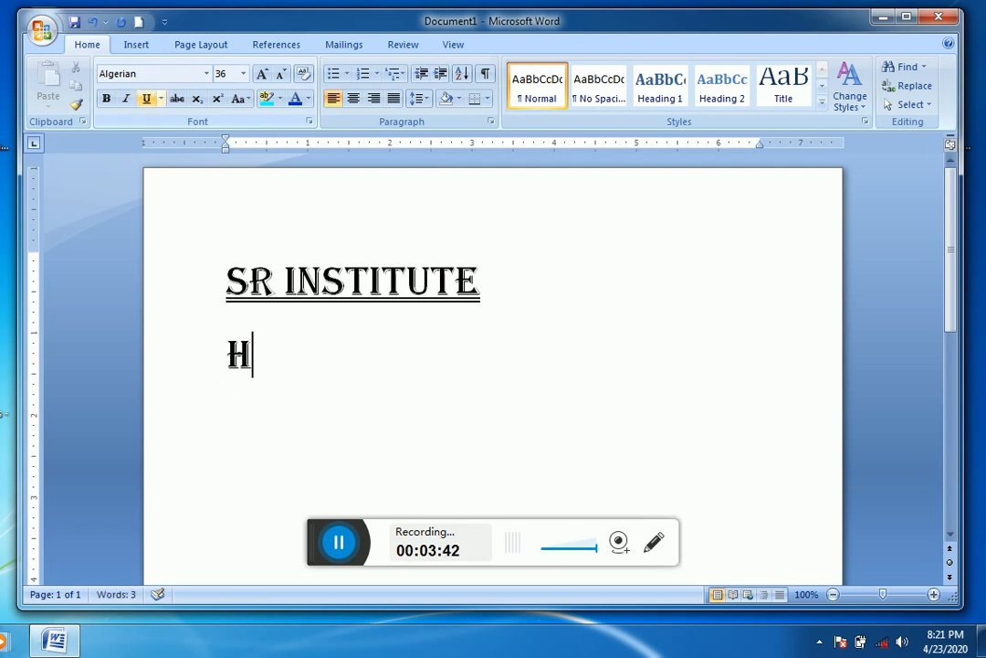
pyautogui.press('BackSpace')
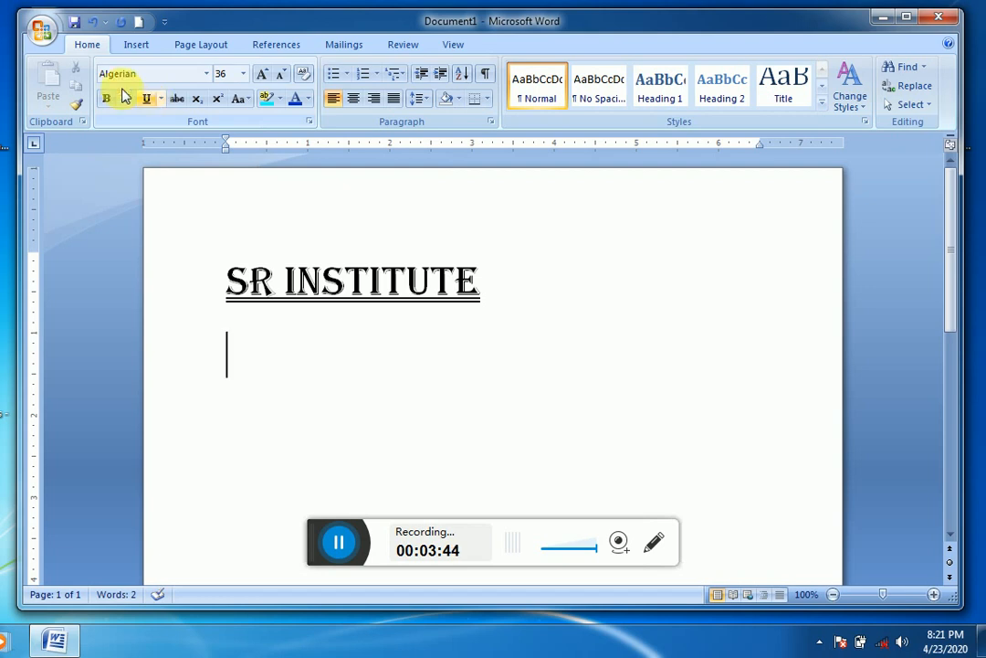
# Step: Enter HELLO on the line below the heading at font size 18 without underline
pyautogui.click(280, 76)
pyautogui.click(279, 77)
pyautogui.click(280, 76)
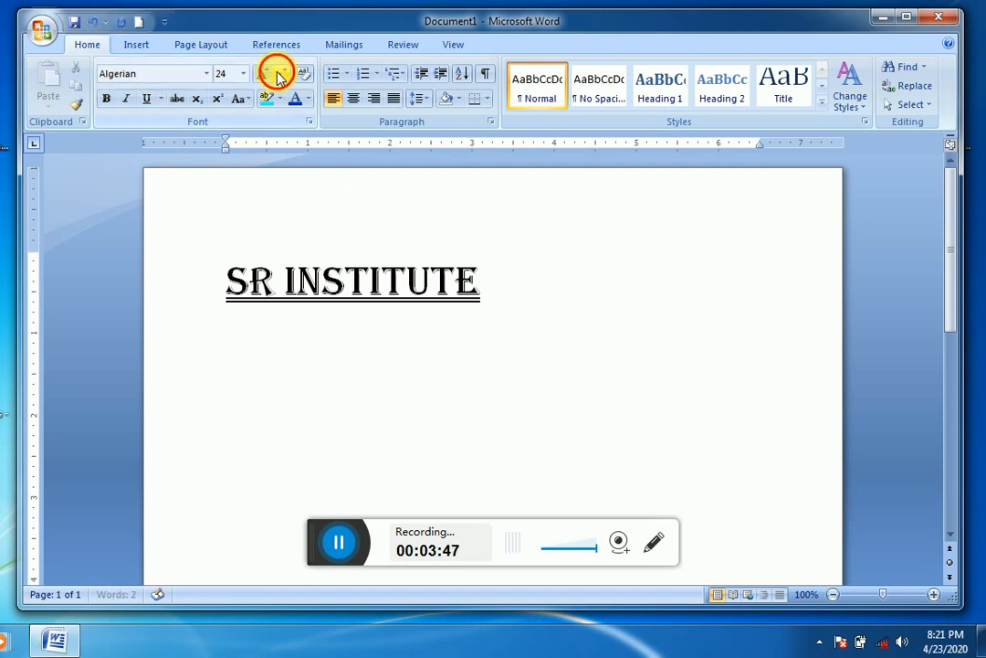
pyautogui.click(280, 77)
pyautogui.click(279, 76)
pyautogui.click(280, 77)
pyautogui.write('H')
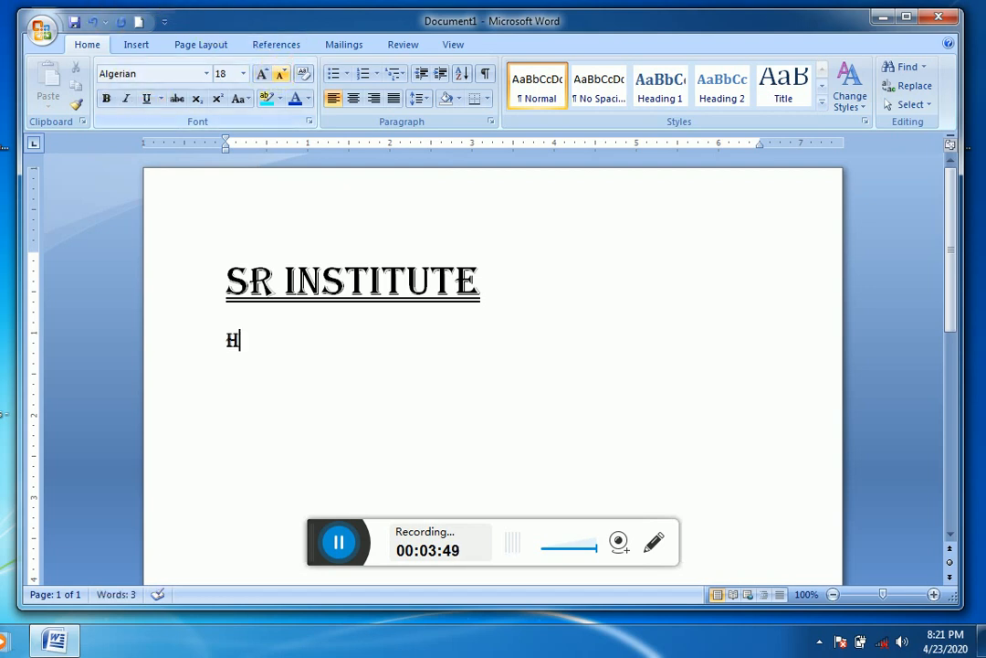
pyautogui.write('ELLO')
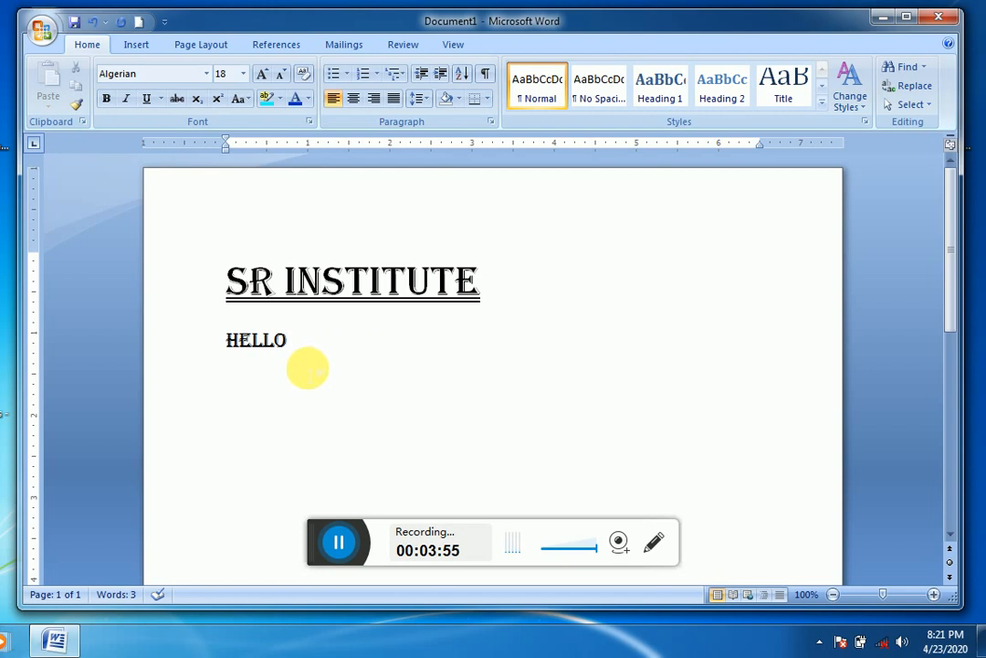
# Step: Select the word HELLO and try to set its font to Aharoni
pyautogui.moveTo(306, 367); pyautogui.dragTo(221, 358)
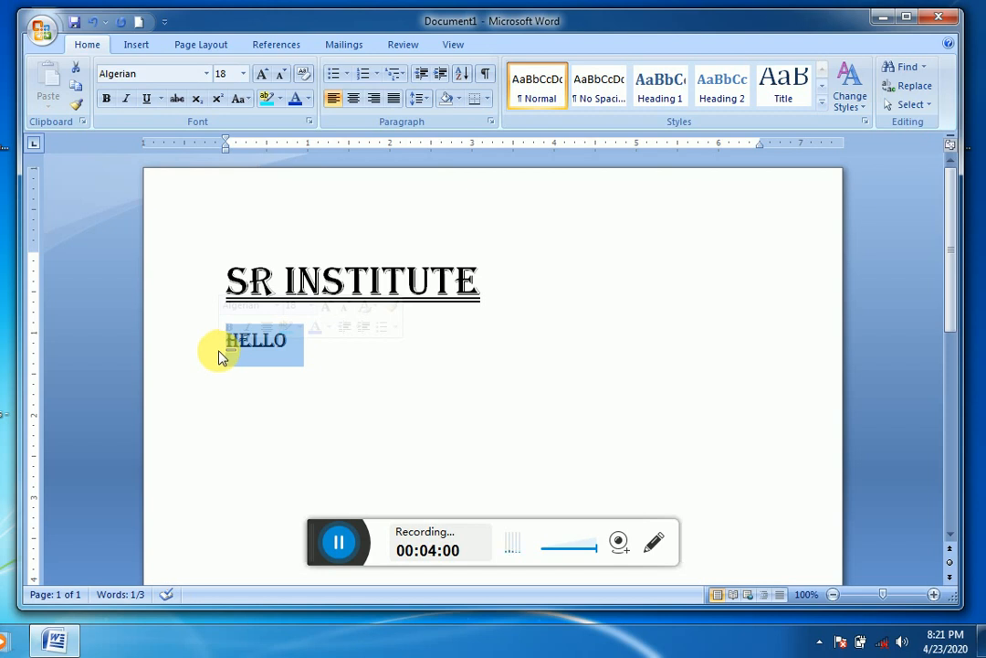
pyautogui.click(207, 75)
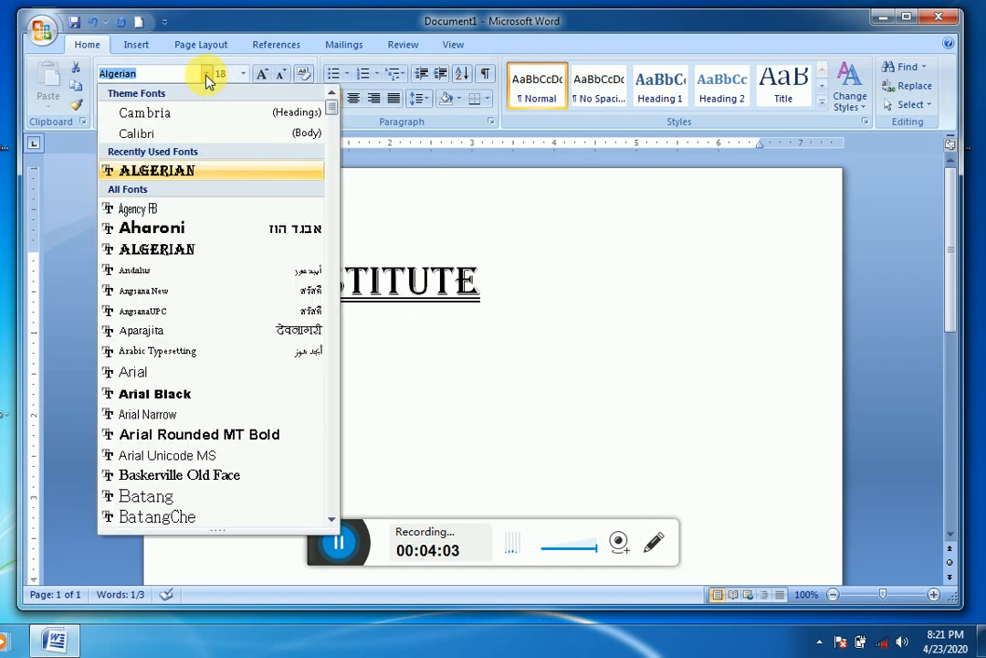
pyautogui.click(189, 230)
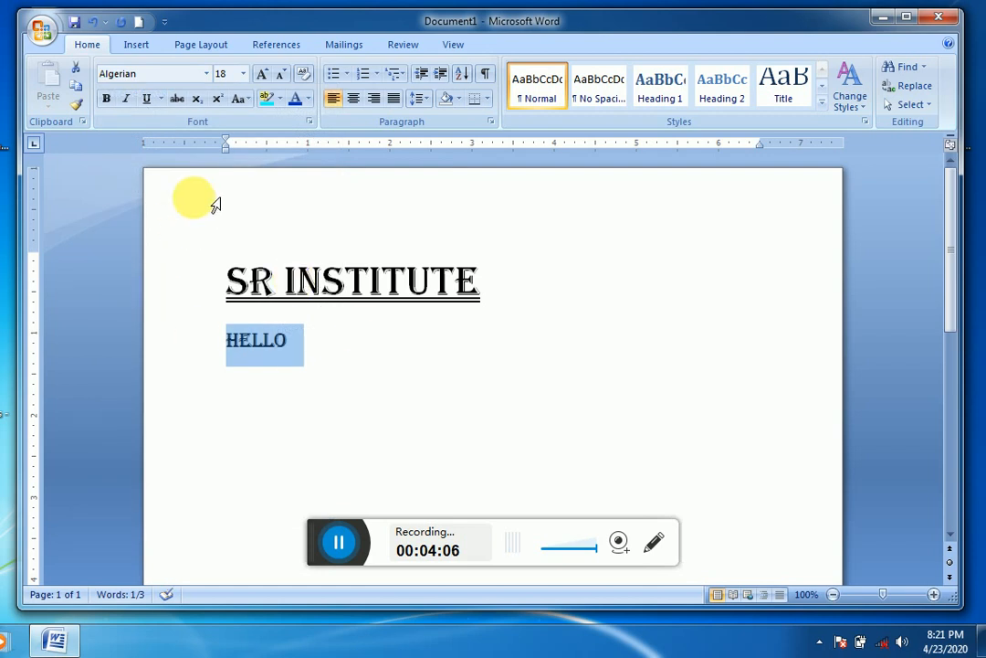
# Step: Set the selected HELLO text to the Baskerville Old Face font, then try strikethrough on it and remove it again
pyautogui.click(208, 74)
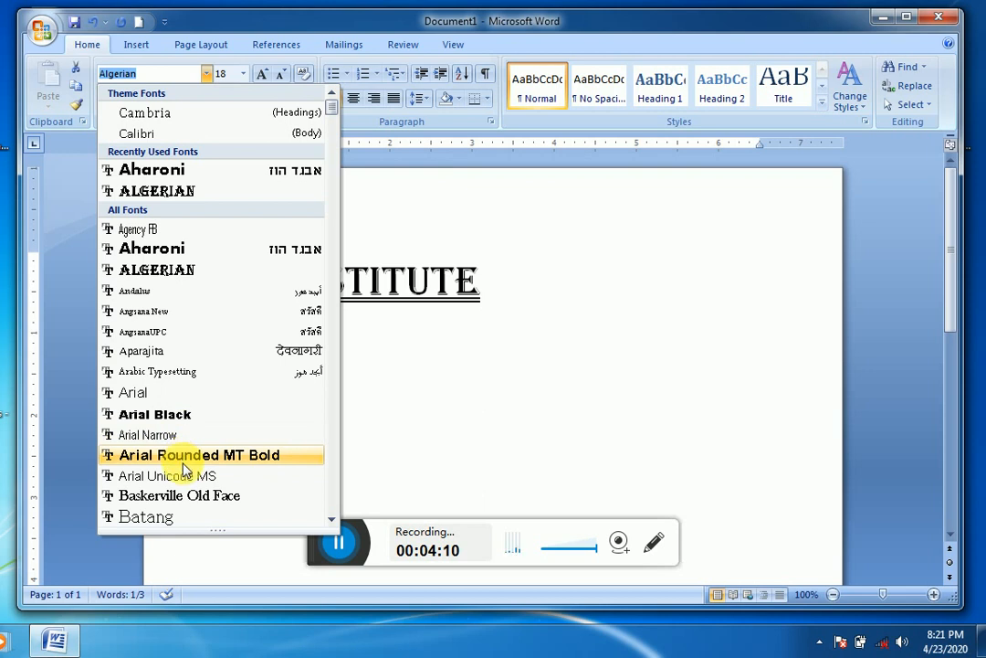
pyautogui.click(196, 504)
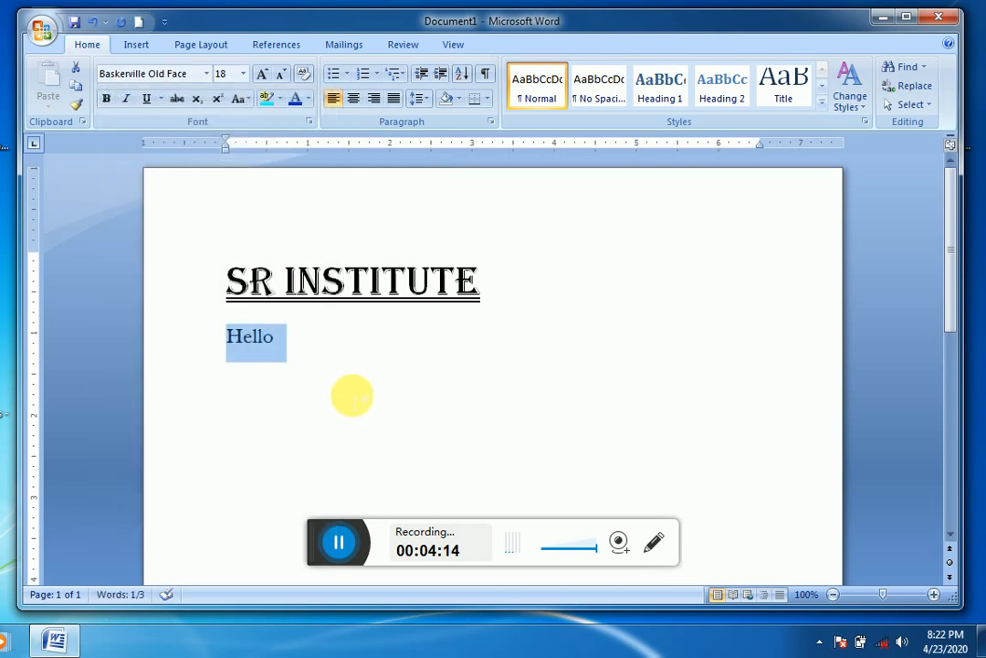
pyautogui.click(176, 100)
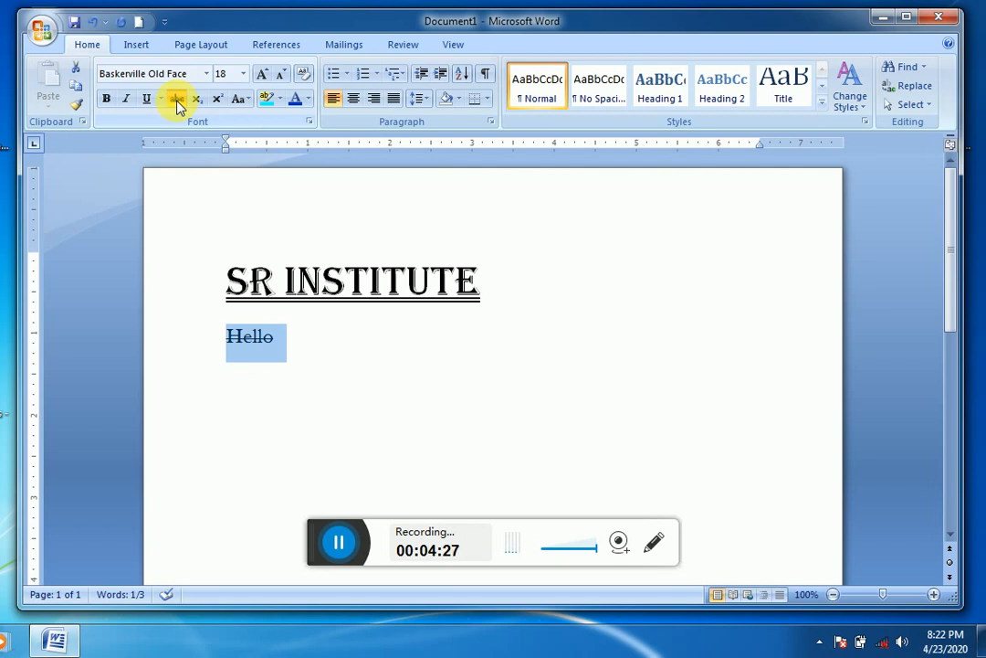
pyautogui.click(176, 100)
pyautogui.click(335, 320)
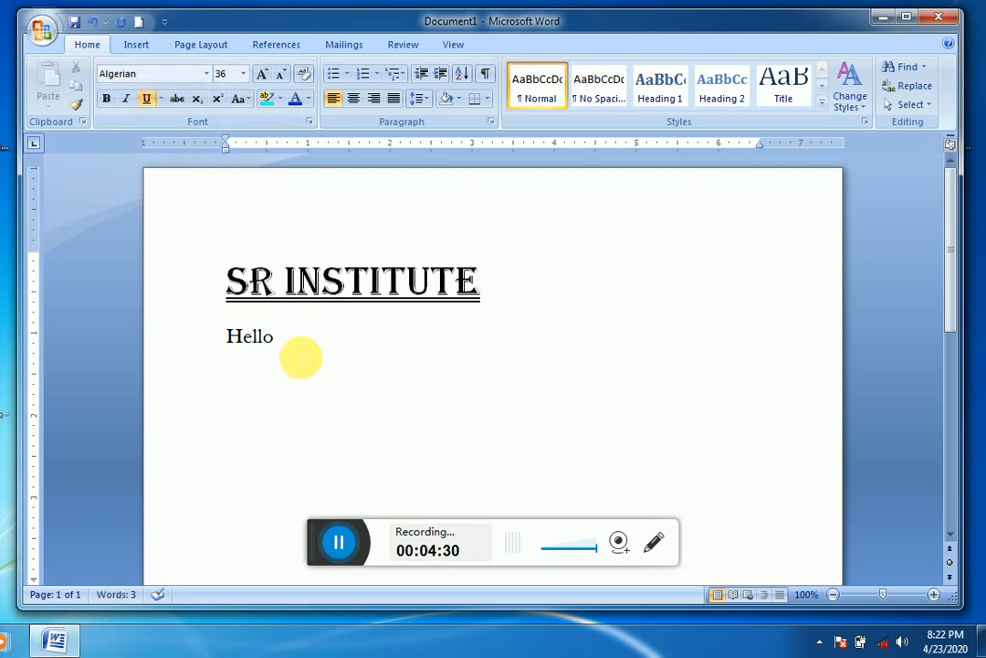
pyautogui.press('Return')
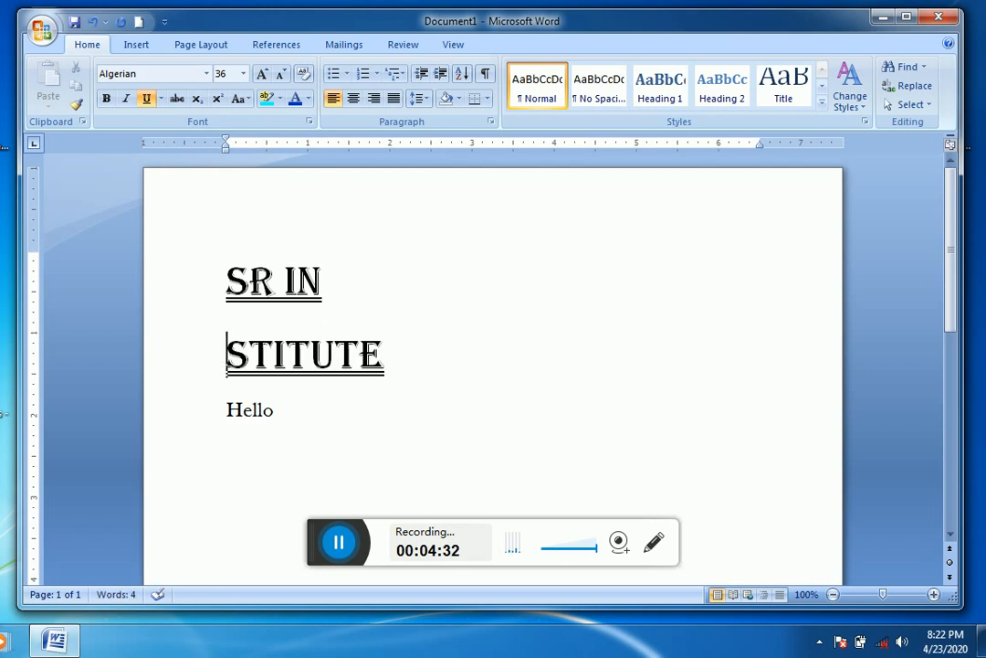
pyautogui.press('BackSpace')
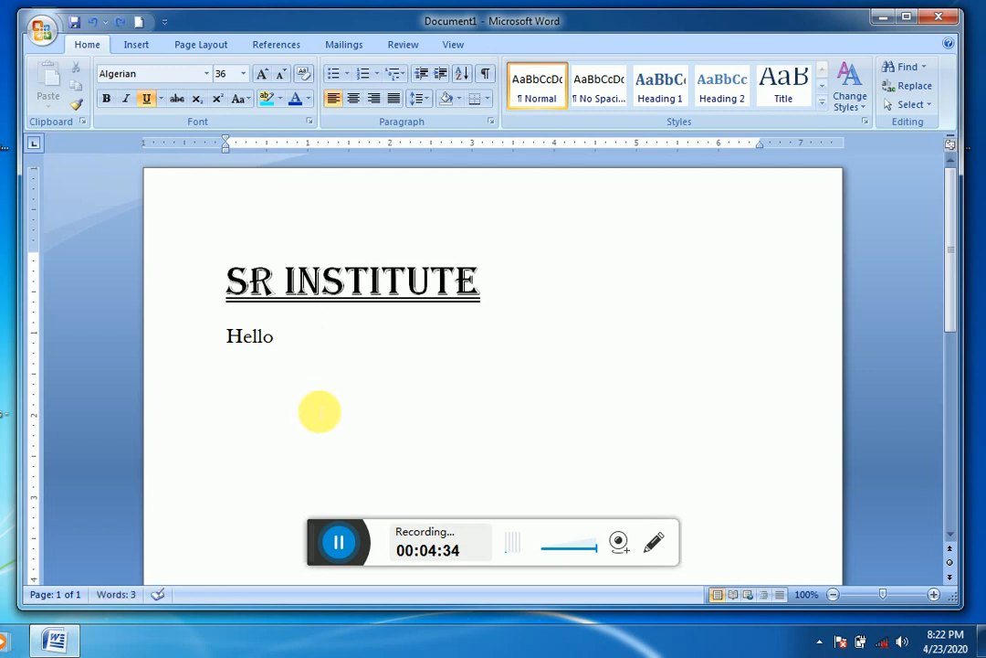
# Step: Start a new line below Hello and enter the word damoh
pyautogui.click(379, 368)
pyautogui.press('Return')
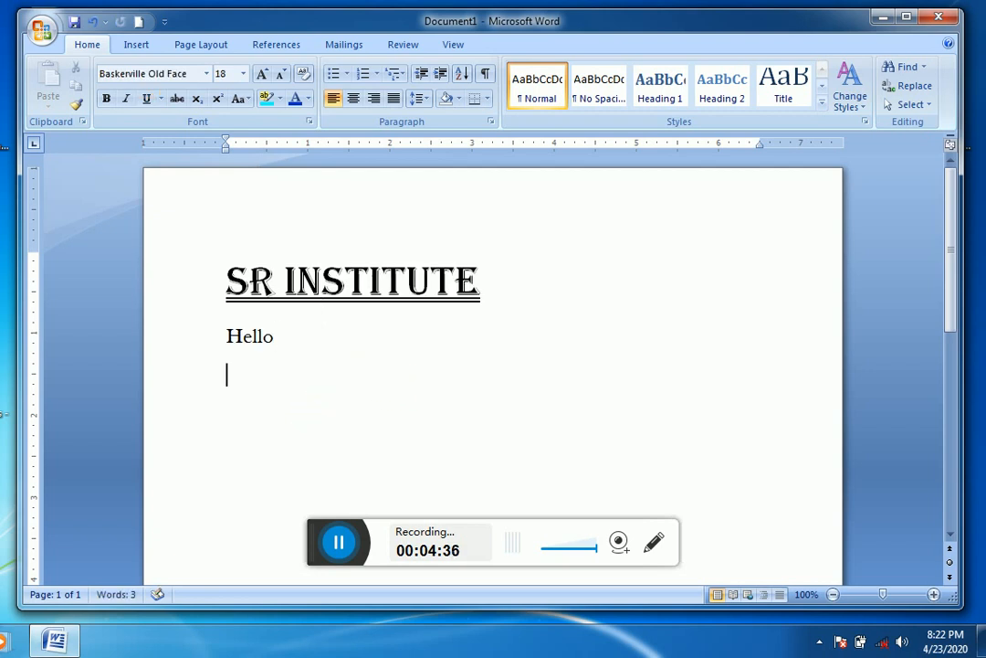
pyautogui.write('damoh')
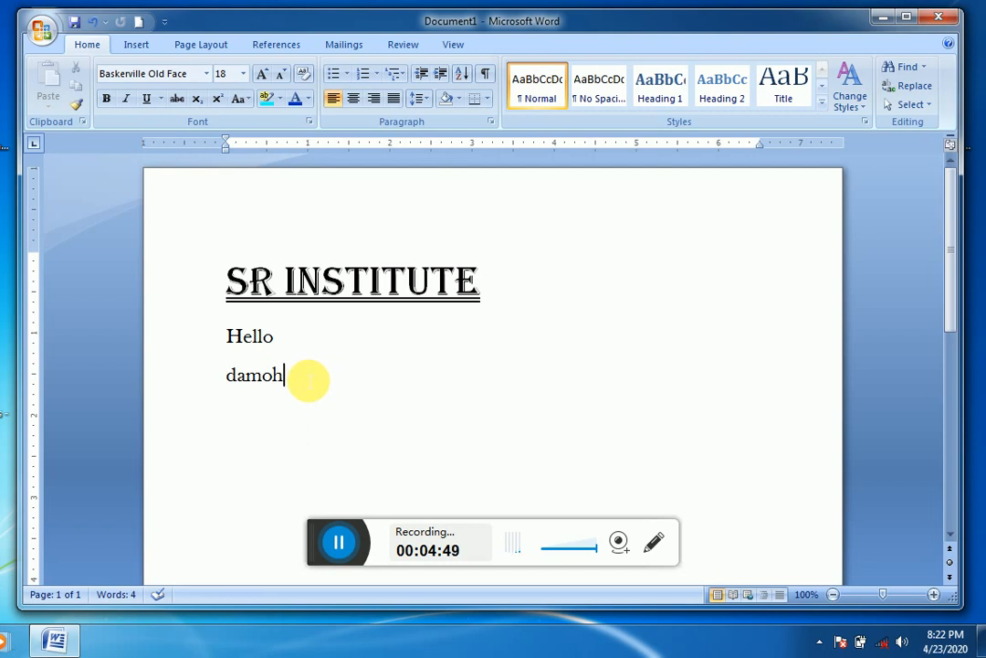
# Step: Enlarge the word damoh to font size 22
pyautogui.moveTo(308, 379); pyautogui.dragTo(209, 379)
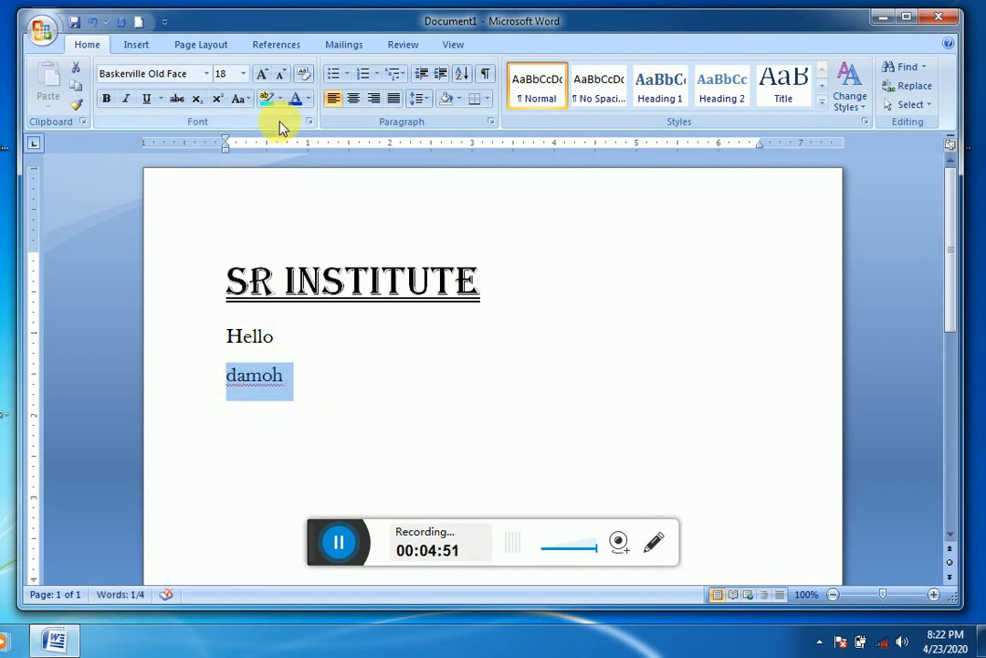
pyautogui.click(262, 73)
pyautogui.click(263, 73)
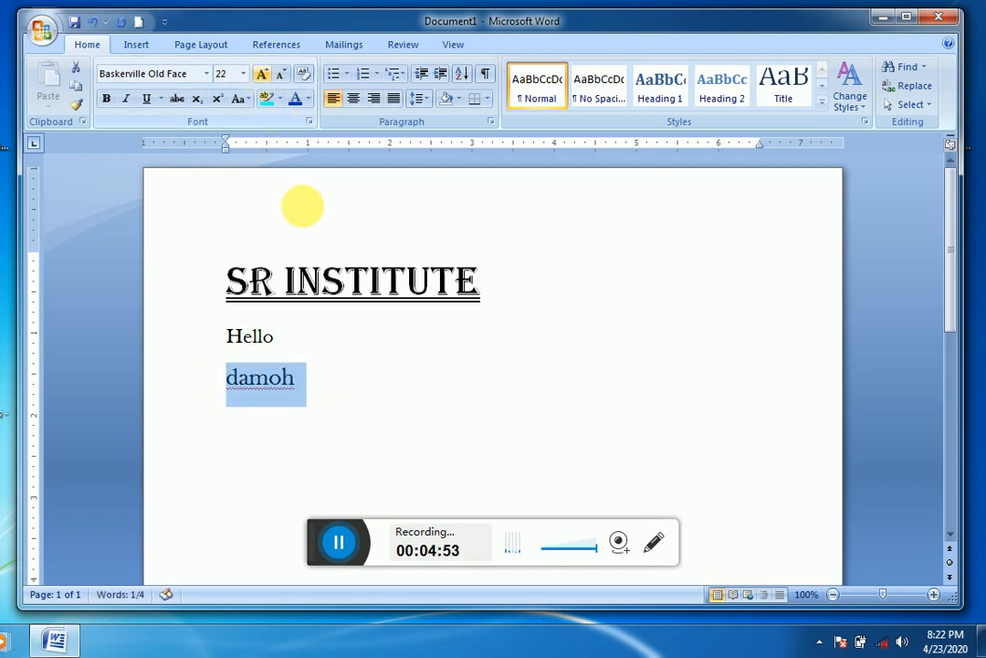
# Step: Add a first name in superscript directly after the word damoh
pyautogui.click(358, 391)
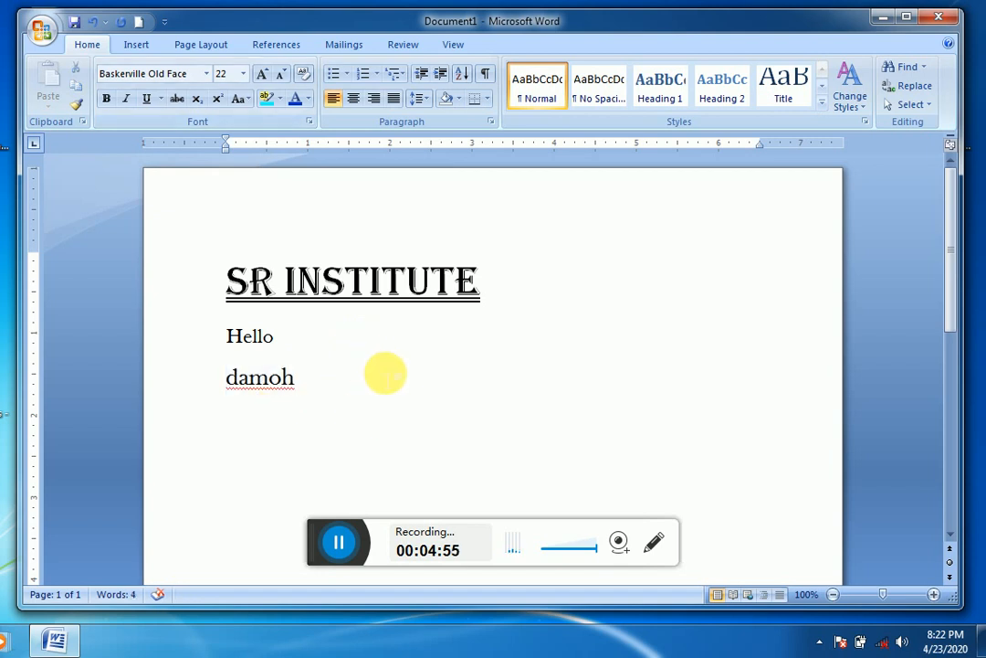
pyautogui.click(219, 103)
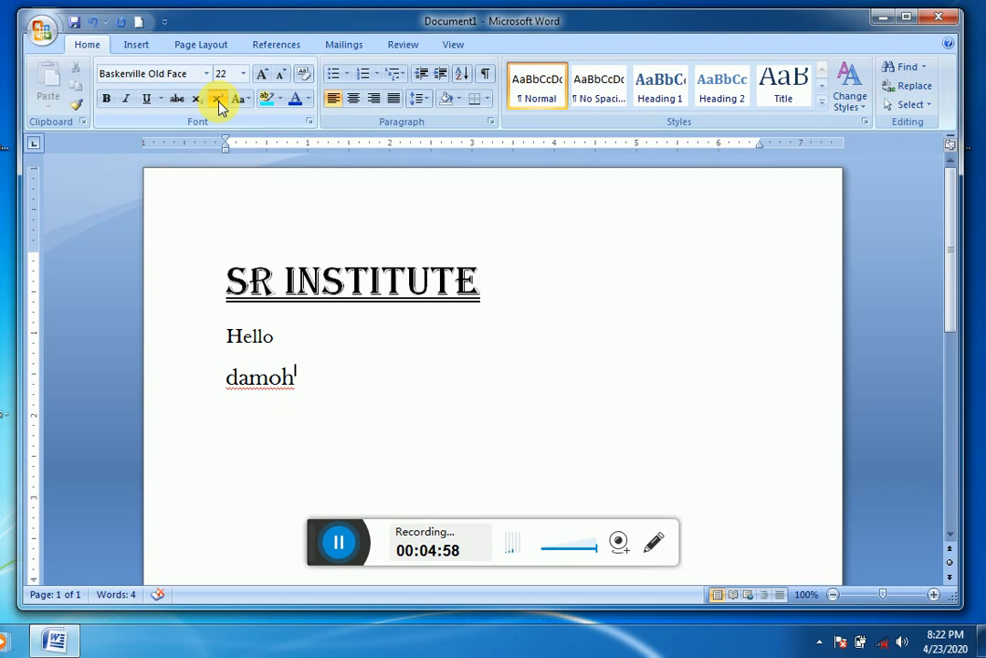
pyautogui.write('aka')
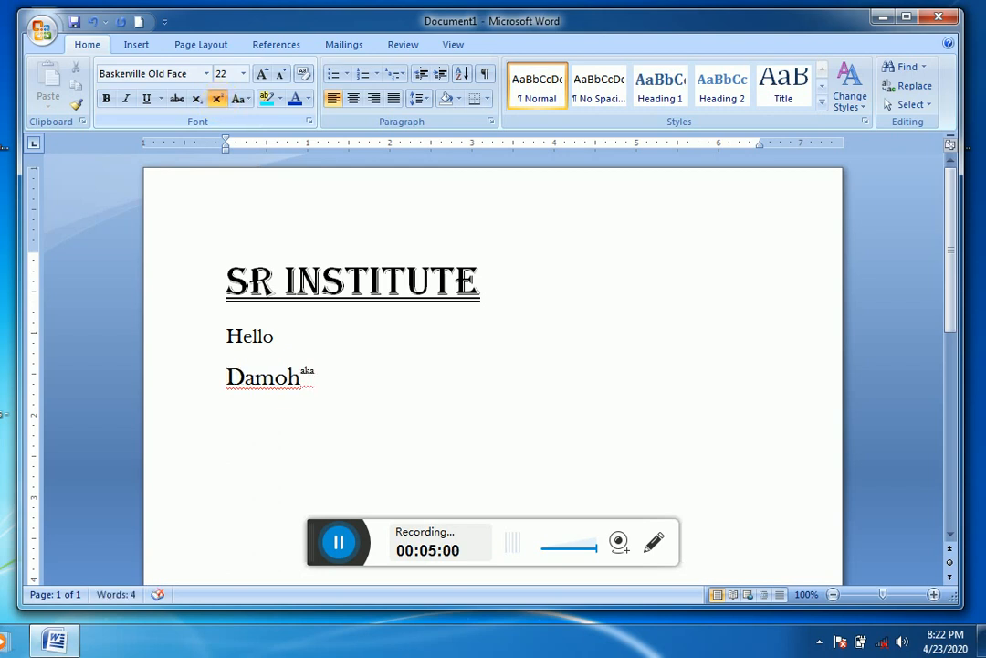
pyautogui.write('nksha')
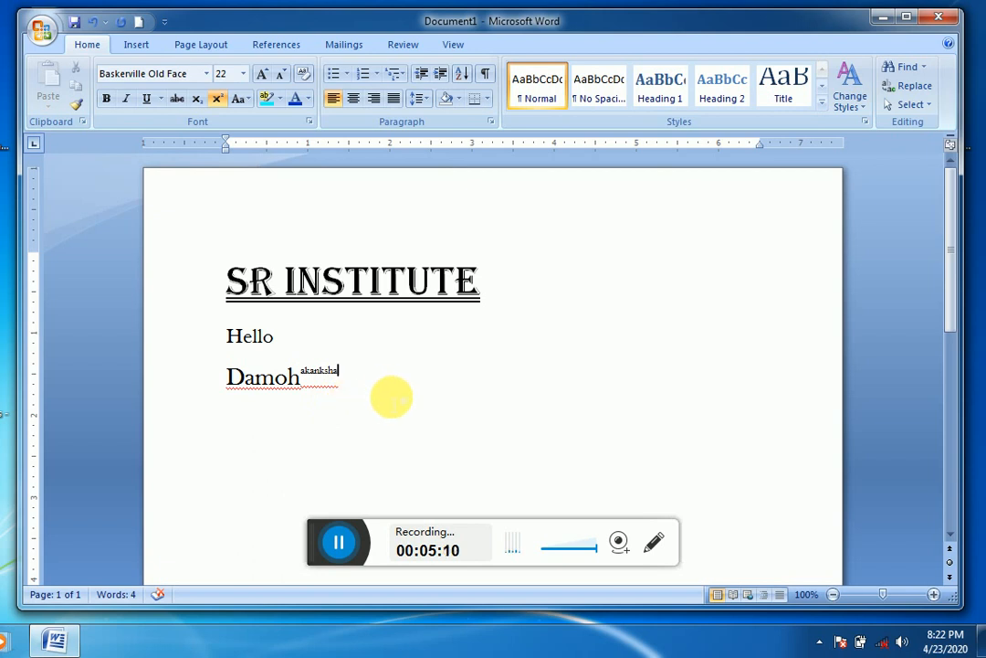
# Step: Start a new line below Damoh, turn superscript off and enter the same first name in normal text
pyautogui.press('Return')
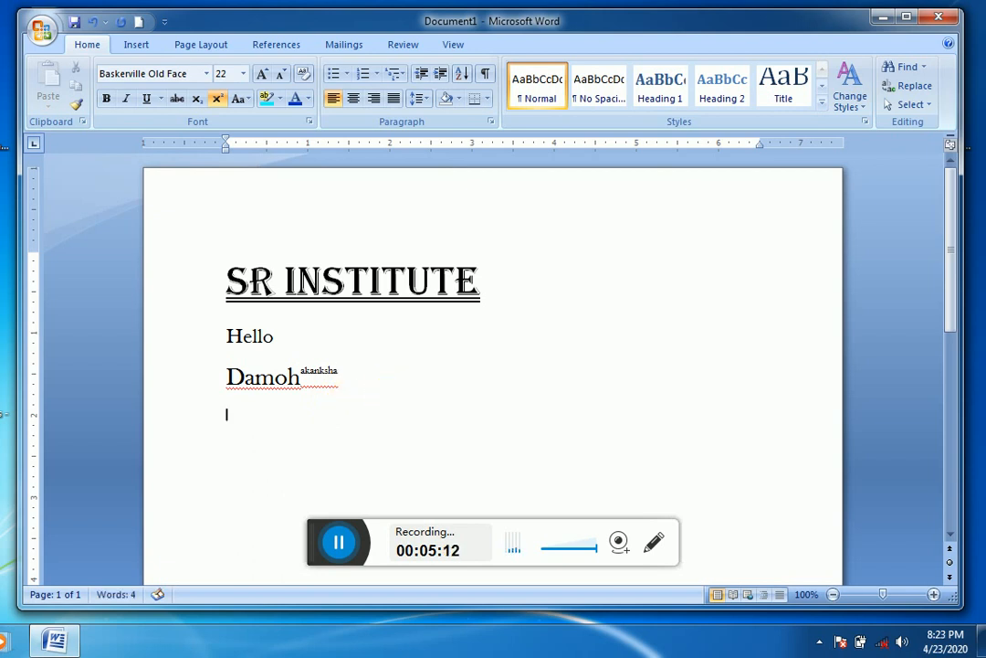
pyautogui.click(217, 98)
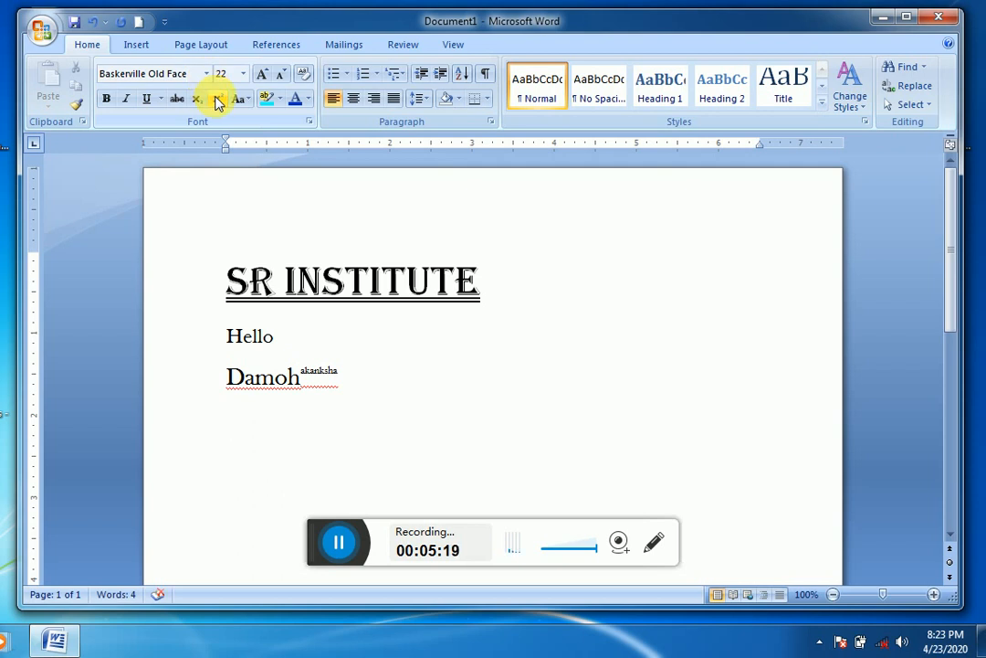
pyautogui.write('akan')
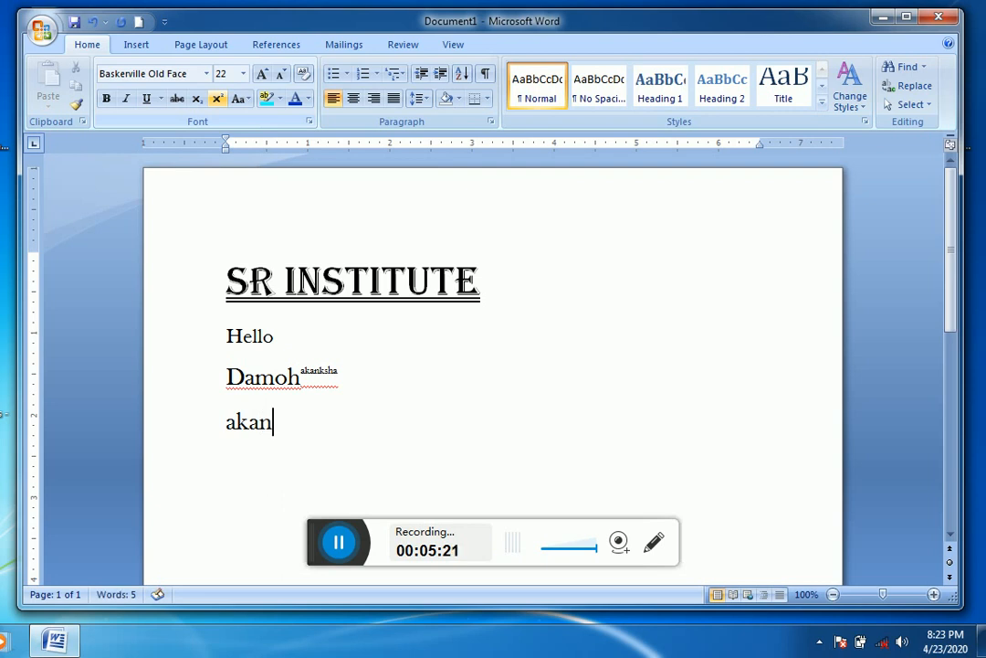
pyautogui.write('ksha')
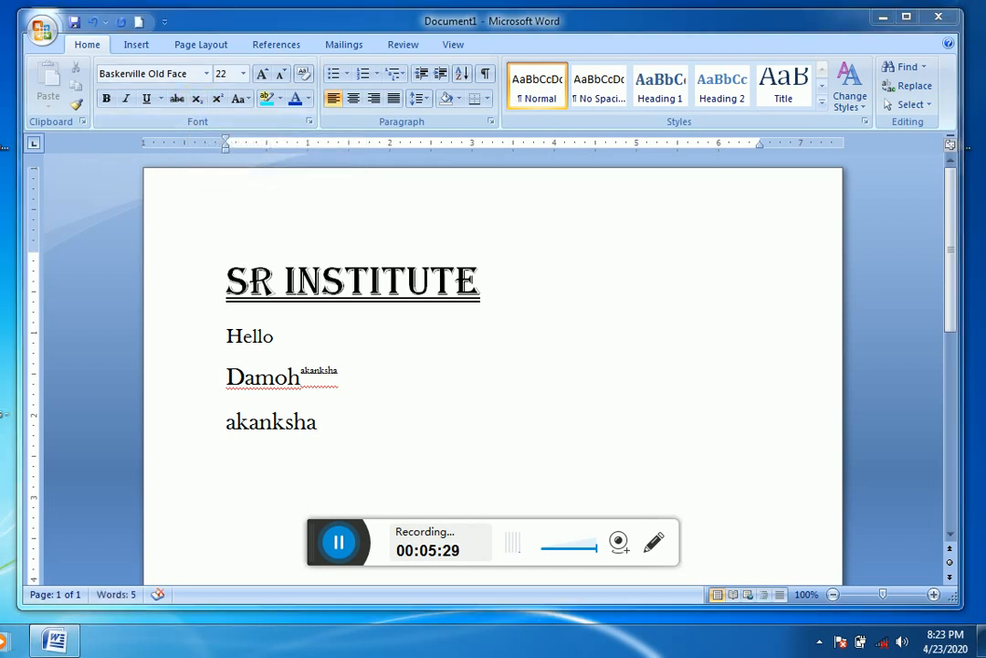
# Step: Copy the SR Institute logo picture from the desktop and paste it at the end of the SR INSTITUTE heading
pyautogui.rightClick(2, 402)
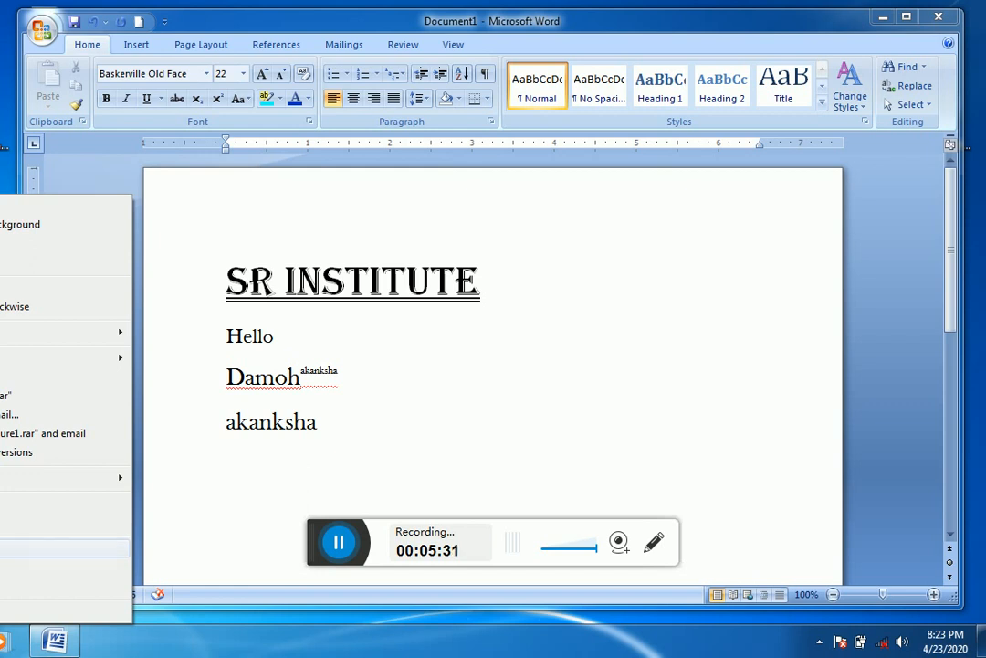
pyautogui.click(4, 522)
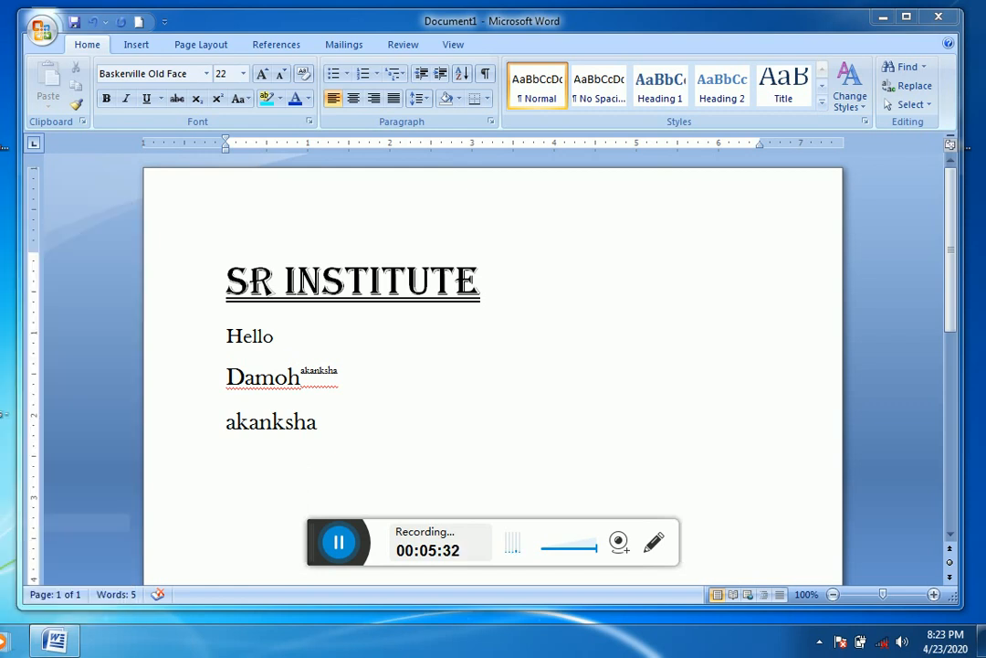
pyautogui.click(678, 219)
pyautogui.click(678, 220)
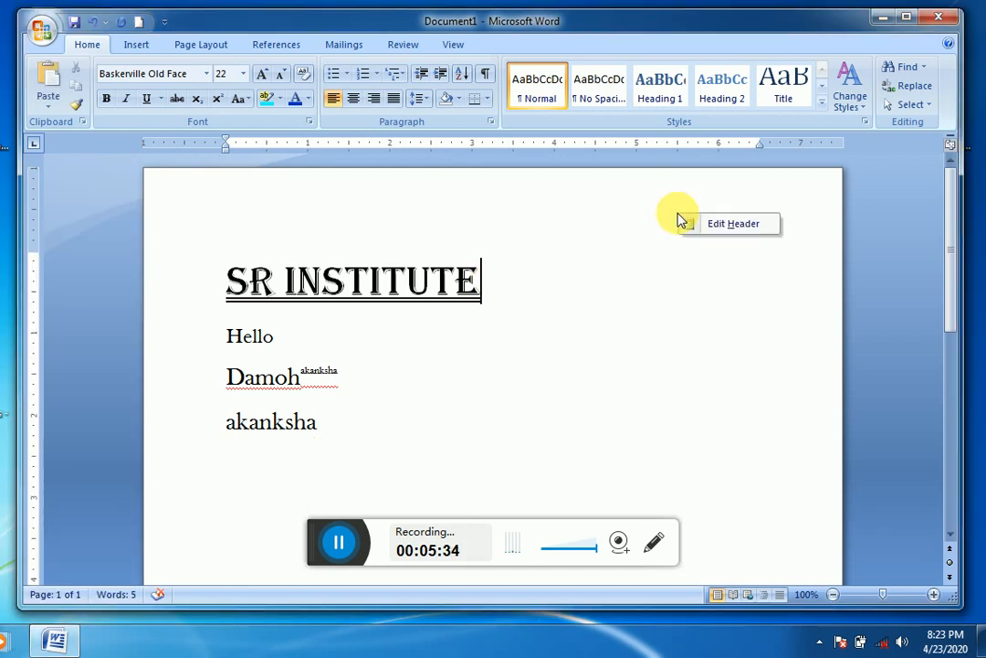
pyautogui.rightClick(667, 280)
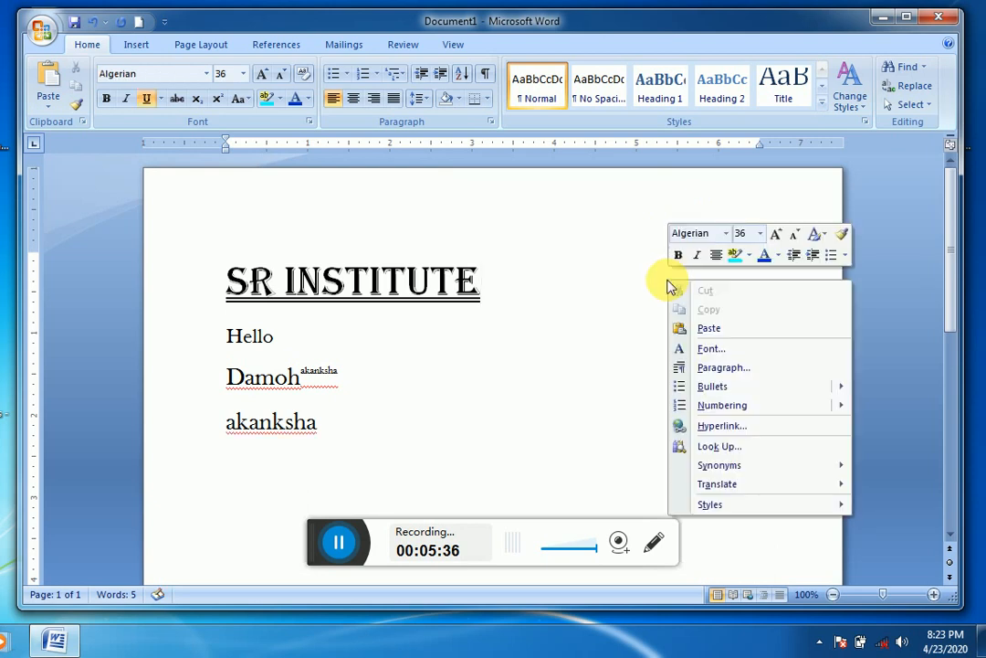
pyautogui.click(732, 332)
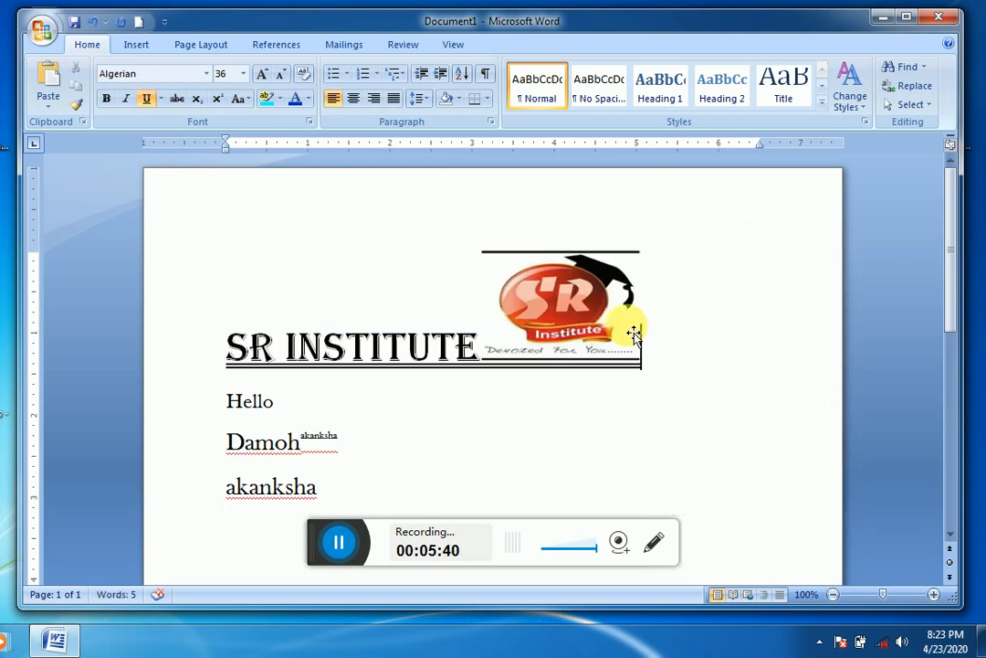
# Step: Set the logo picture's text wrapping to Square and move it to the upper right corner of the page, beside the heading
pyautogui.click(629, 335)
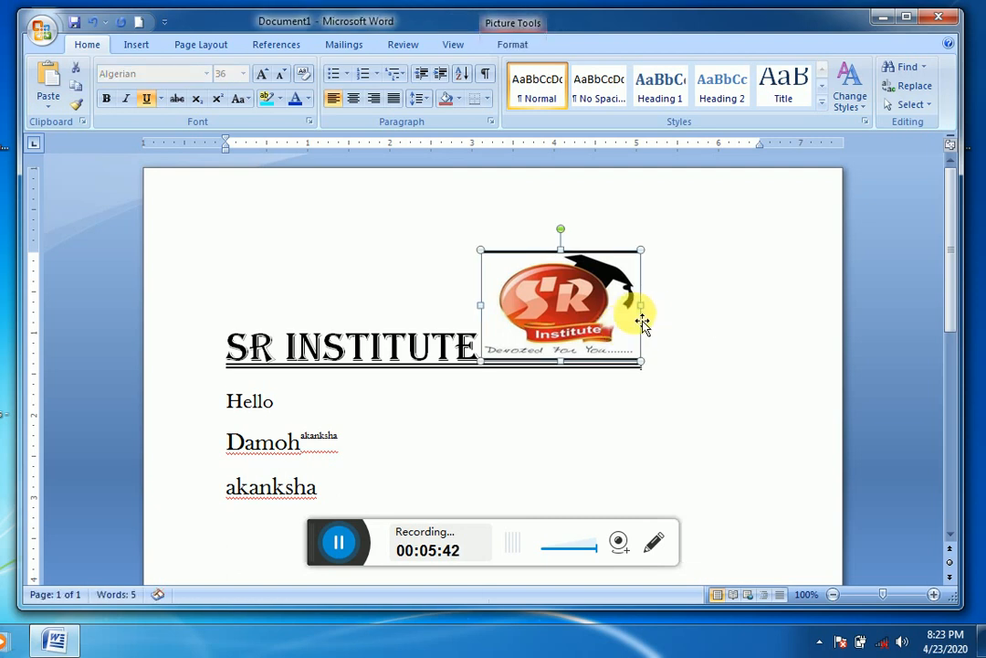
pyautogui.click(133, 44)
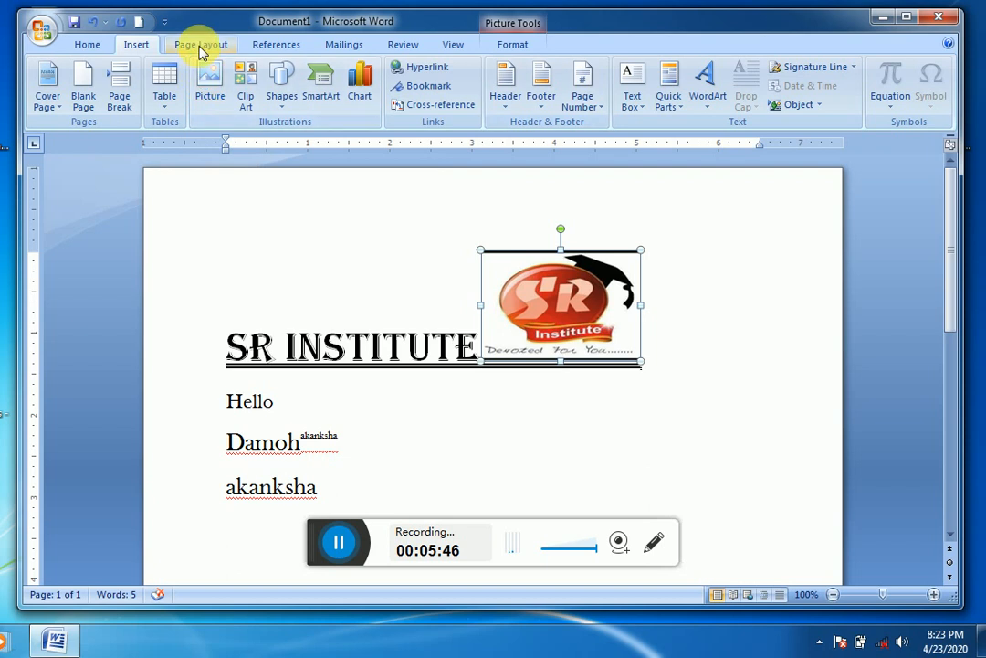
pyautogui.click(509, 46)
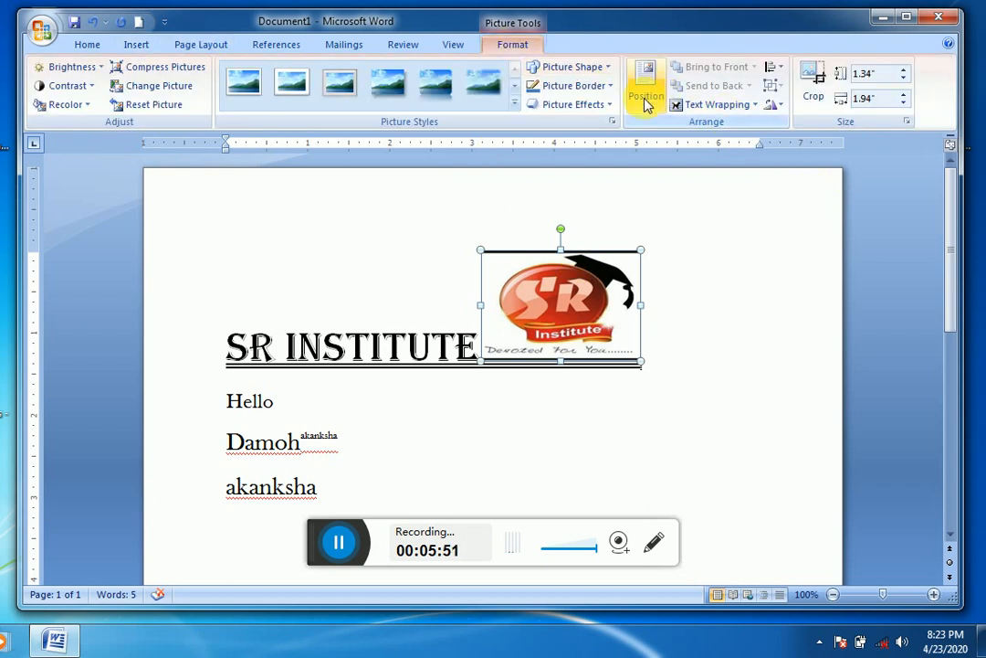
pyautogui.click(724, 105)
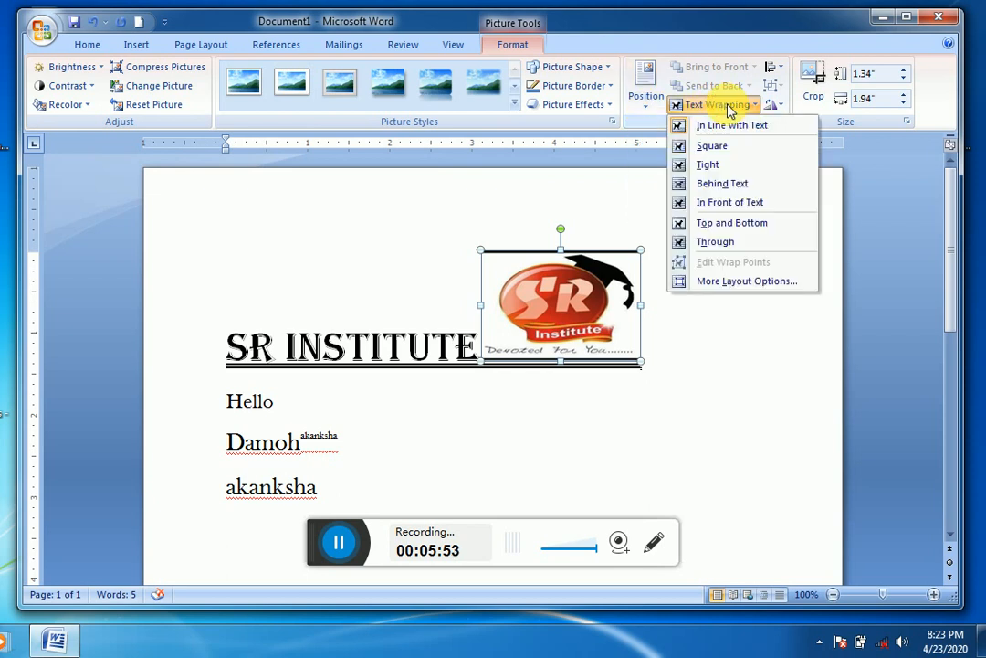
pyautogui.click(710, 147)
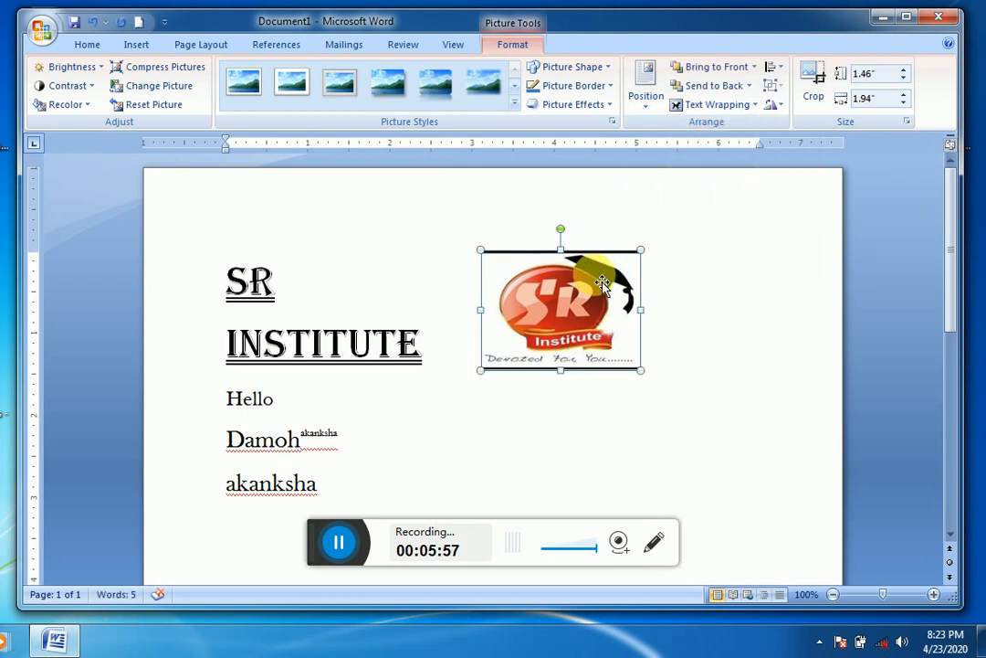
pyautogui.moveTo(607, 281); pyautogui.dragTo(722, 258)
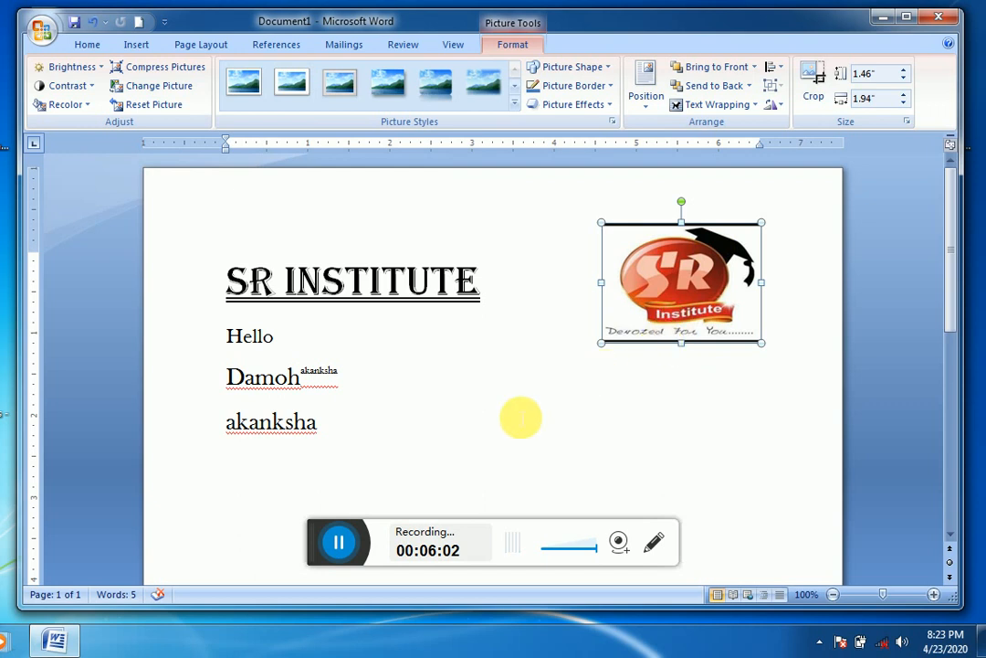
pyautogui.click(403, 437)
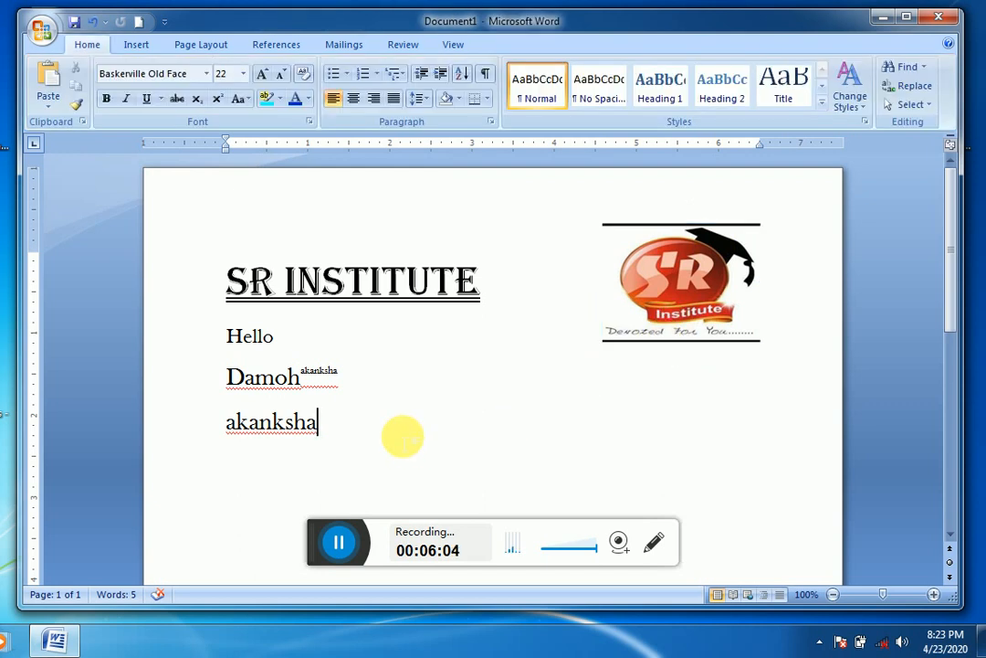
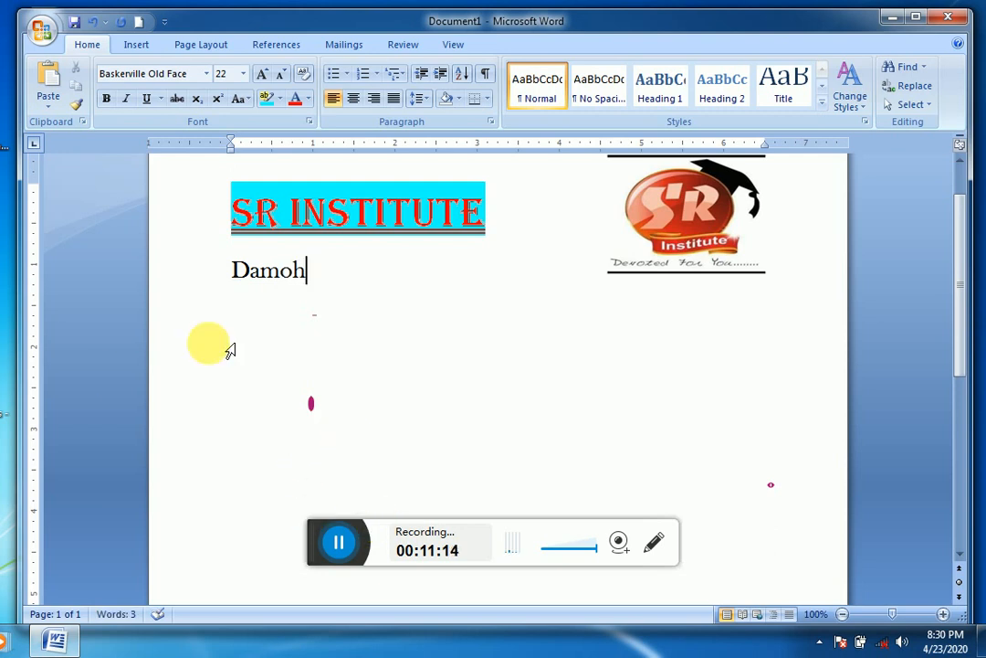
# Step: Copy the Damoh line and paste it repeatedly until six Damoh lines stand below the SR INSTITUTE heading
pyautogui.tripleClick(274, 285)
pyautogui.hotkey('ctrl', 'c')
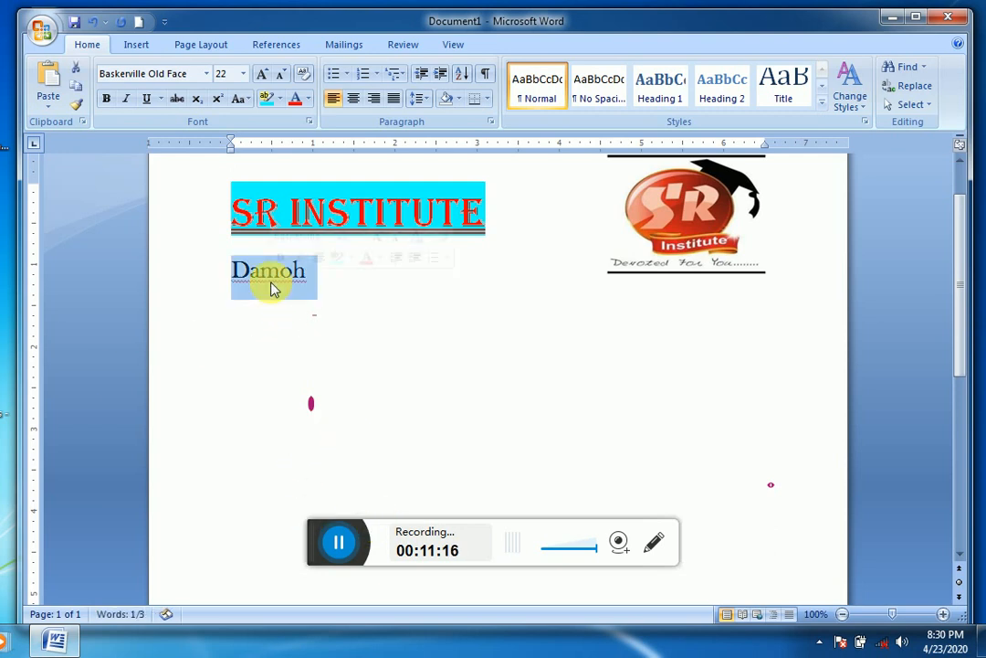
pyautogui.click(77, 90)
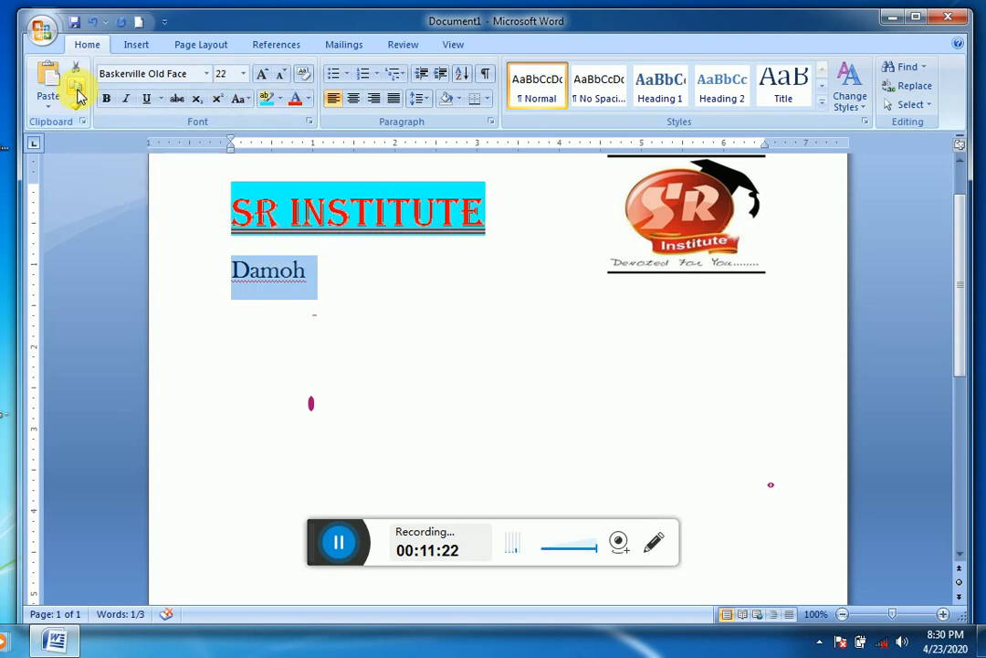
pyautogui.click(59, 95)
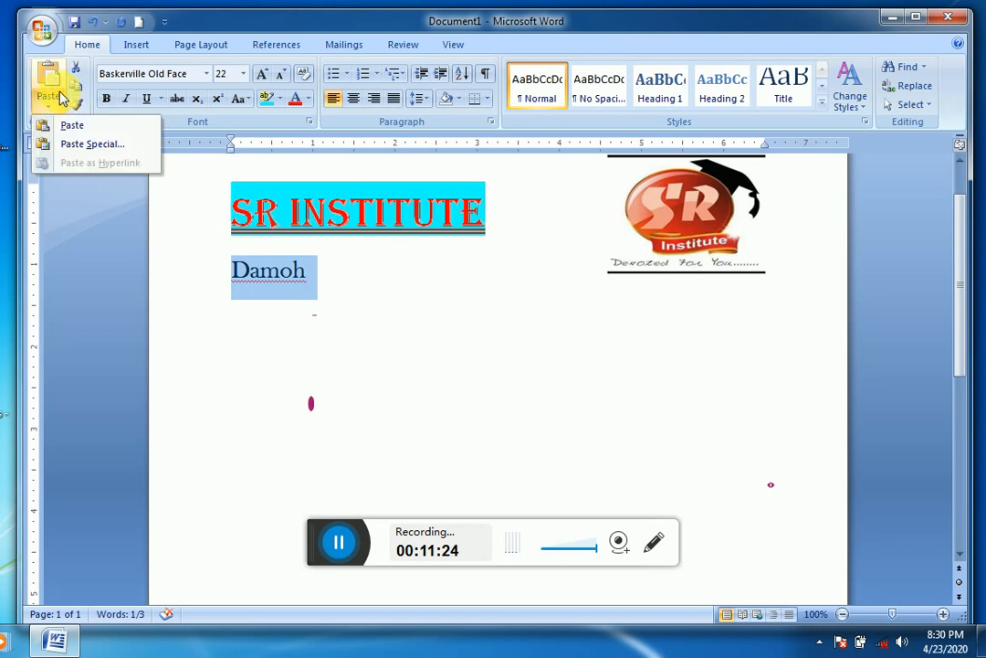
pyautogui.click(76, 132)
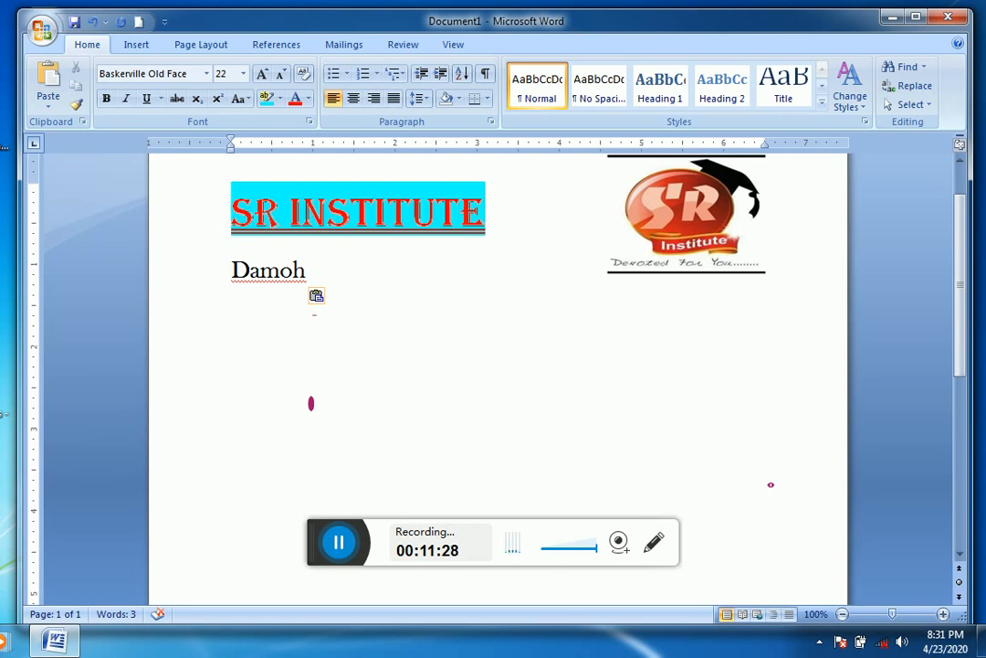
pyautogui.click(41, 89)
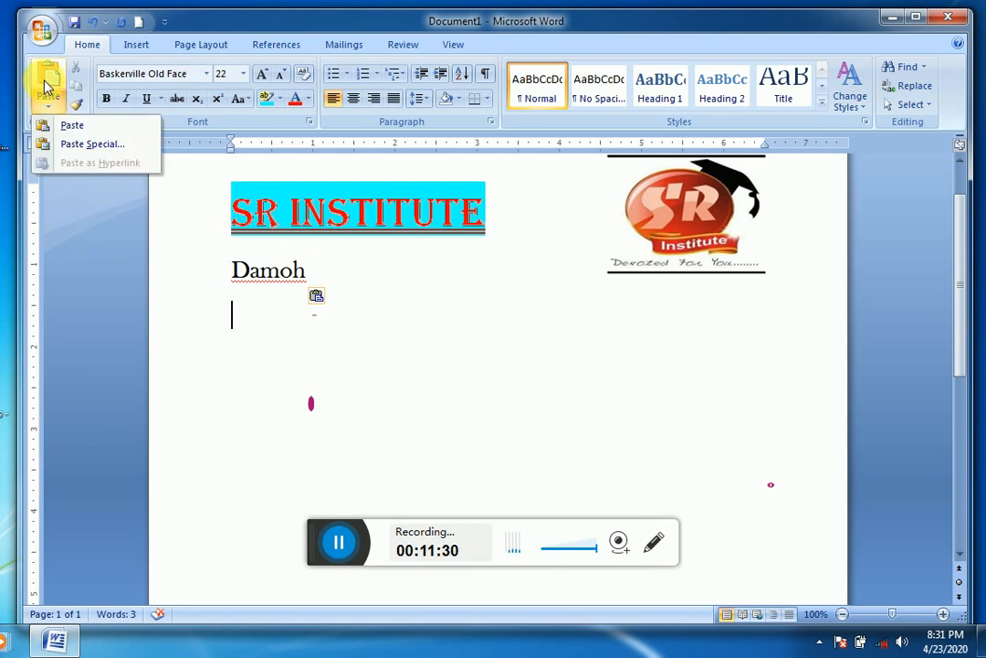
pyautogui.click(43, 82)
pyautogui.click(42, 79)
pyautogui.click(43, 80)
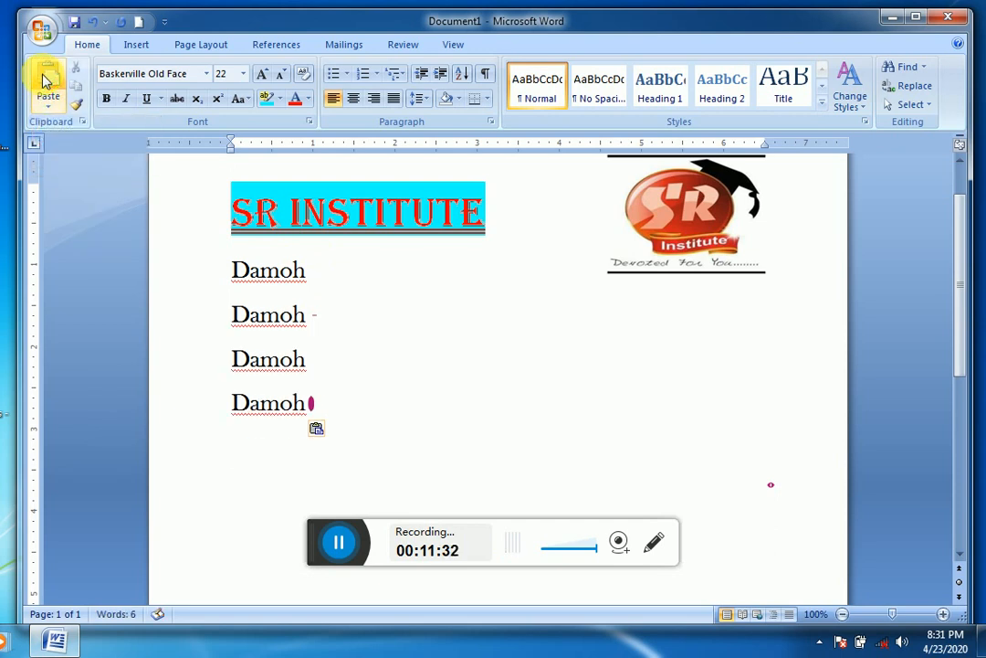
pyautogui.click(43, 79)
pyautogui.click(44, 79)
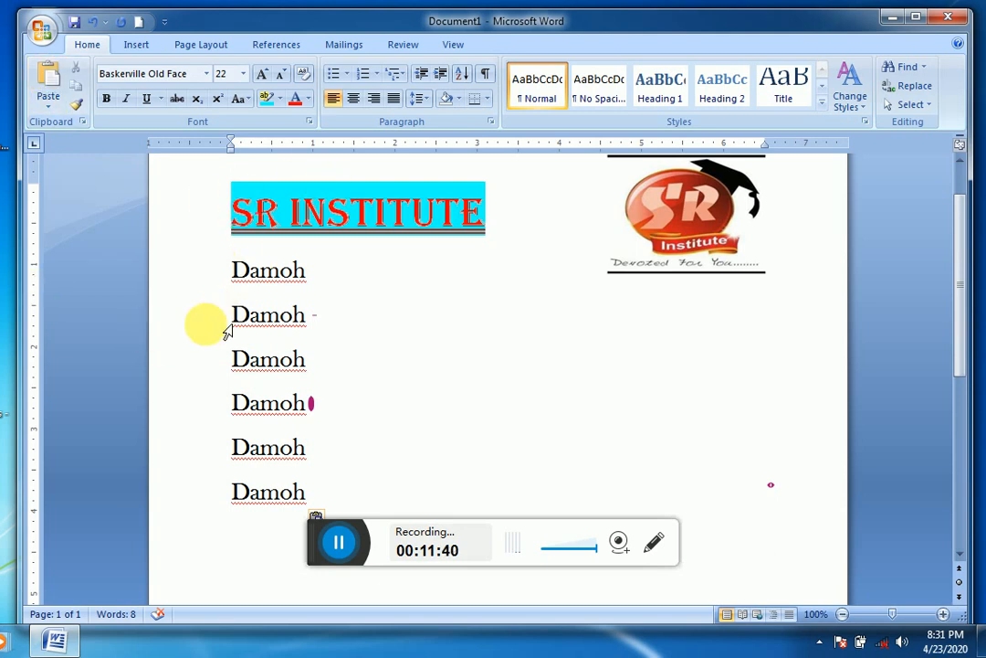
# Step: Cut the third Damoh line and paste it on the last Damoh line, tabbed over to beneath the logo
pyautogui.doubleClick(248, 361)
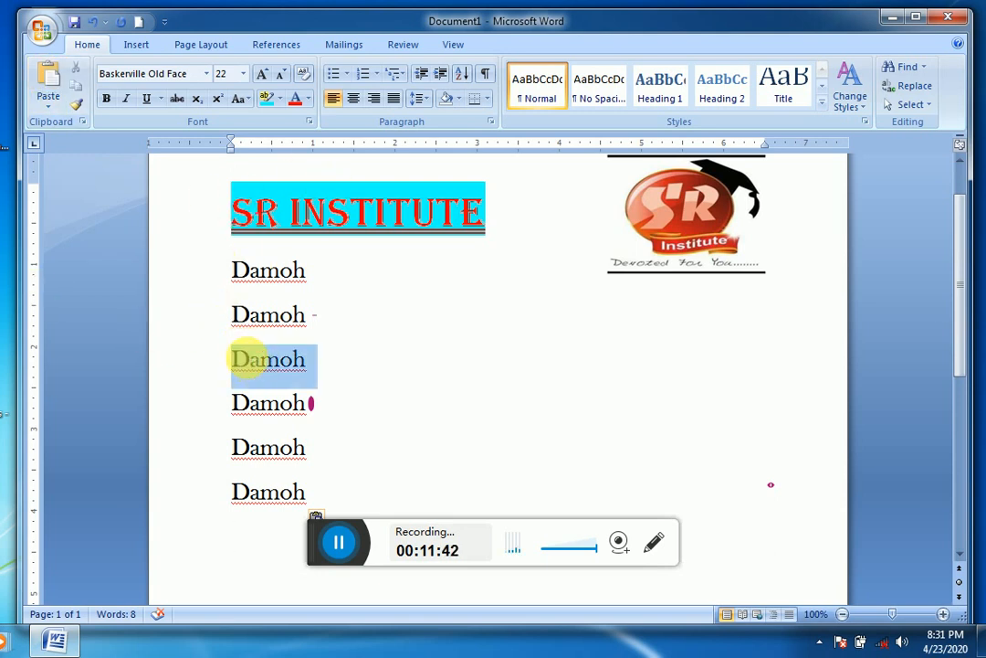
pyautogui.click(75, 69)
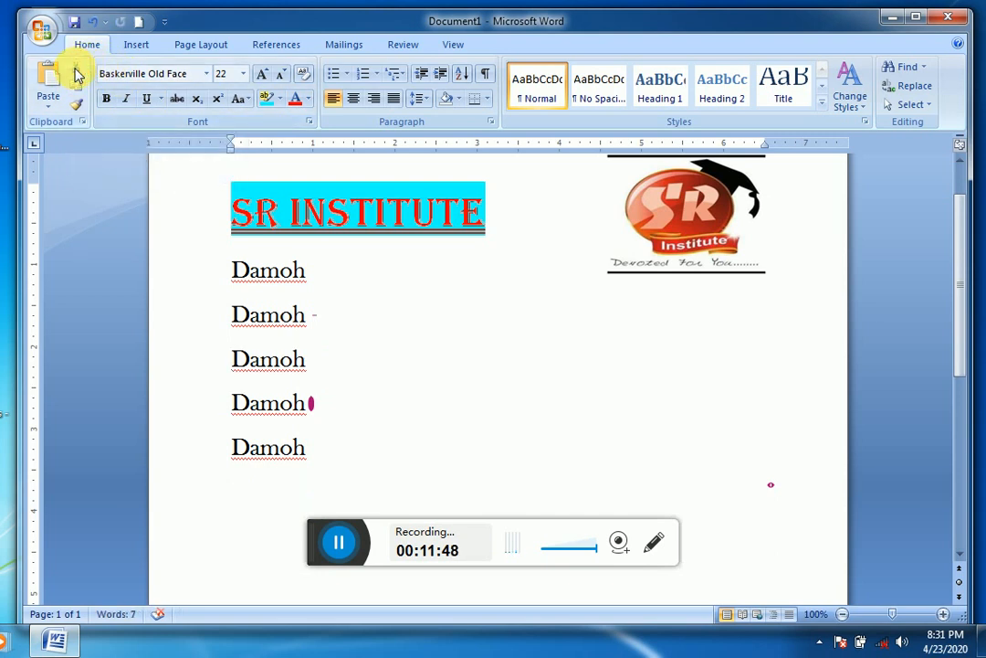
pyautogui.click(529, 456)
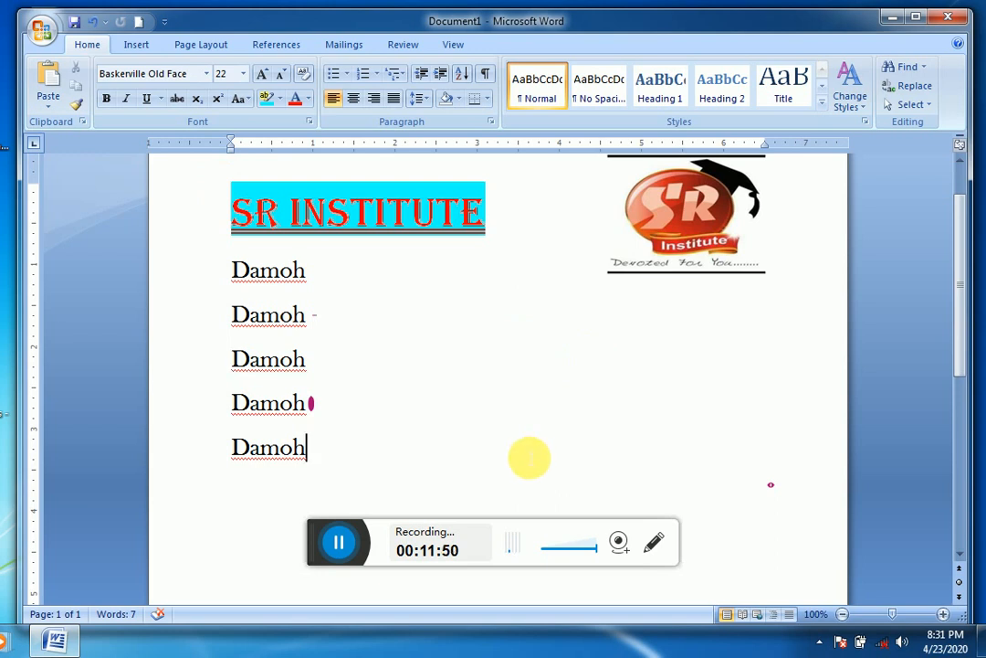
pyautogui.press('Tab')
pyautogui.press('Tab')
pyautogui.press('Tab')
pyautogui.press('Tab')
pyautogui.press('Tab')
pyautogui.press('Tab')
pyautogui.press('Tab')
pyautogui.press('Tab')
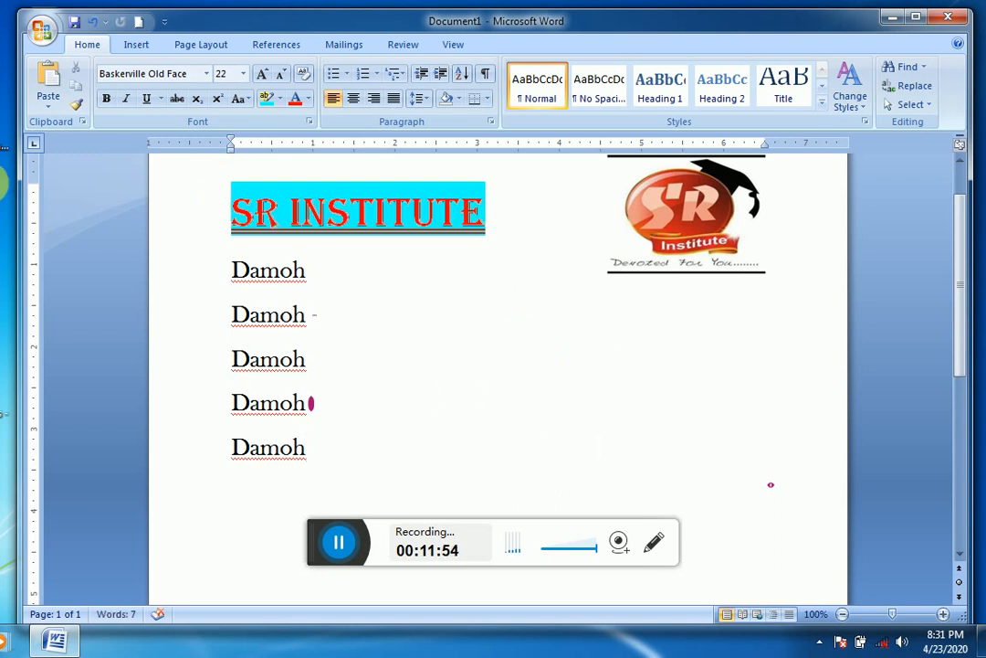
pyautogui.click(55, 75)
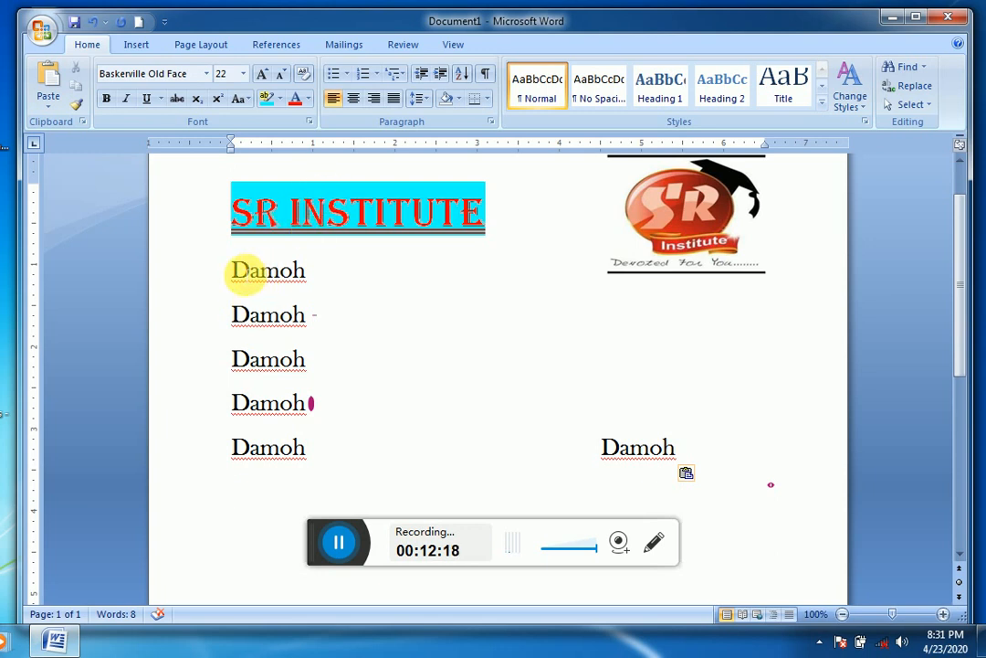
# Step: Use Format Painter to apply the formatting of the heading's word SR to the first two Damoh lines
pyautogui.doubleClick(270, 224)
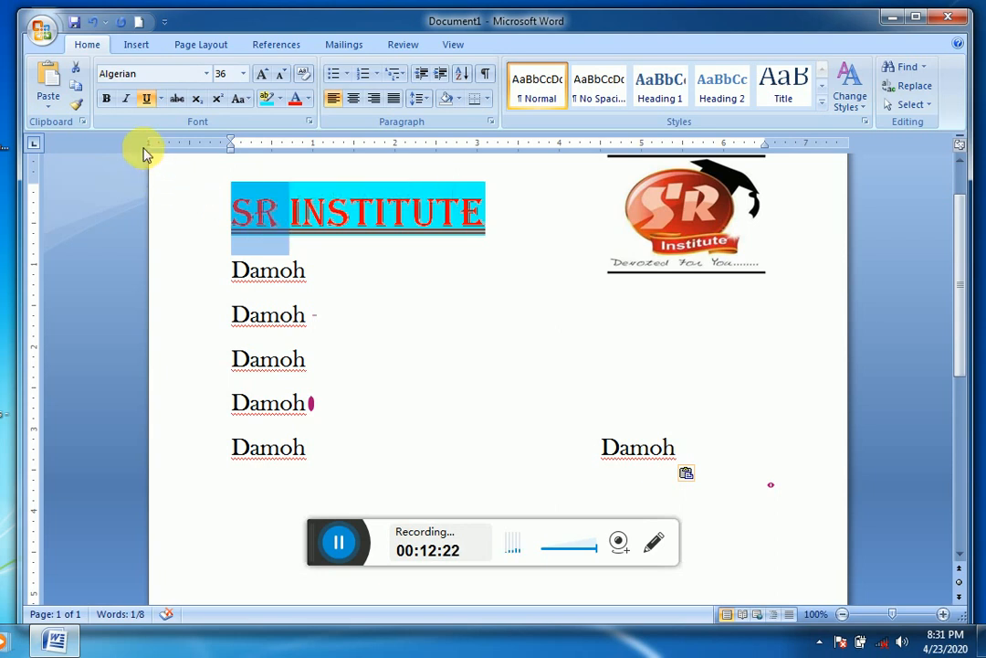
pyautogui.click(77, 108)
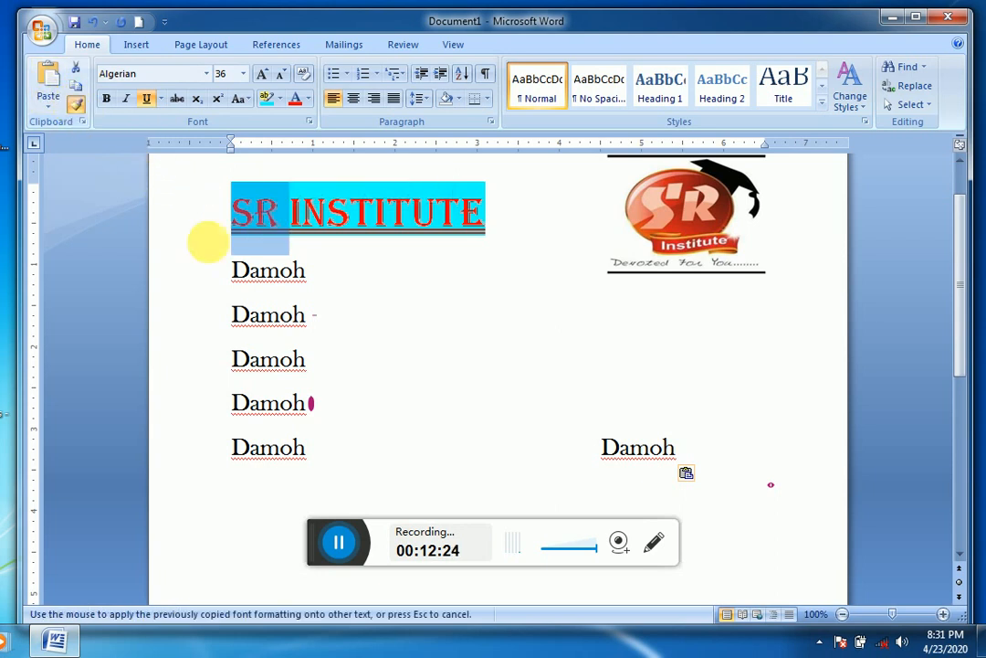
pyautogui.click(262, 272)
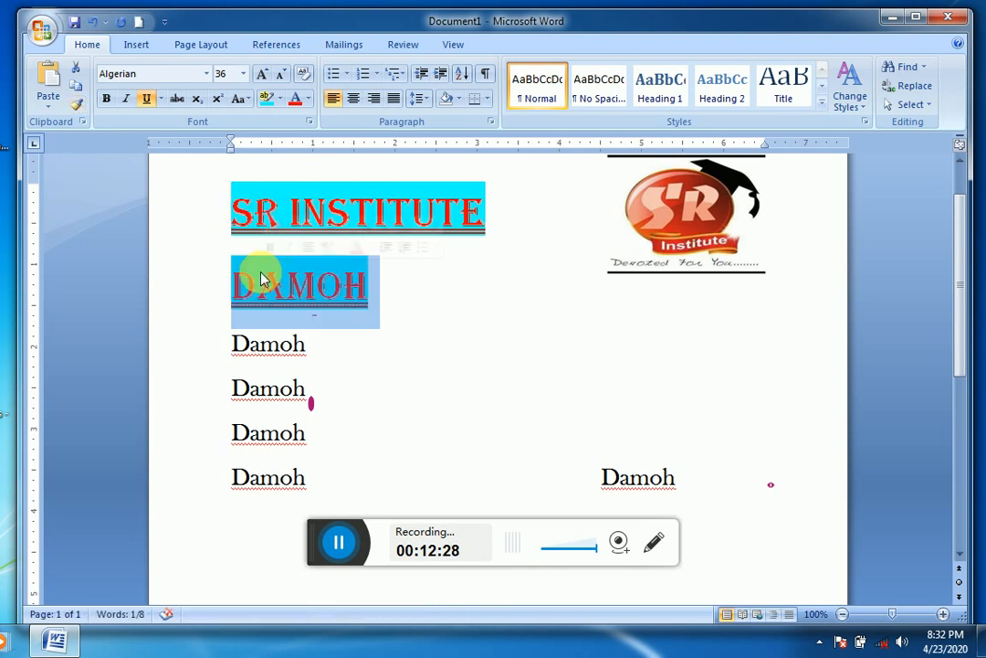
pyautogui.click(75, 104)
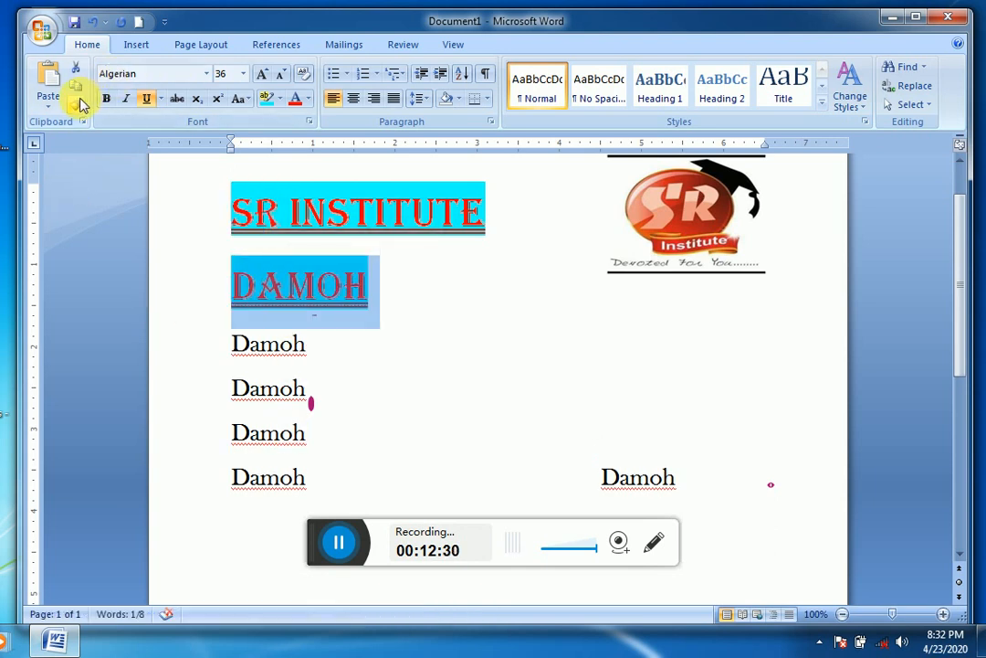
pyautogui.click(253, 344)
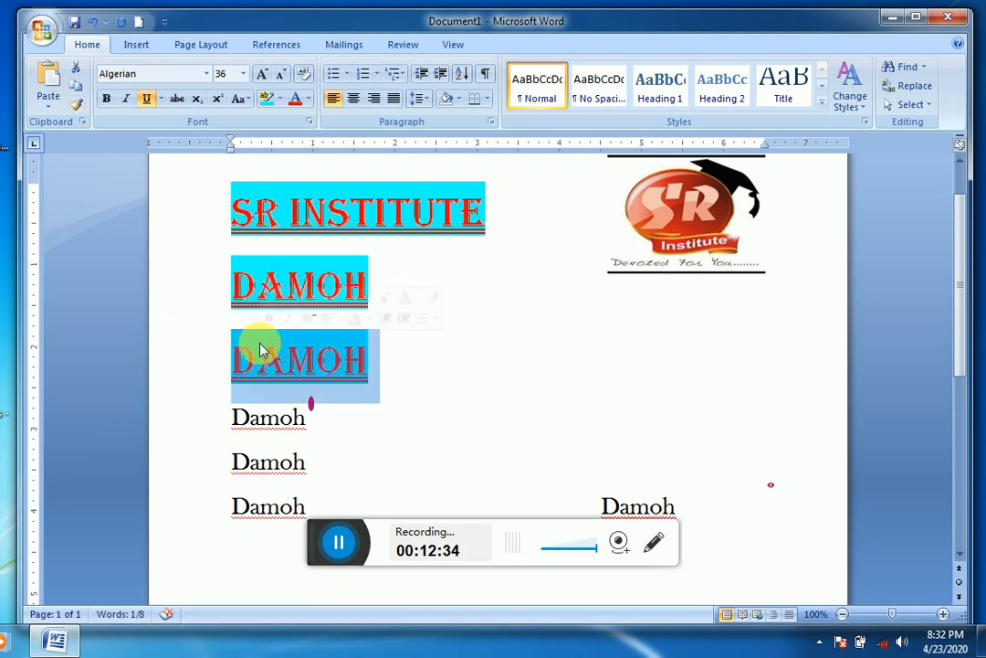
pyautogui.click(471, 388)
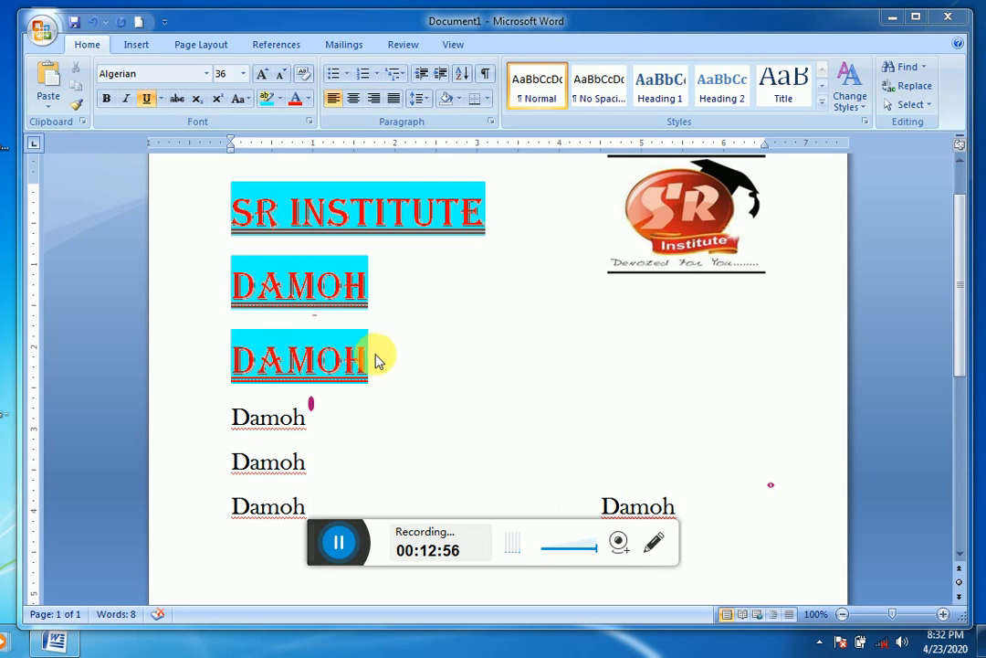
# Step: Undo the format painting on the first two Damoh lines
pyautogui.moveTo(368, 358); pyautogui.dragTo(379, 361)
pyautogui.hotkey('ctrl', 'z')
pyautogui.hotkey('ctrl', 'z')
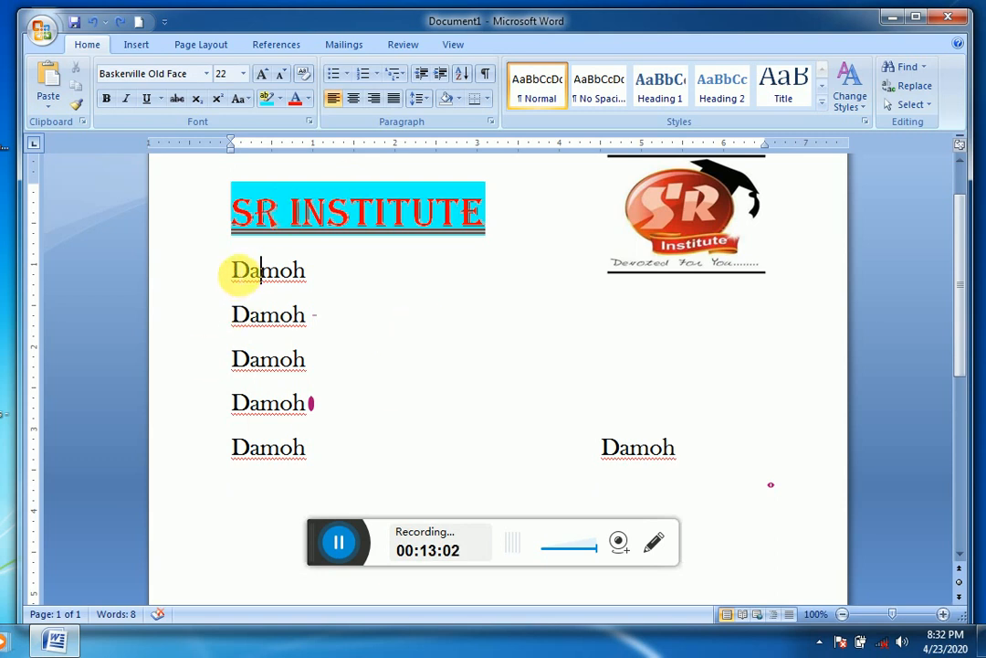
# Step: Give all the Damoh lines check mark bullets, and replace these with 1. 2. 3. numbering
pyautogui.moveTo(238, 269); pyautogui.dragTo(346, 526)
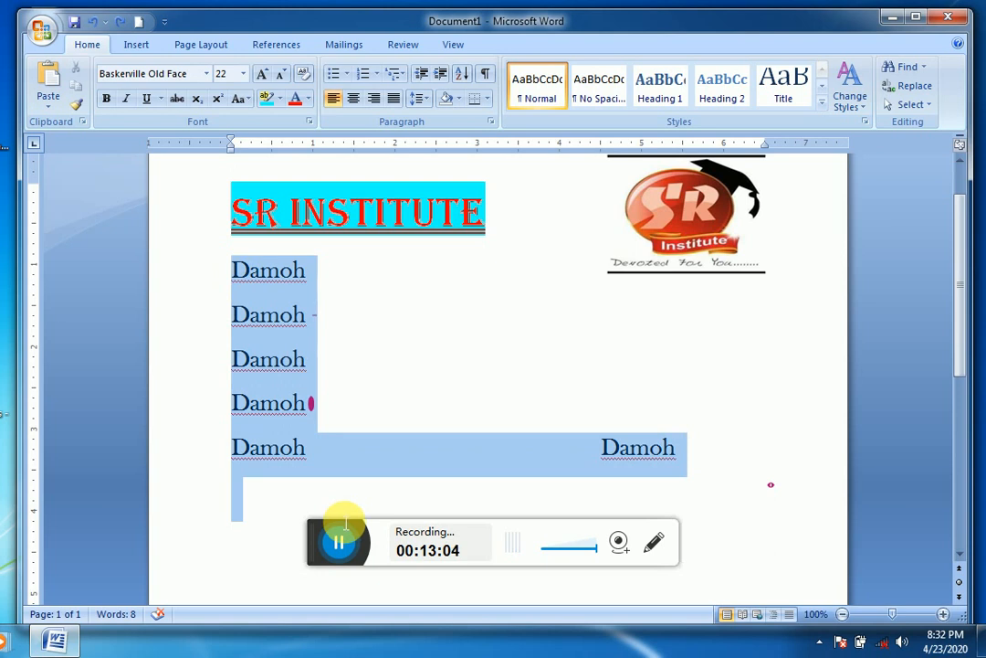
pyautogui.click(347, 80)
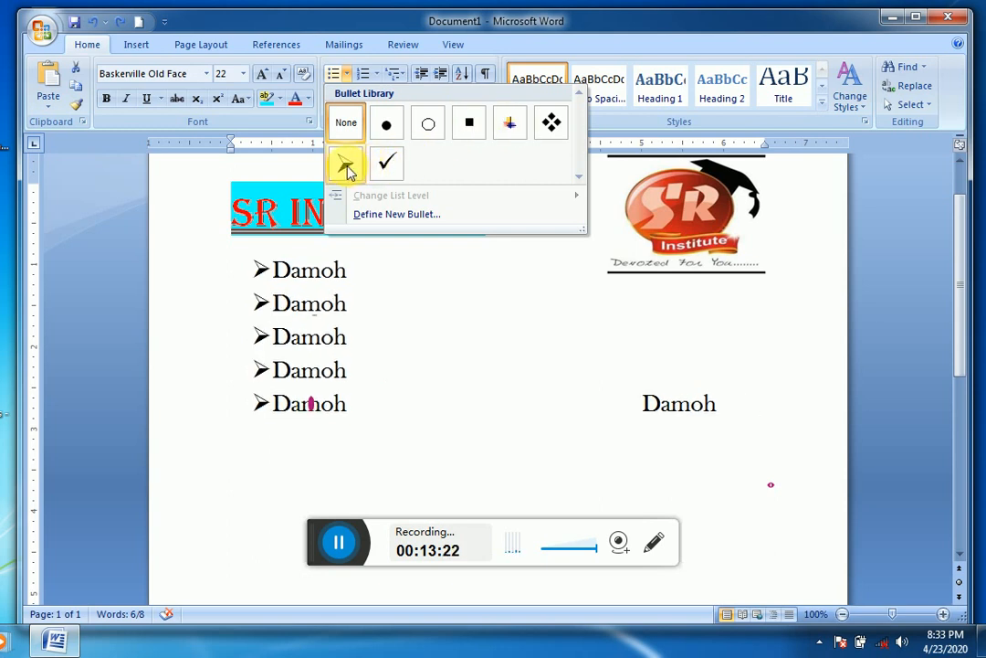
pyautogui.click(389, 165)
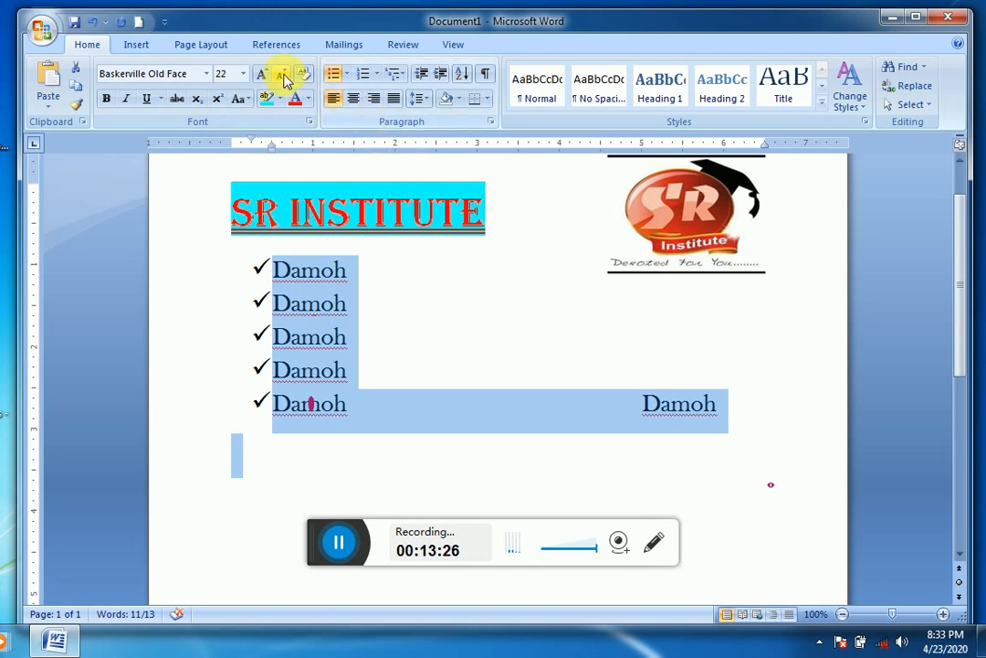
pyautogui.click(376, 77)
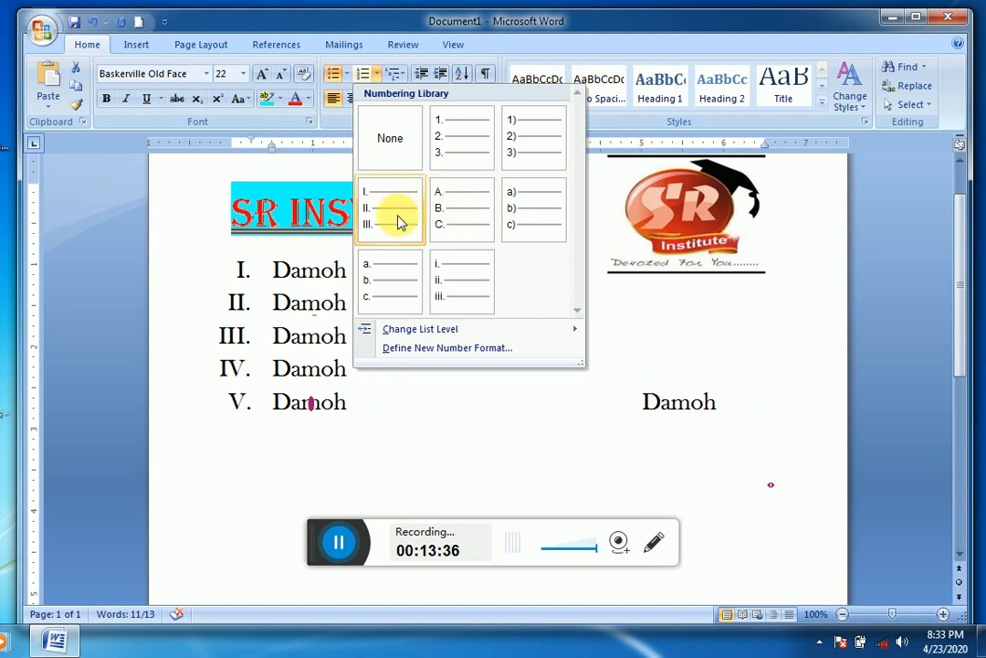
pyautogui.click(479, 152)
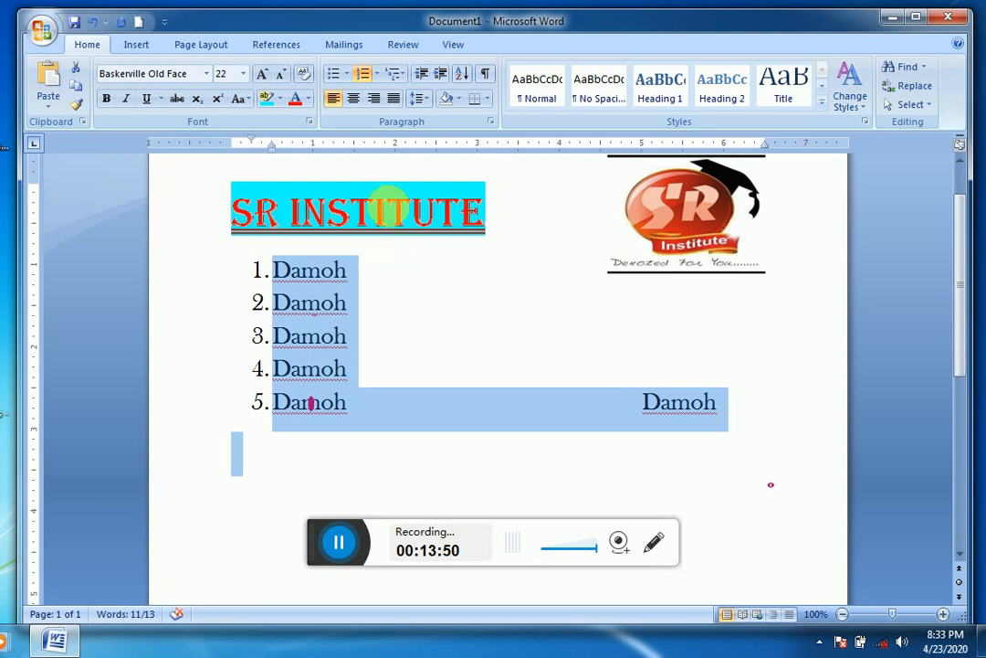
# Step: Apply the multilevel list style 1), a), i) to the selected Damoh lines
pyautogui.click(397, 74)
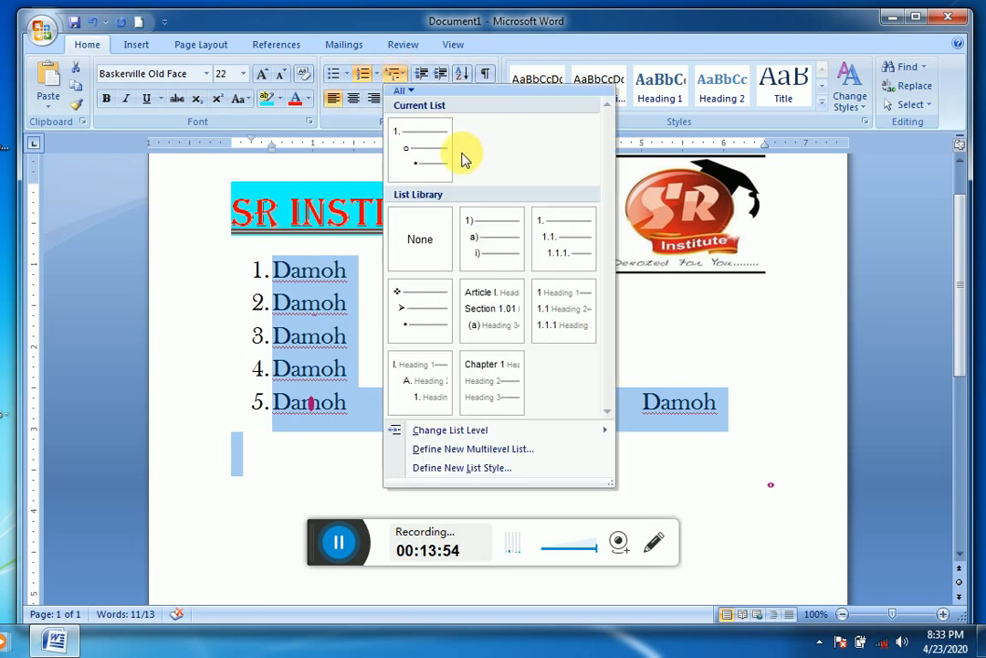
pyautogui.click(491, 249)
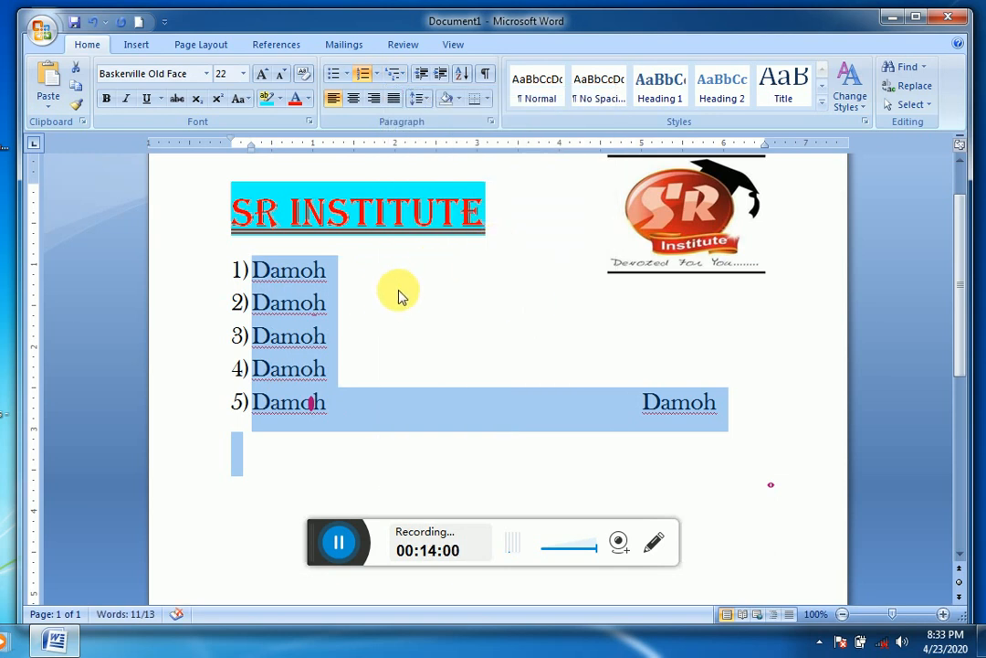
# Step: Add a second-level item a) reading Study under the first Damoh item
pyautogui.click(348, 283)
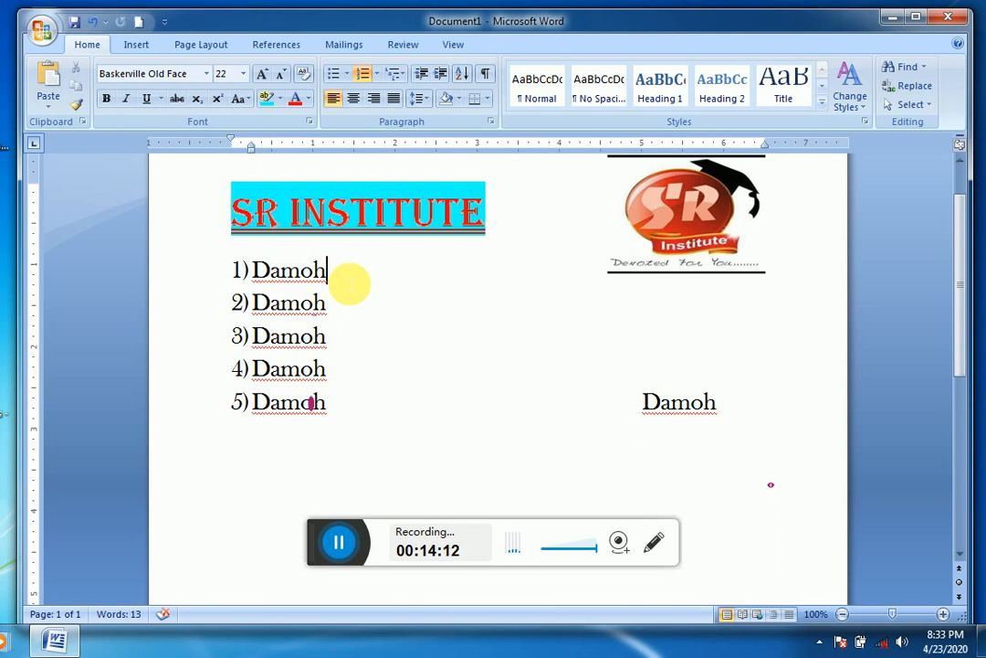
pyautogui.press('Return')
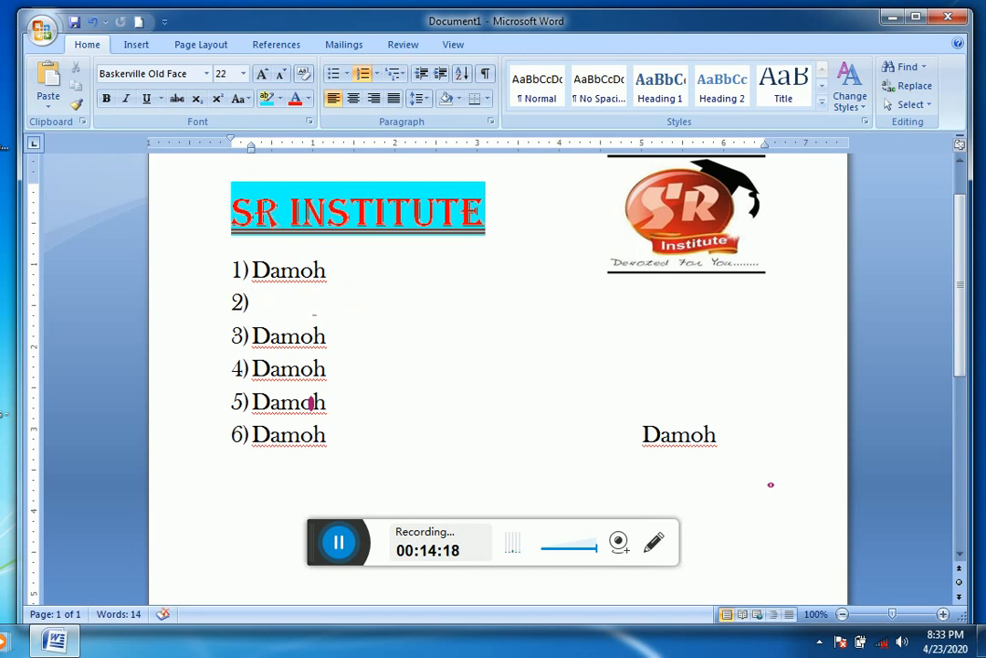
pyautogui.press('Tab')
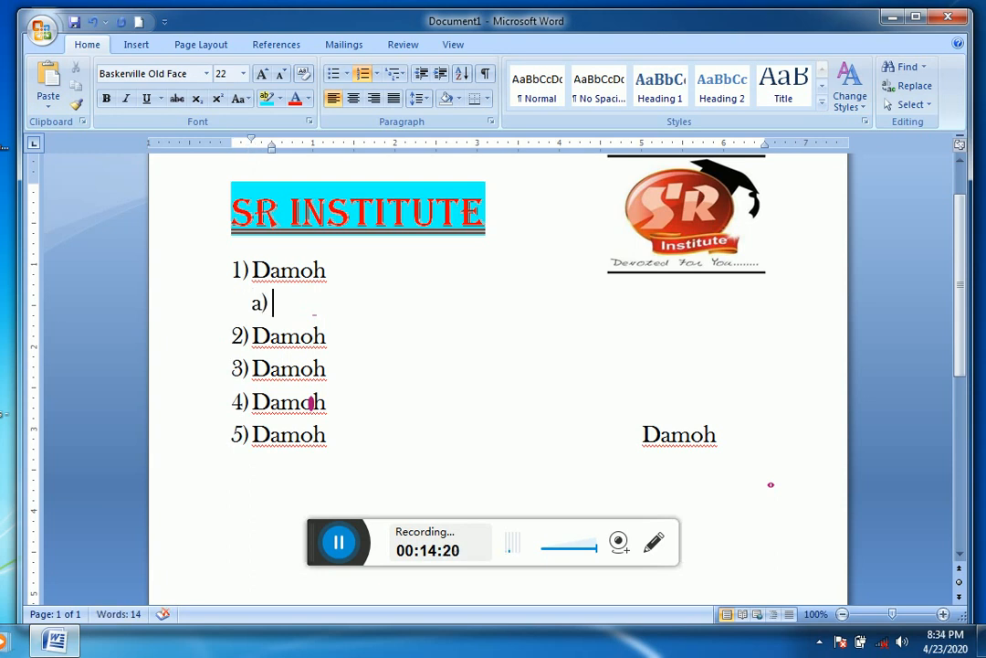
pyautogui.write('study')
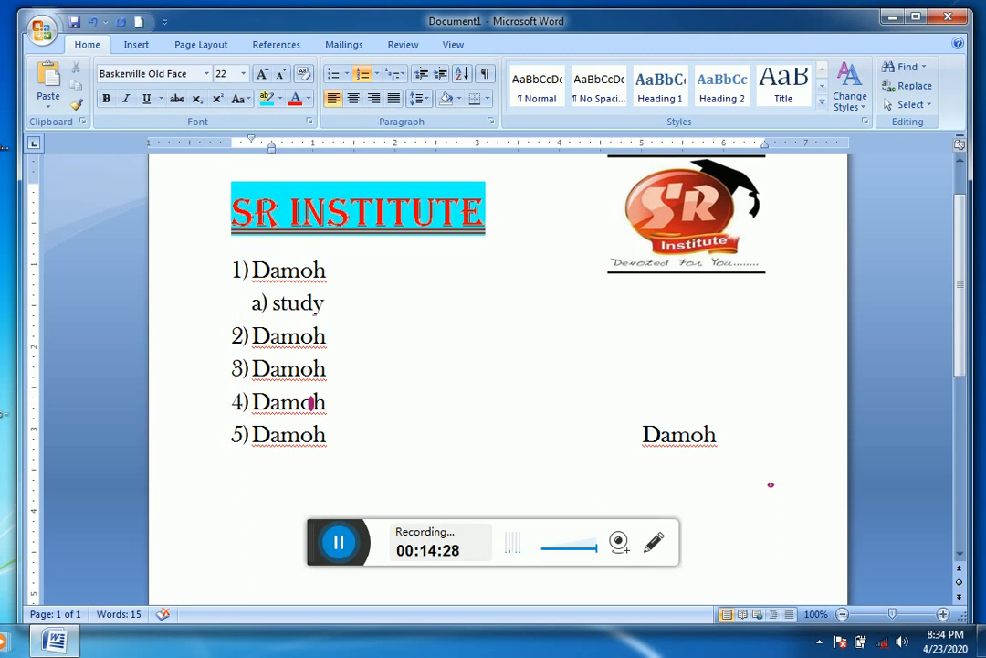
# Step: Add the third-level items Dca and Pgdca under Study, followed by an empty second-level item b)
pyautogui.press('Return')
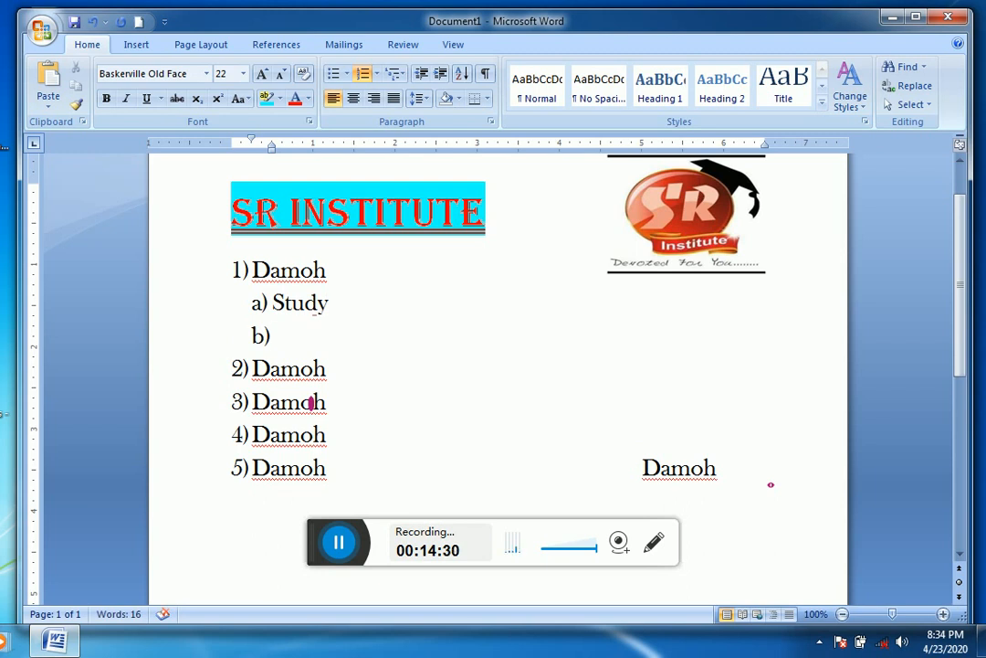
pyautogui.press('Tab')
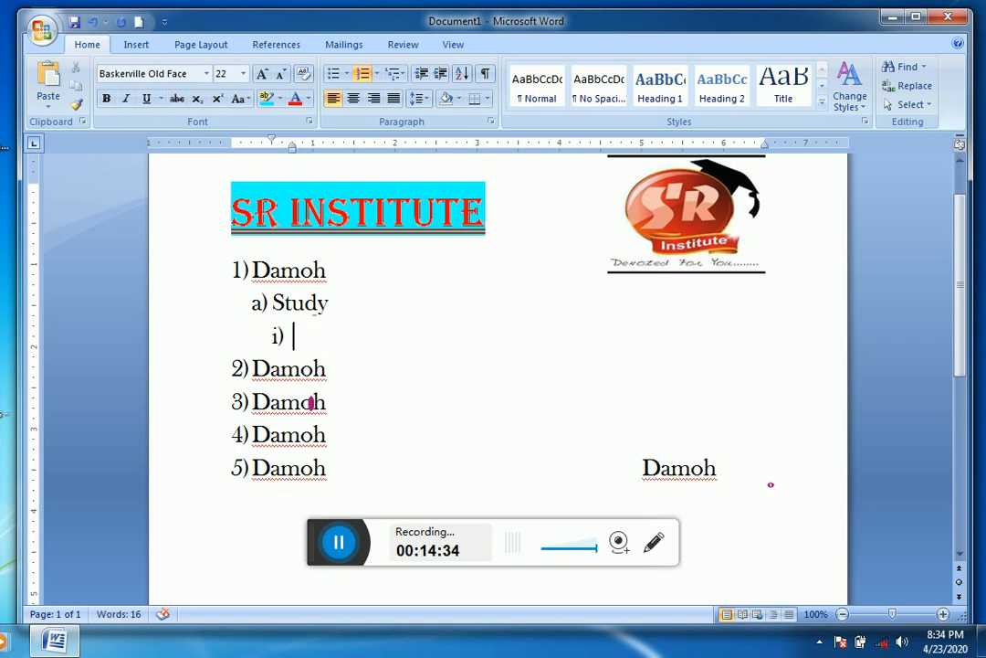
pyautogui.write('dca')
pyautogui.press('Return')
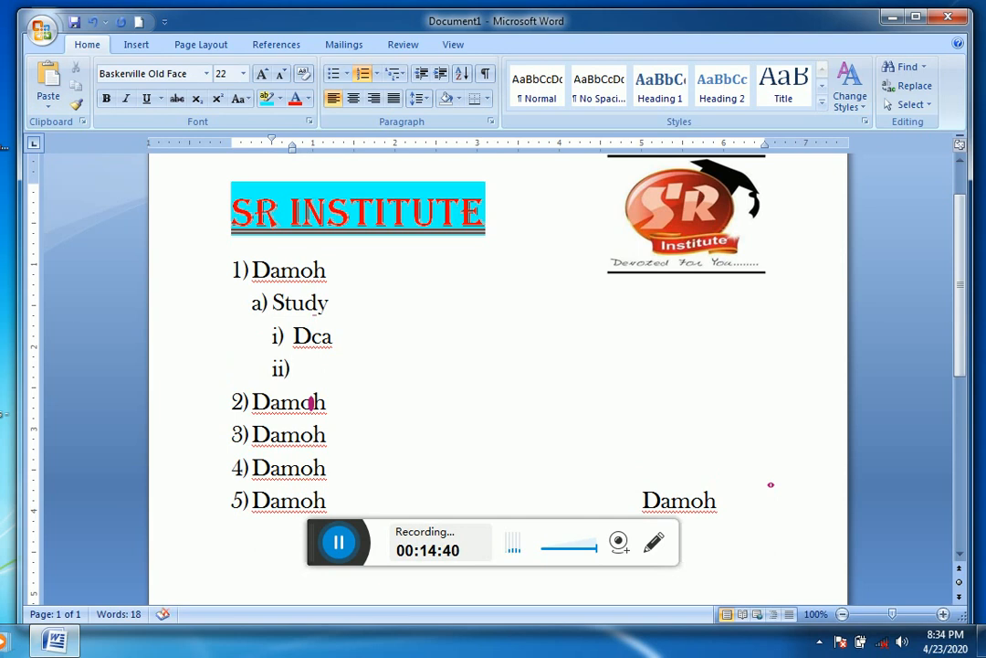
pyautogui.write('pgdc')
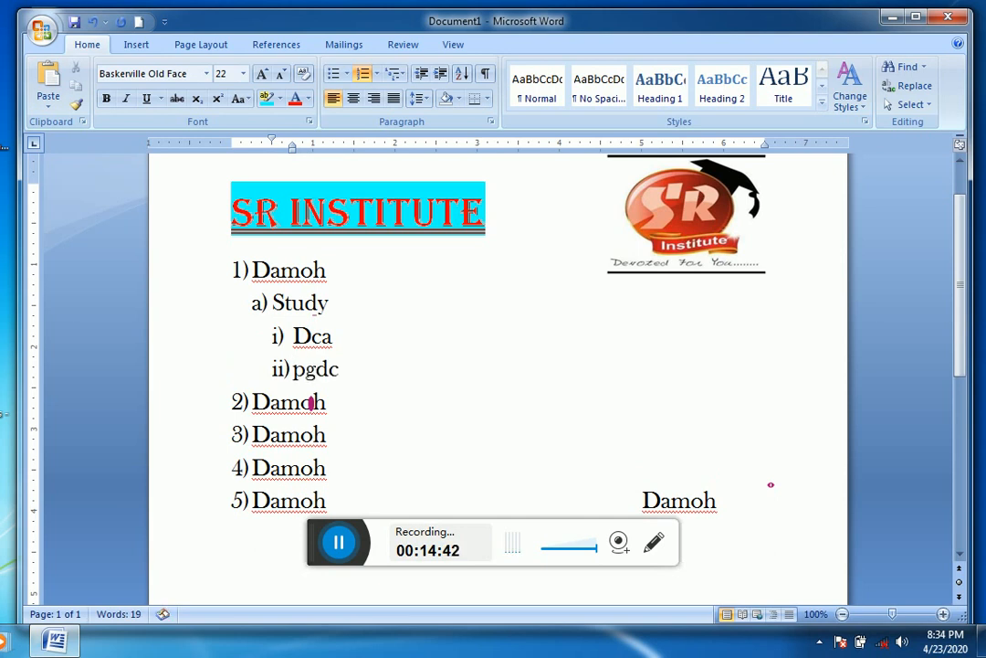
pyautogui.write('a')
pyautogui.press('Return')
pyautogui.hotkey('shift', 'Tab')
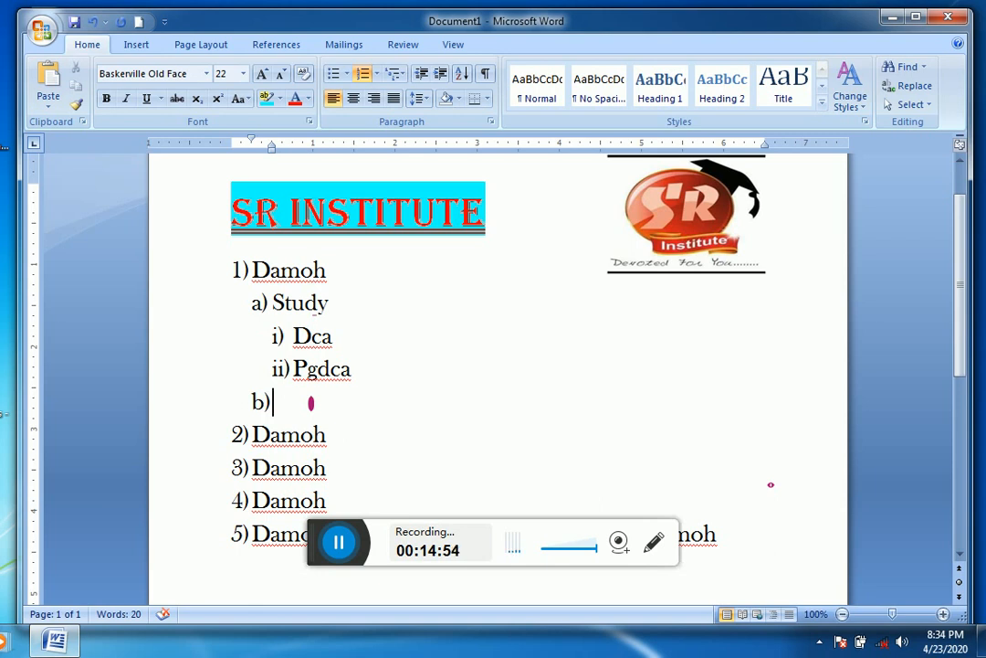
# Step: Promote the empty second-level item b) below Pgdca to a first-level list item
pyautogui.hotkey('shift', 'Tab')
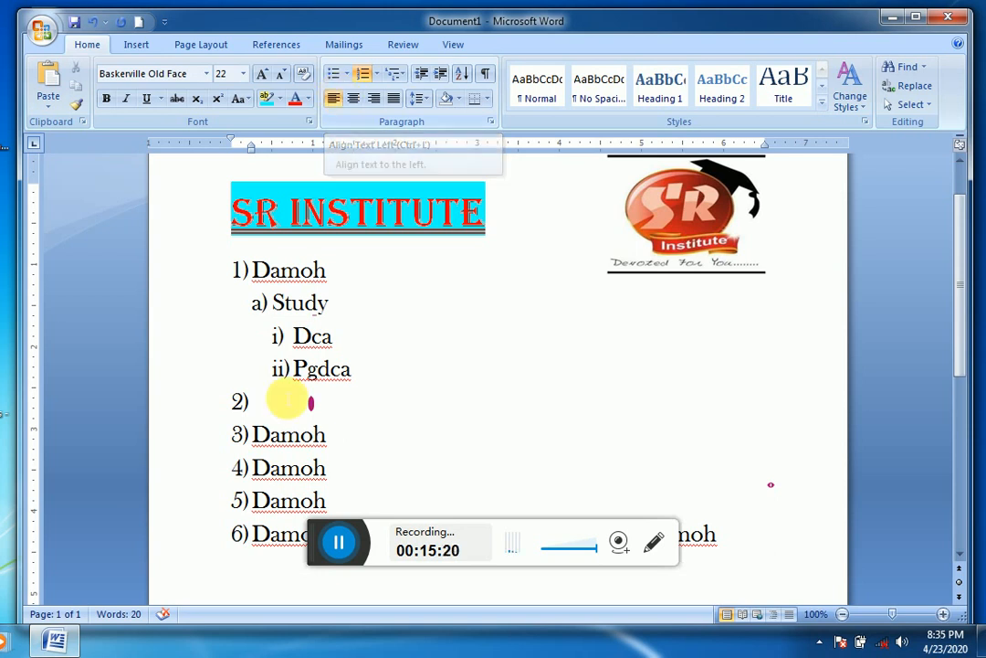
# Step: Centre the Damoh line numbered 3) and right-align the Damoh line numbered 4)
pyautogui.doubleClick(265, 436)
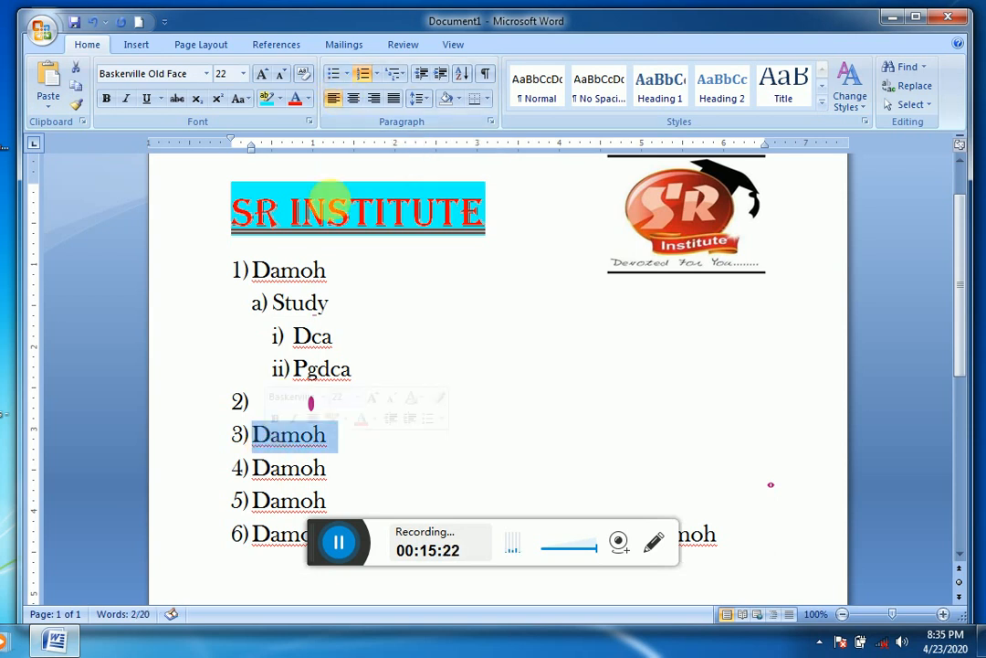
pyautogui.click(352, 100)
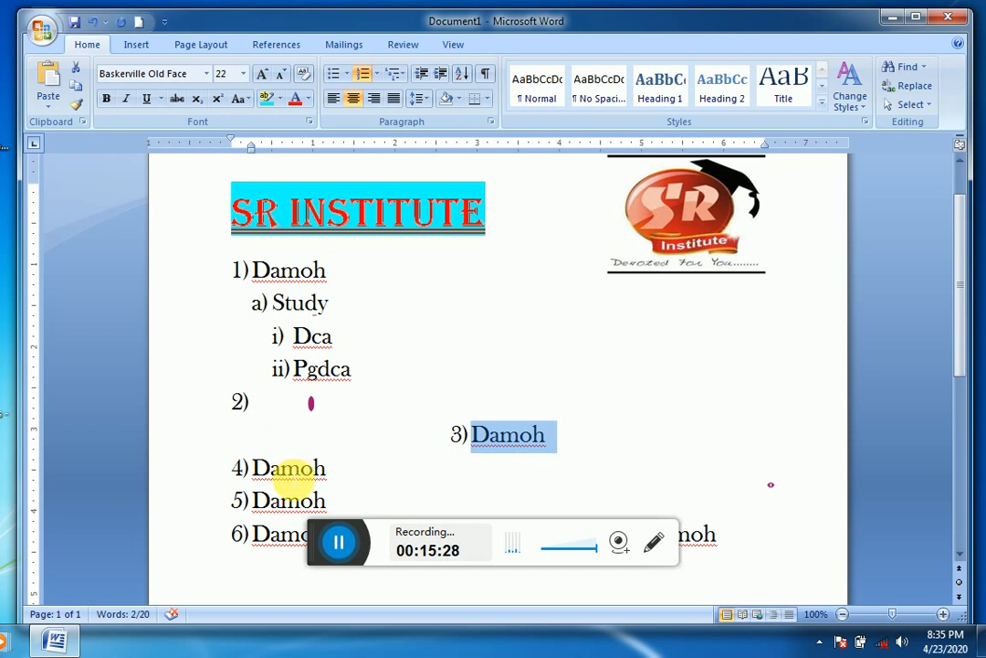
pyautogui.doubleClick(282, 468)
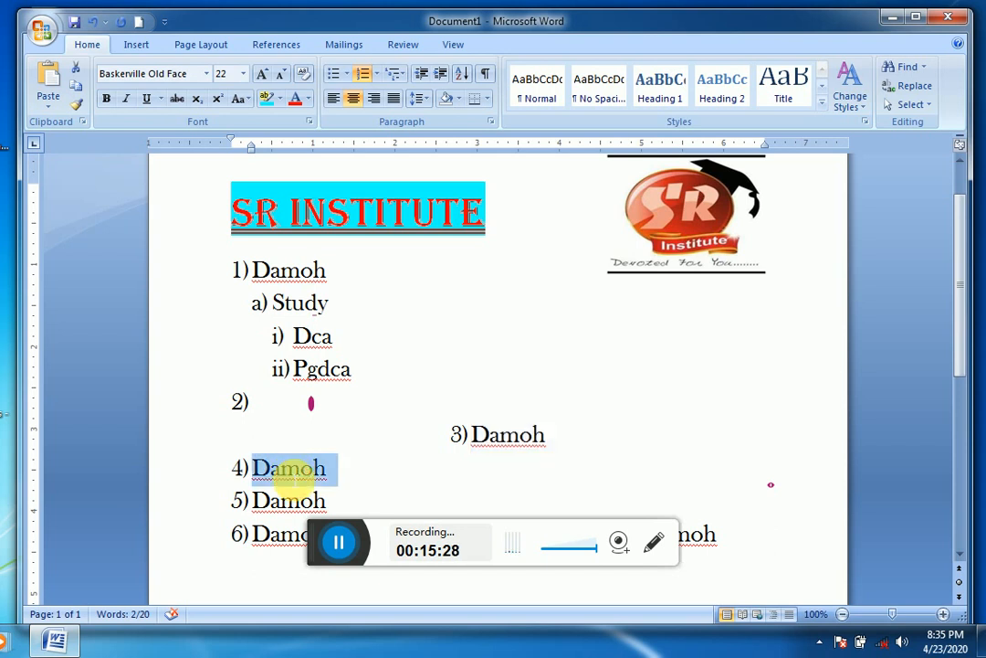
pyautogui.click(371, 100)
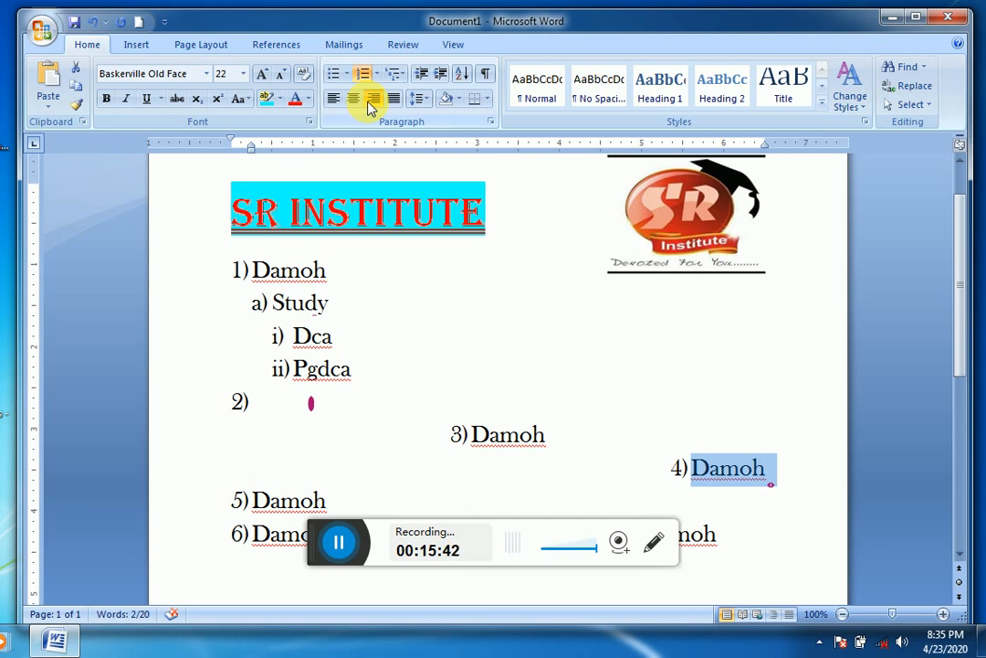
pyautogui.click(271, 500)
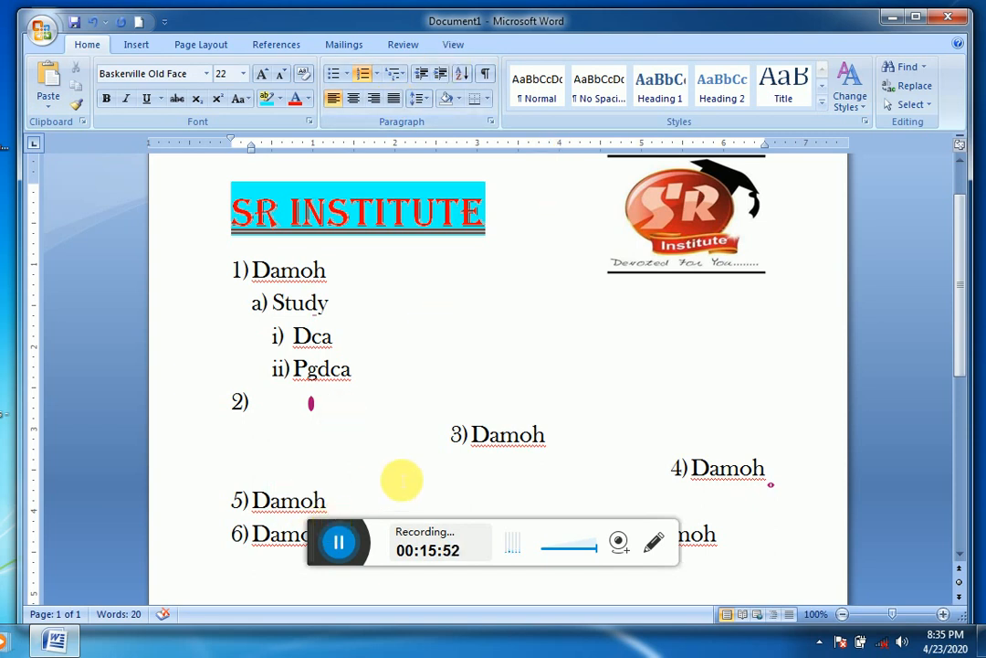
pyautogui.click(271, 499)
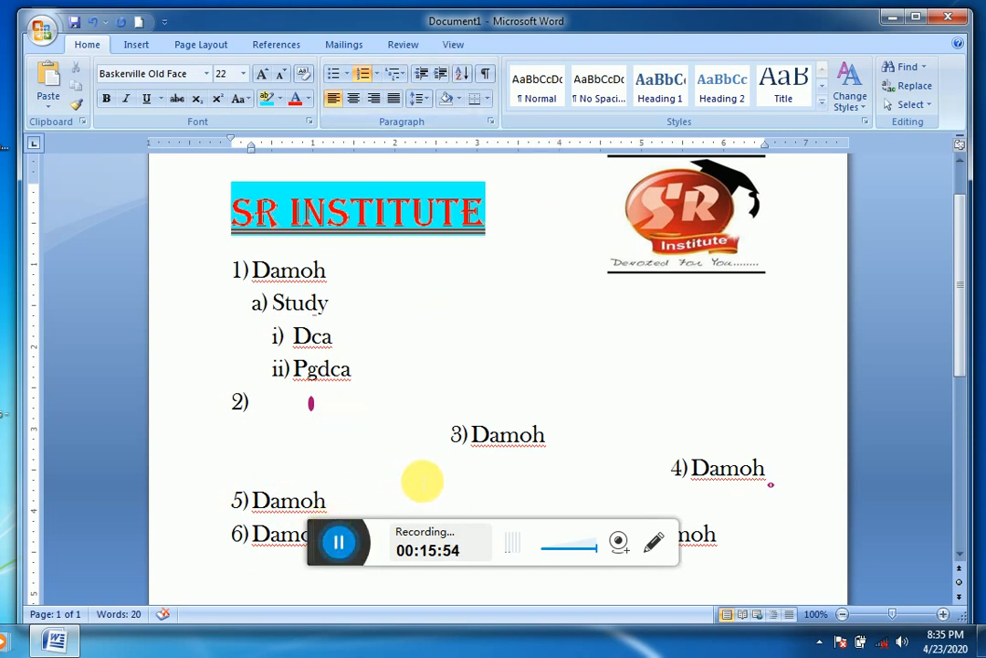
# Step: Undo the alignment changes and all the added sub-items, back to the plain first-level list of five Damoh lines
pyautogui.hotkey('ctrl', 'z')
pyautogui.hotkey('ctrl', 'z')
pyautogui.hotkey('ctrl', 'z')
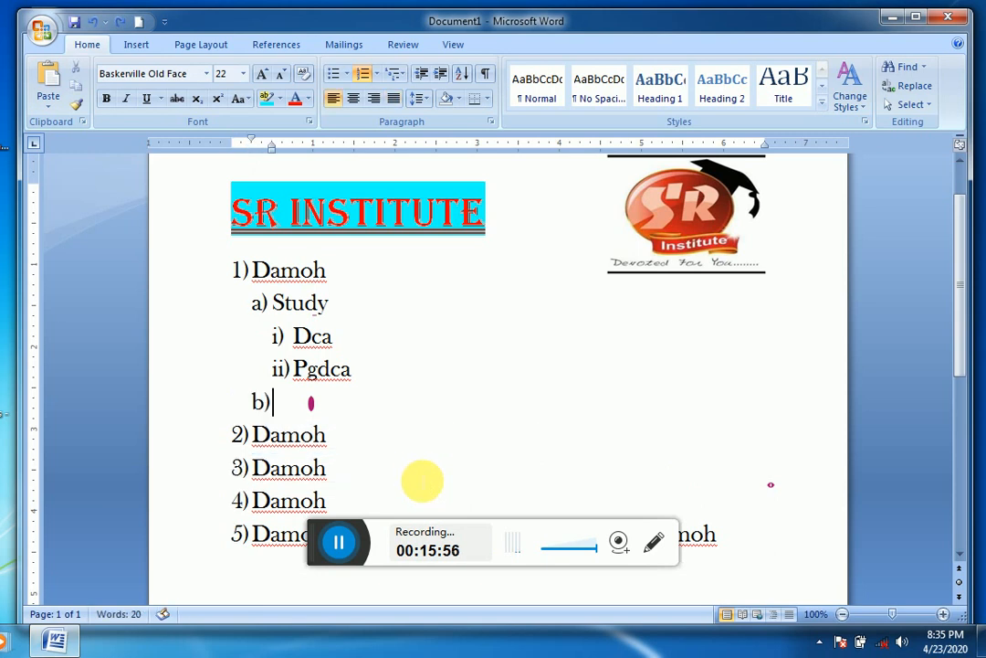
pyautogui.hotkey('ctrl', 'z')
pyautogui.hotkey('ctrl', 'z')
pyautogui.hotkey('ctrl', 'z')
pyautogui.hotkey('ctrl', 'z')
pyautogui.hotkey('ctrl', 'z')
pyautogui.hotkey('ctrl', 'z')
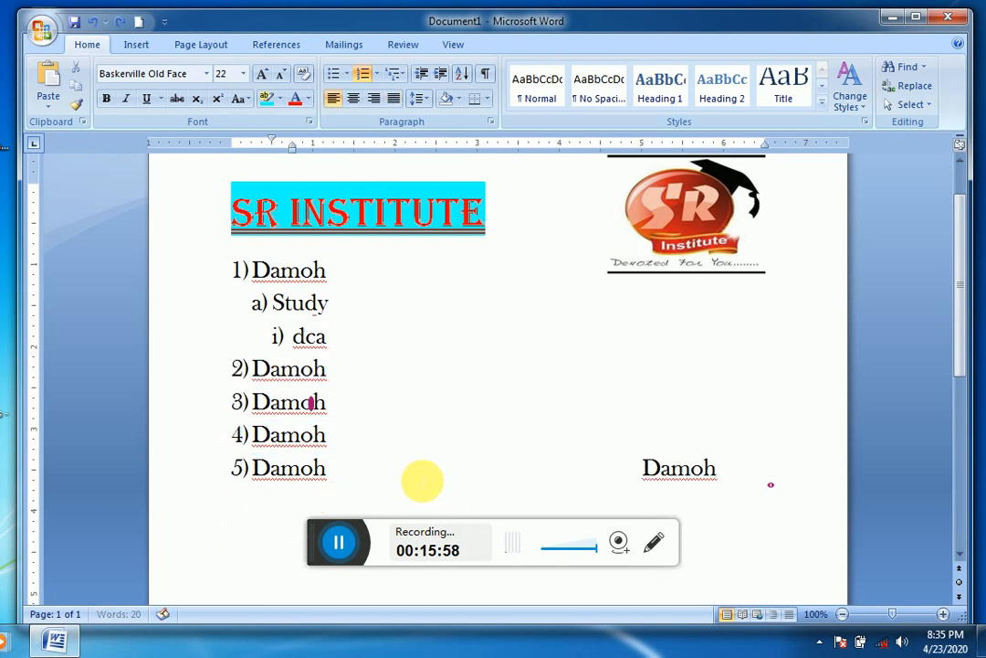
pyautogui.hotkey('ctrl', 'z')
pyautogui.hotkey('ctrl', 'z')
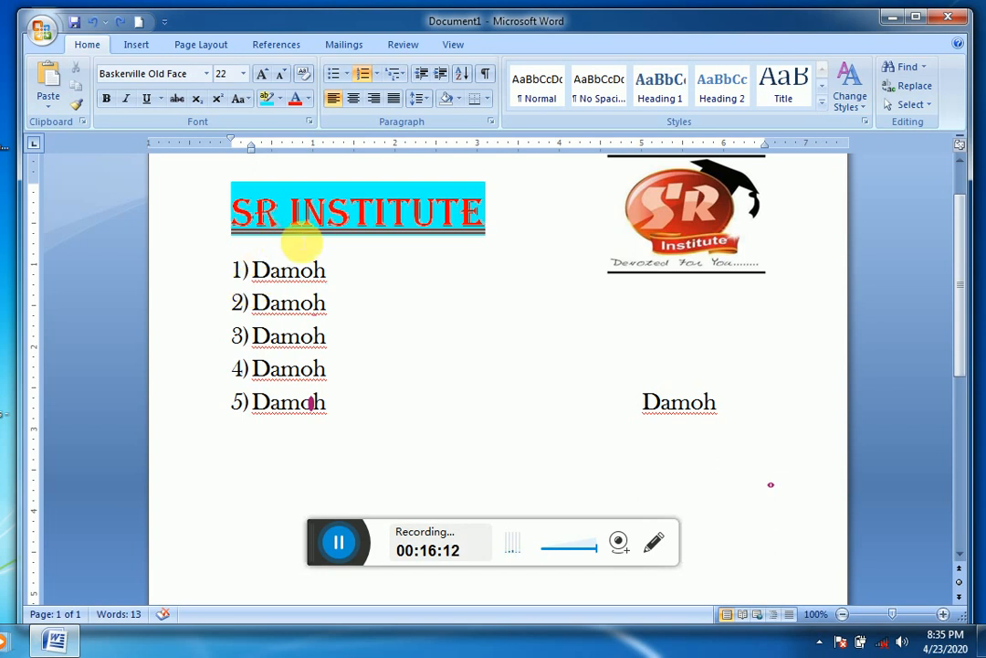
pyautogui.click(240, 269)
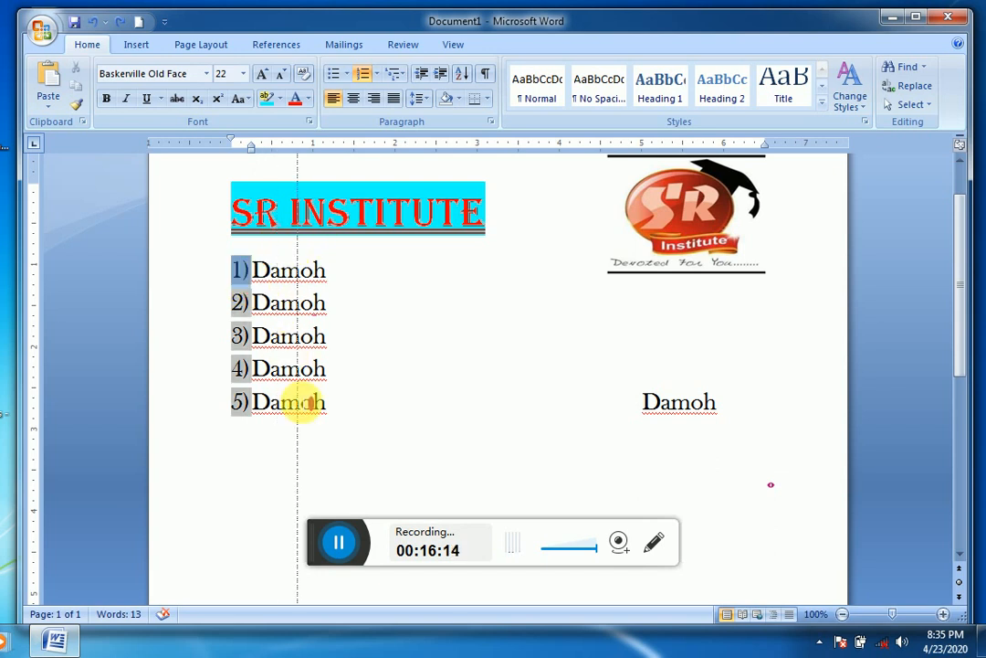
pyautogui.moveTo(297, 402); pyautogui.dragTo(261, 402)
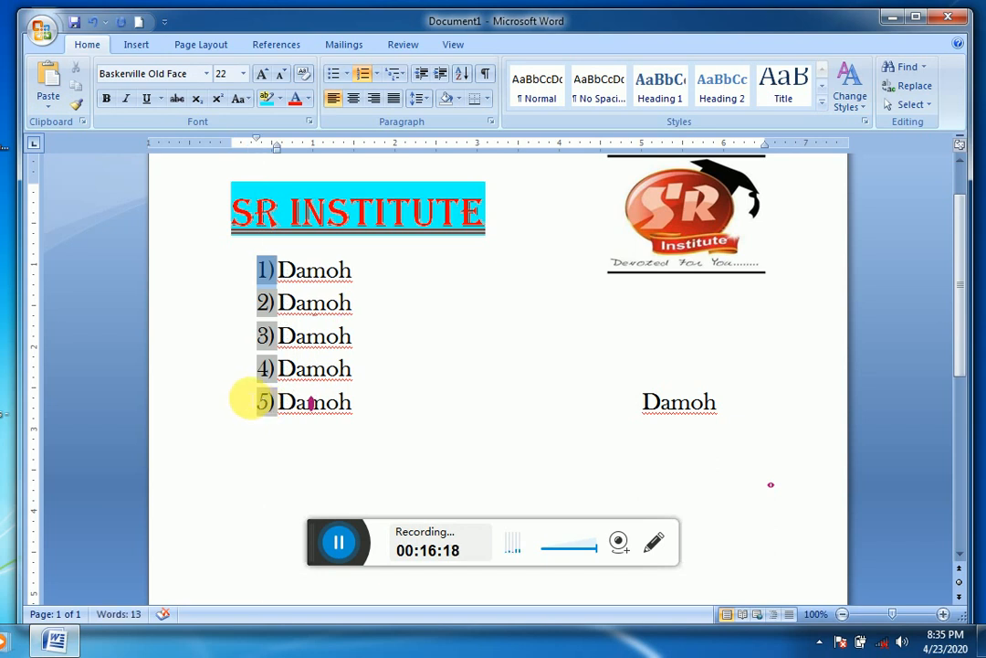
pyautogui.hotkey('ctrl', 'z')
pyautogui.click(261, 304)
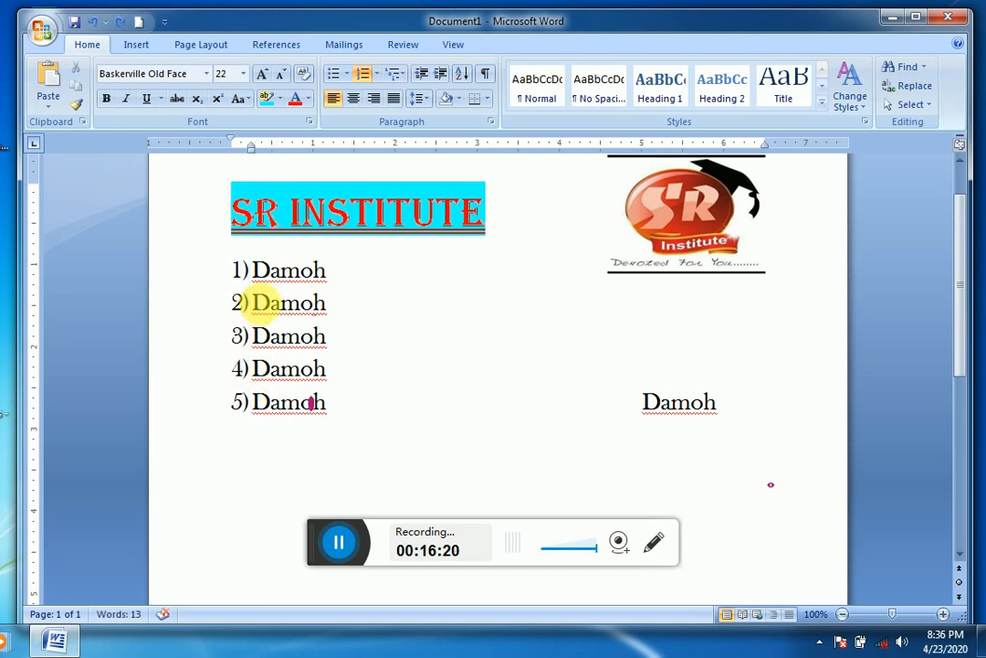
pyautogui.doubleClick(261, 304)
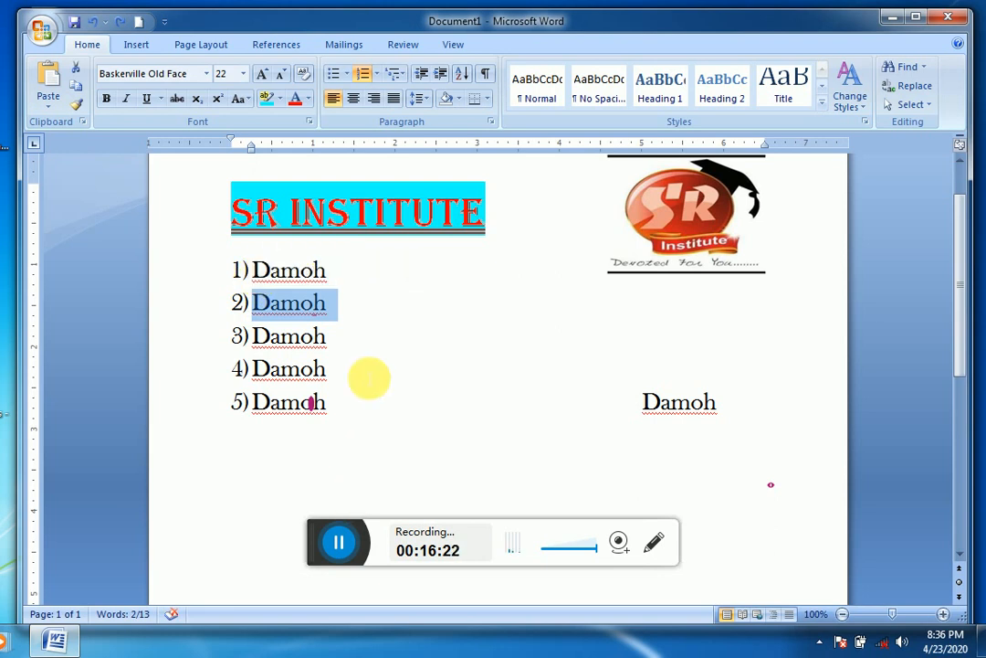
# Step: Set the line spacing of all five numbered Damoh lines to 1.5
pyautogui.moveTo(254, 271); pyautogui.dragTo(334, 401)
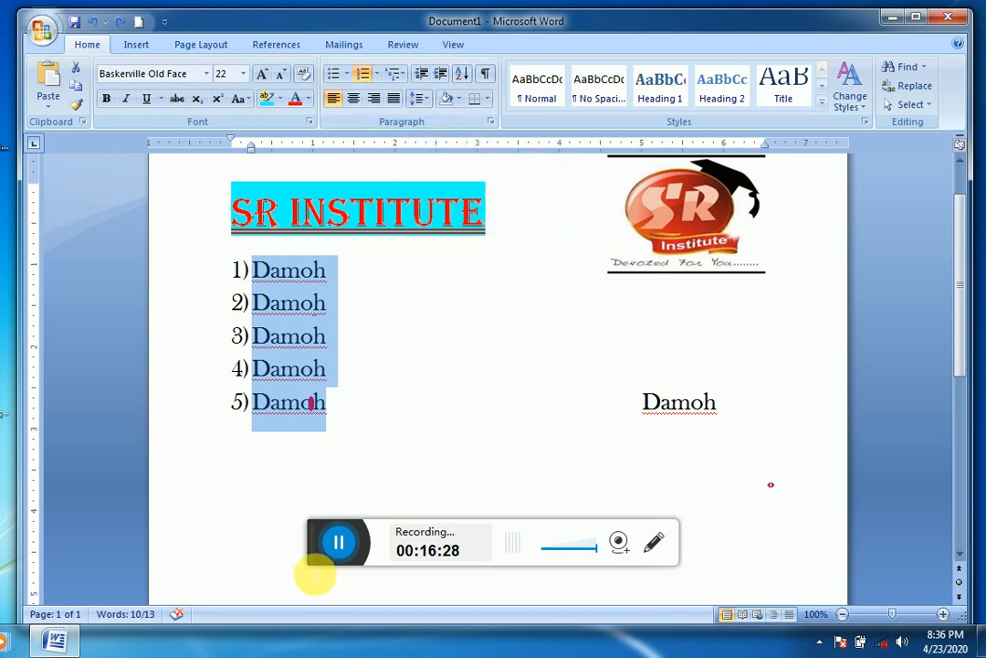
pyautogui.click(338, 548)
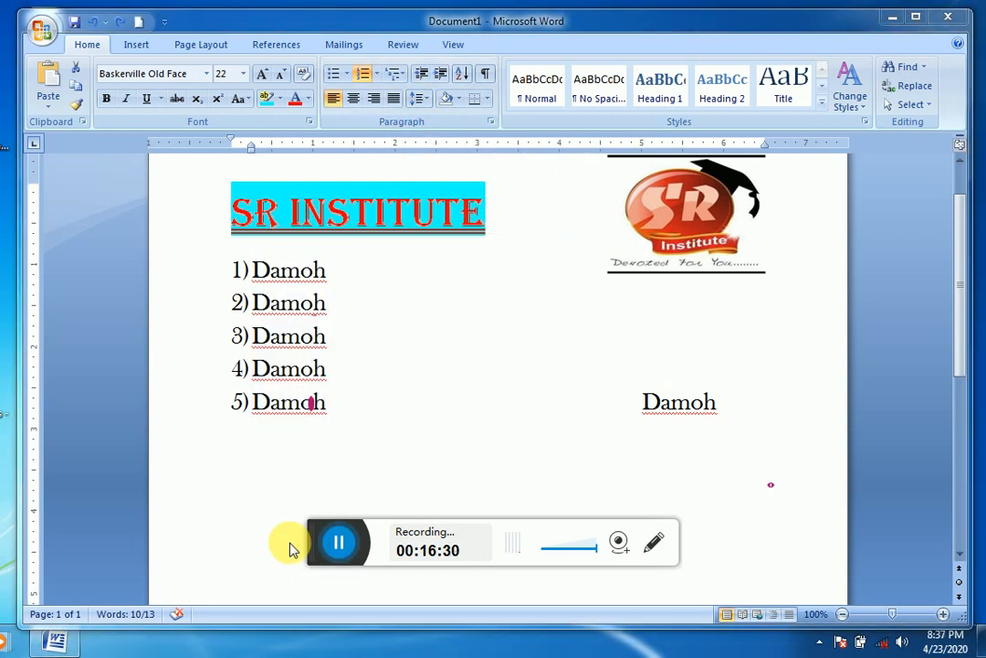
pyautogui.click(262, 275)
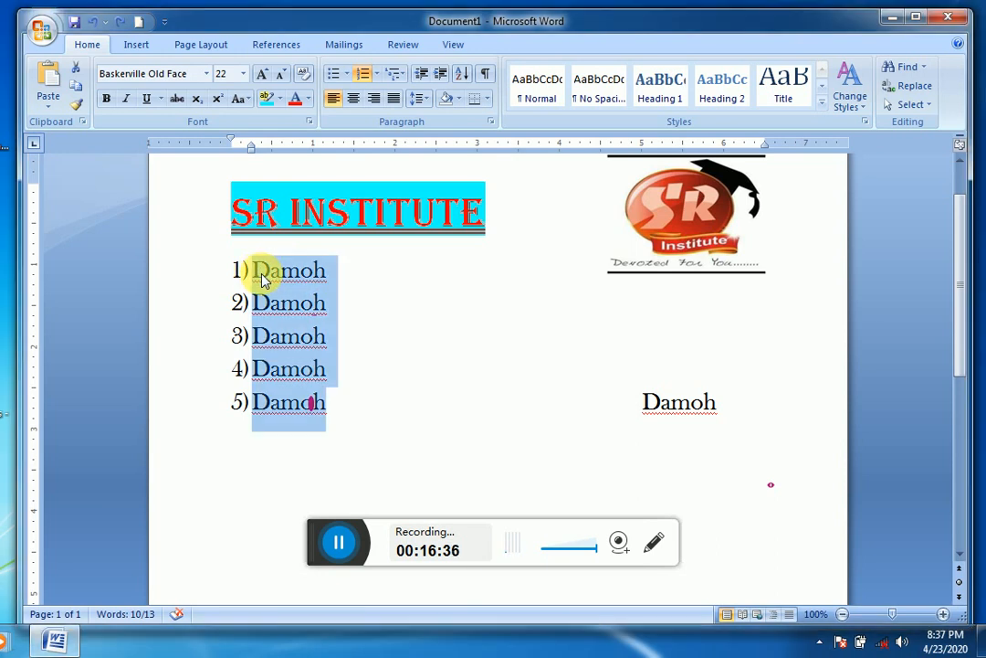
pyautogui.click(422, 98)
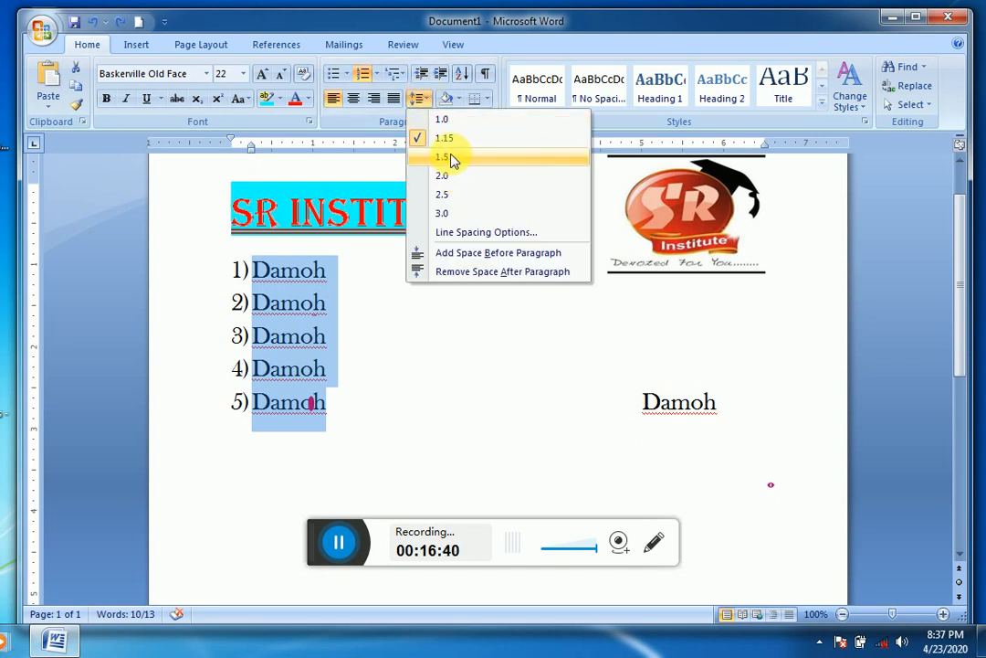
pyautogui.click(454, 160)
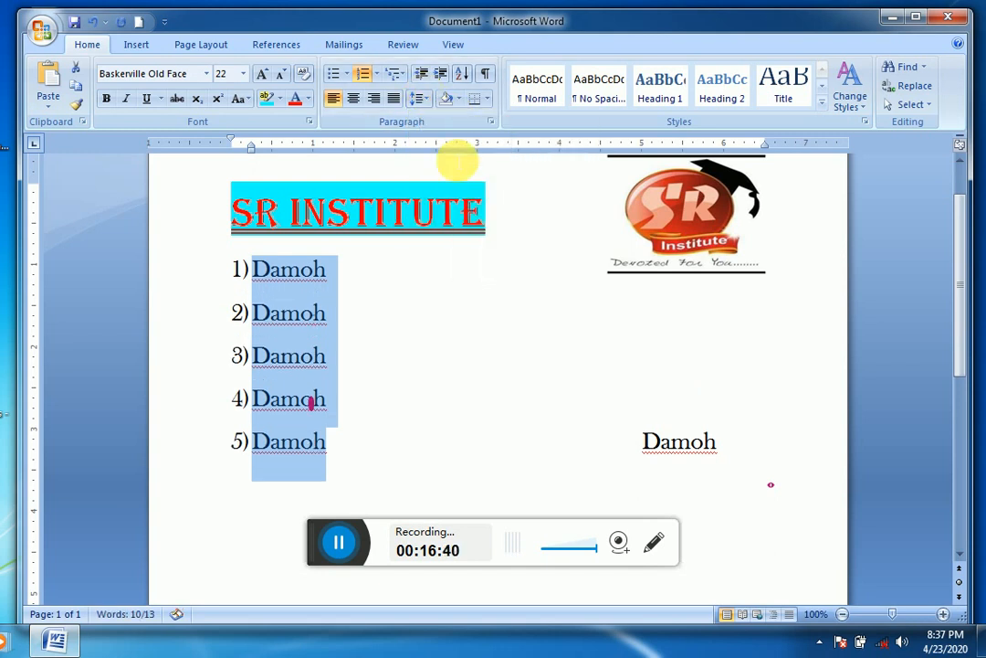
# Step: Look through the line spacing types in the paragraph settings, and leave them without applying a change
pyautogui.click(423, 97)
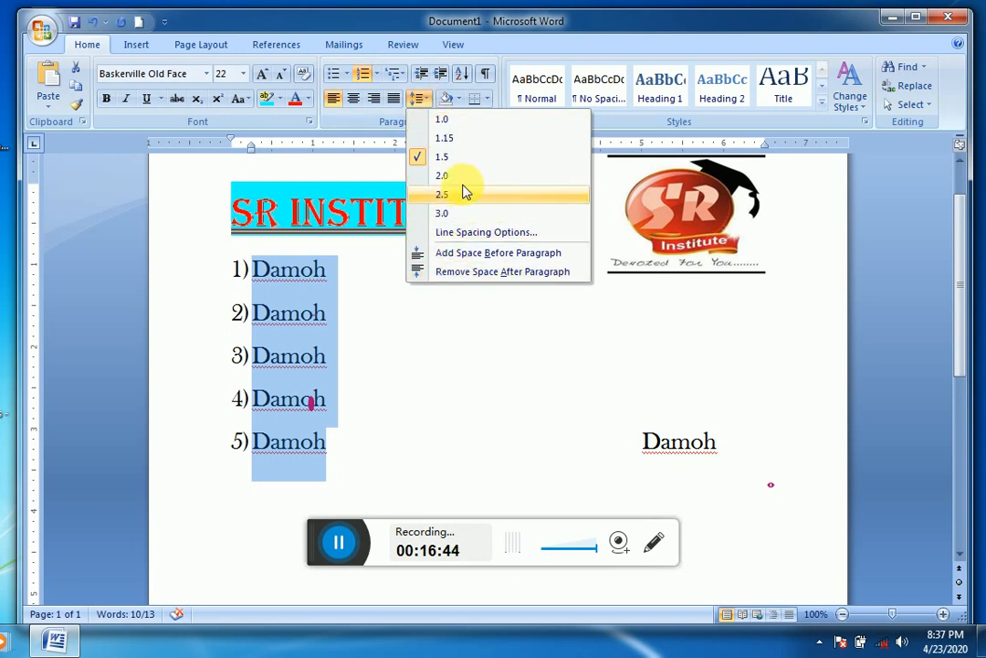
pyautogui.click(486, 232)
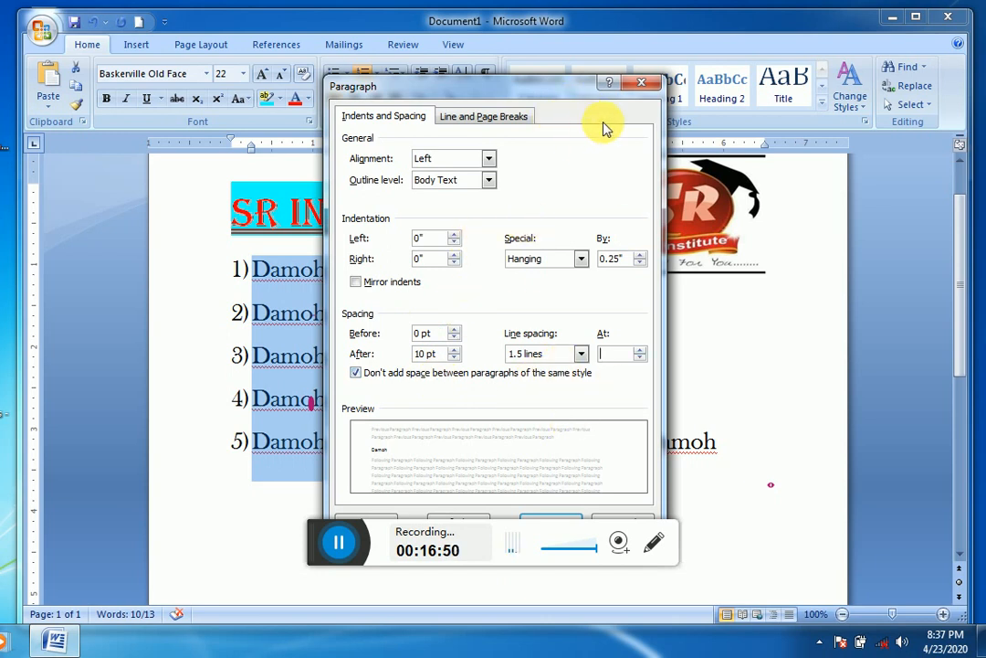
pyautogui.click(581, 354)
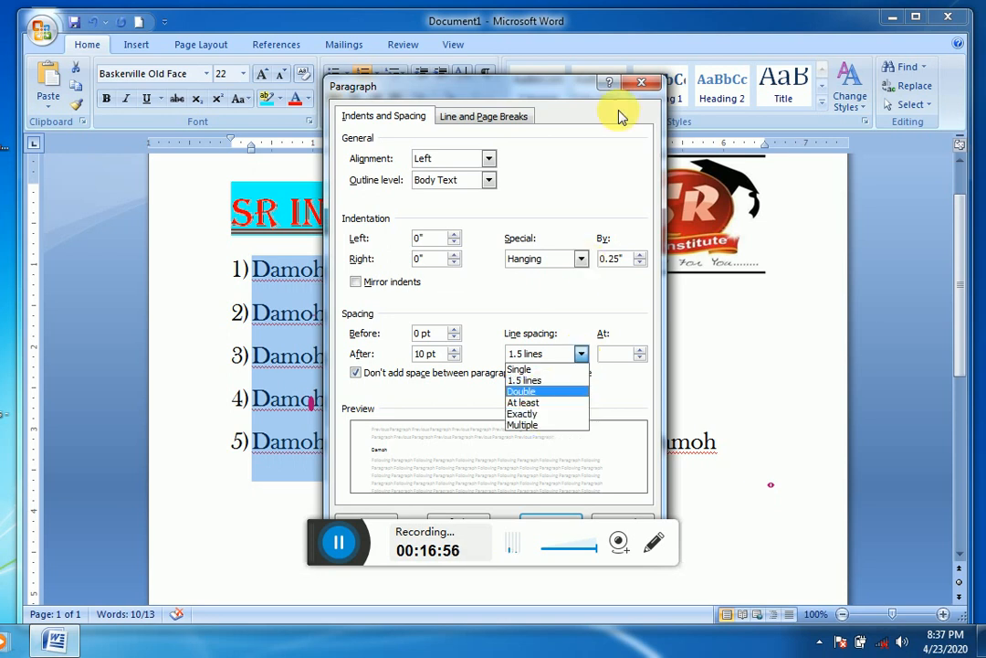
pyautogui.click(638, 86)
pyautogui.click(638, 86)
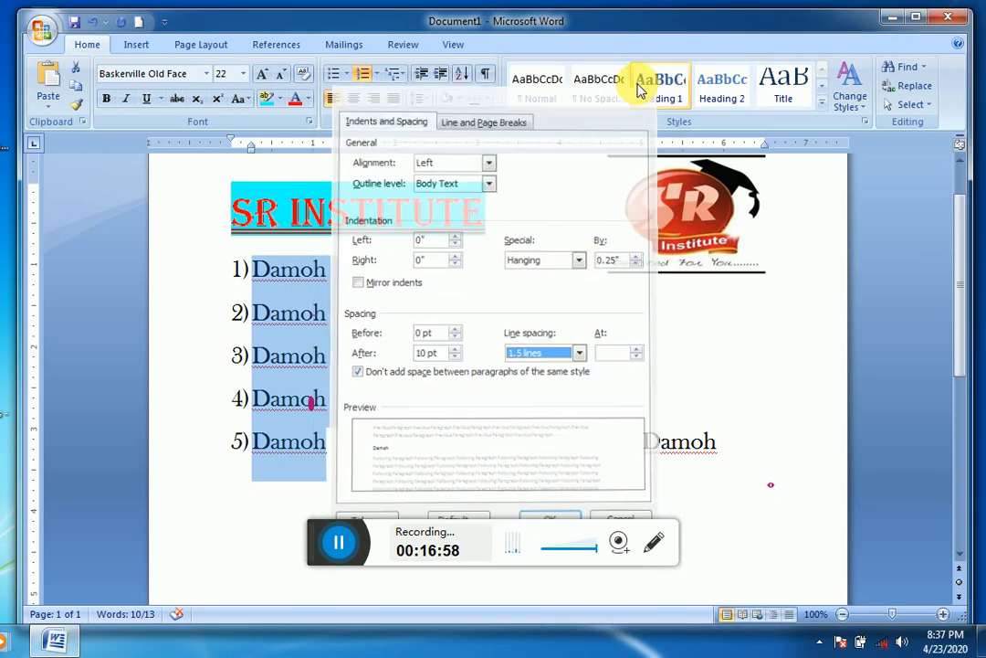
pyautogui.click(453, 325)
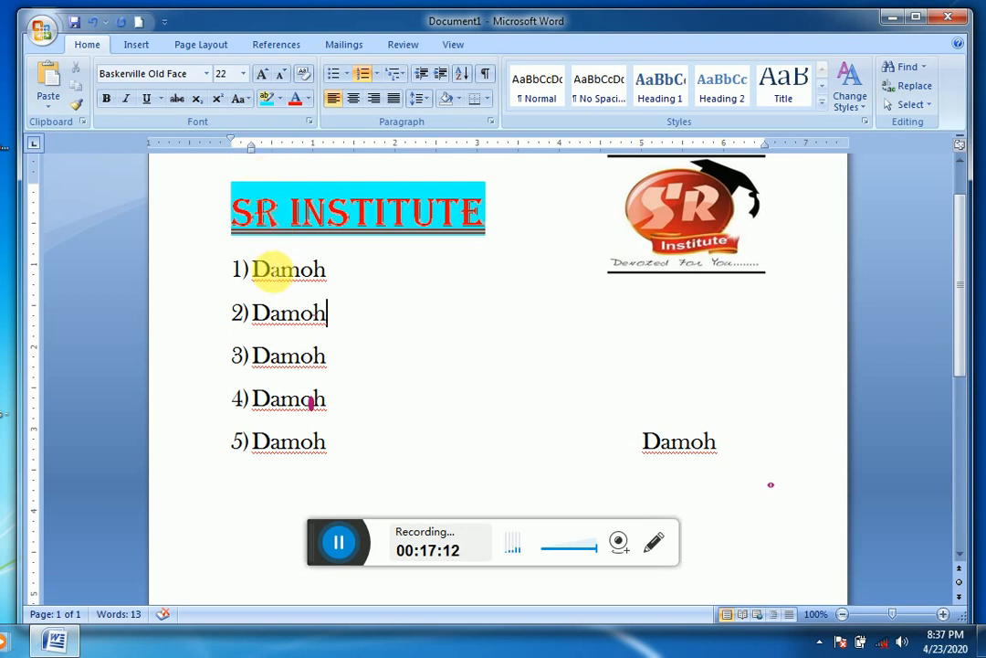
# Step: Increase the indent of the numbered Damoh list by five increments, starting from its first line
pyautogui.click(255, 271)
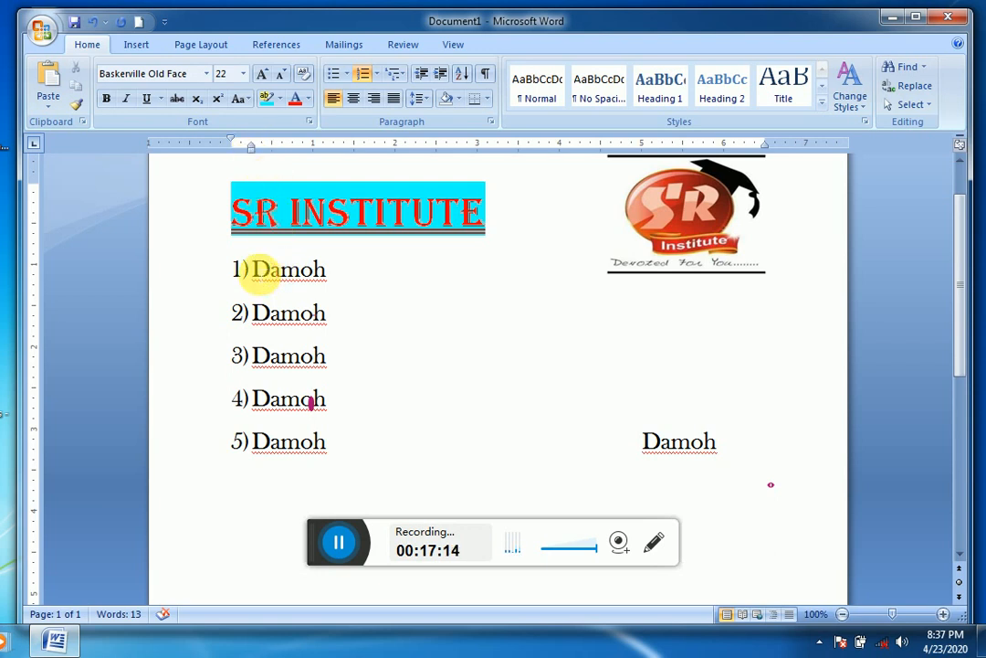
pyautogui.click(442, 78)
pyautogui.click(442, 79)
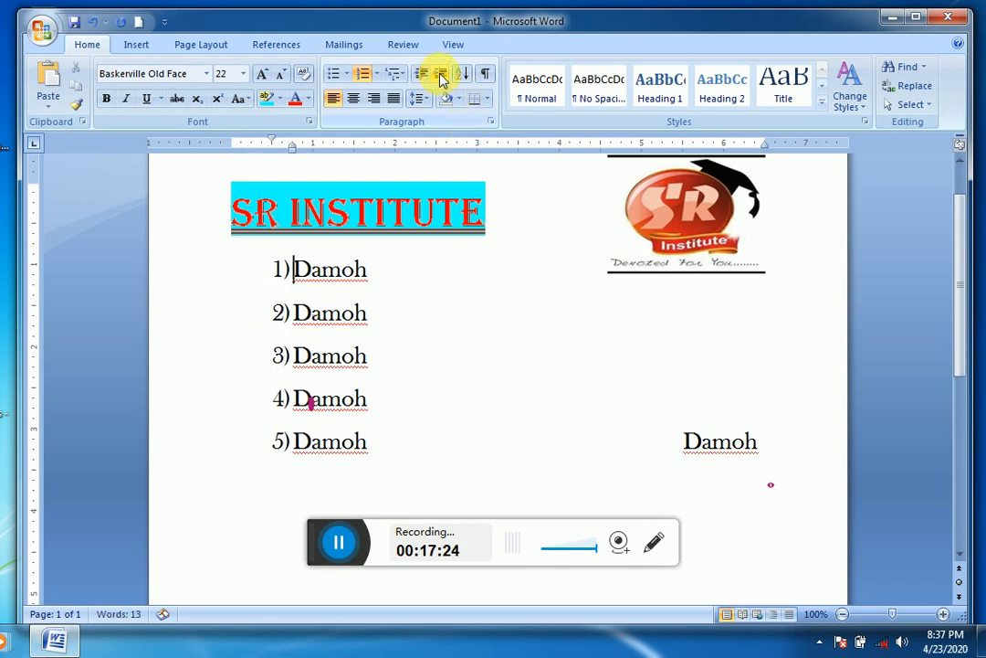
pyautogui.click(442, 79)
pyautogui.click(442, 79)
pyautogui.click(442, 79)
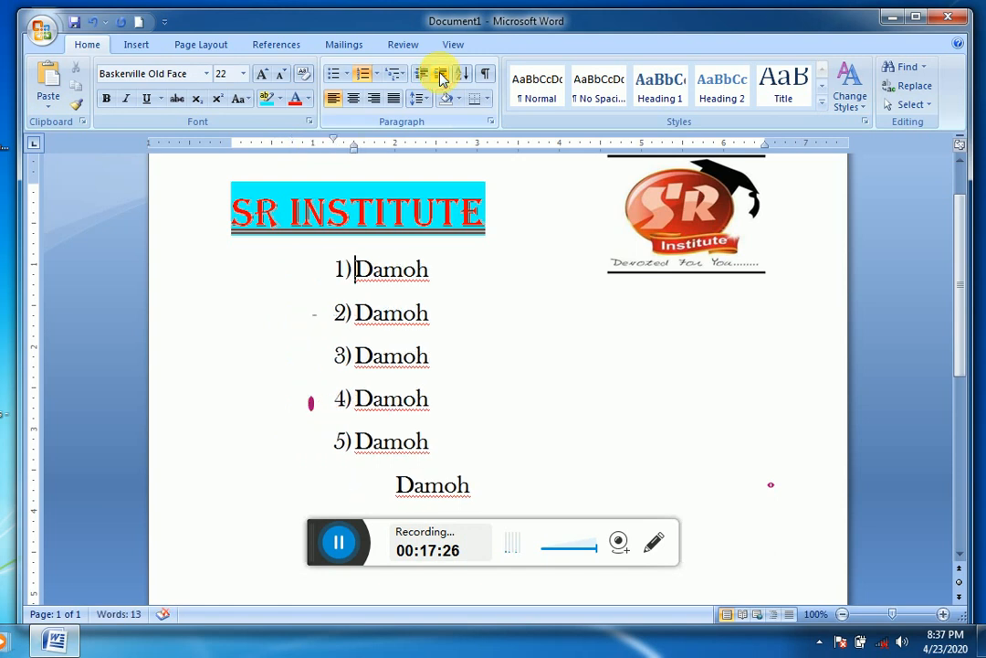
# Step: Add two list items reading Hhj and hghj below the first Damoh item
pyautogui.click(456, 270)
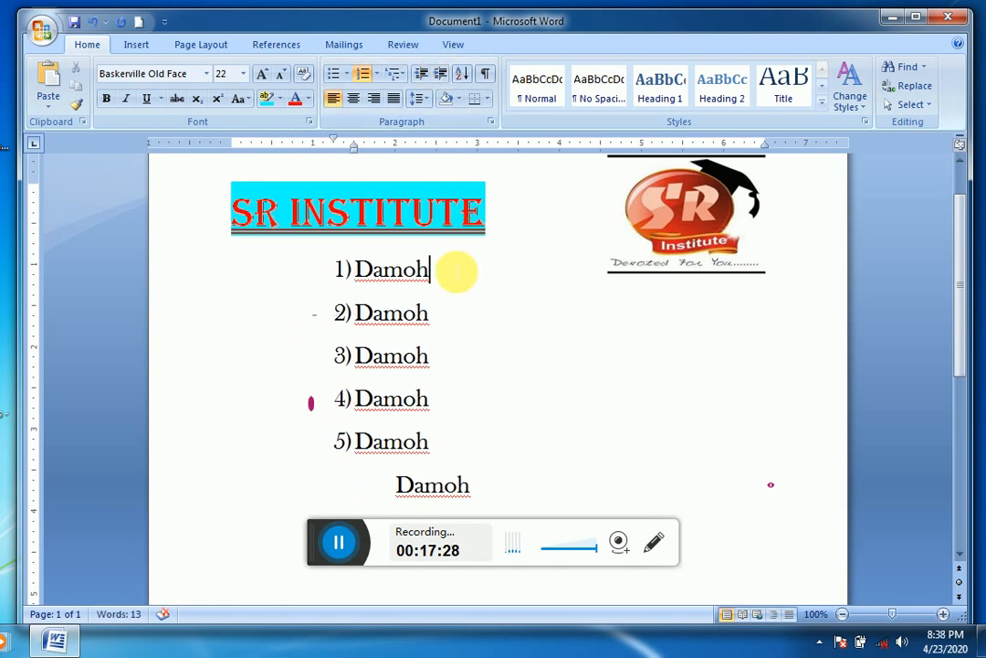
pyautogui.press('Return')
pyautogui.write('hhj')
pyautogui.press('Return')
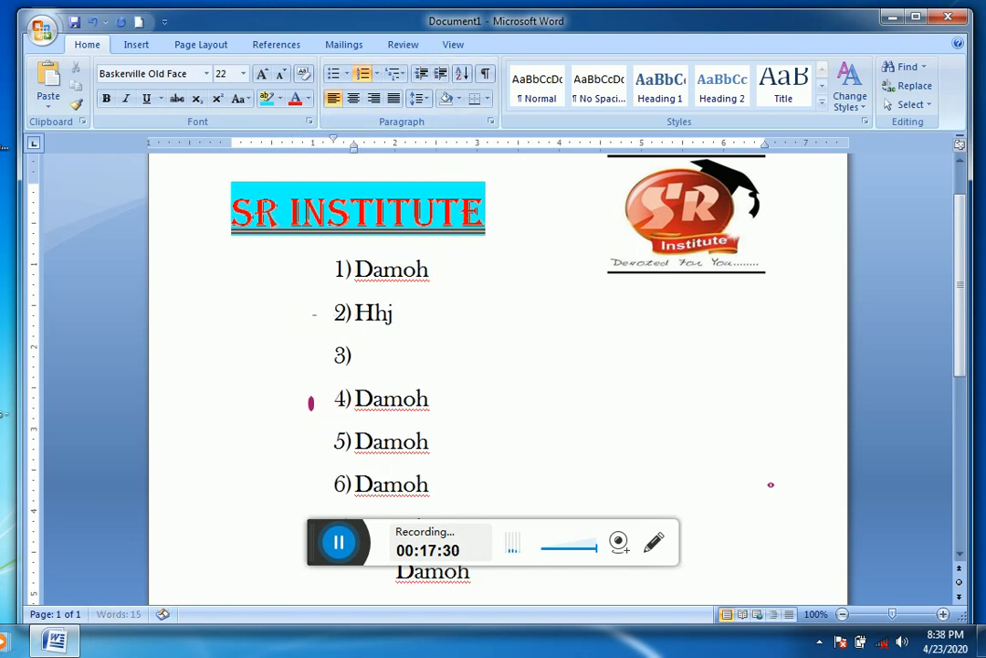
pyautogui.write('hghj')
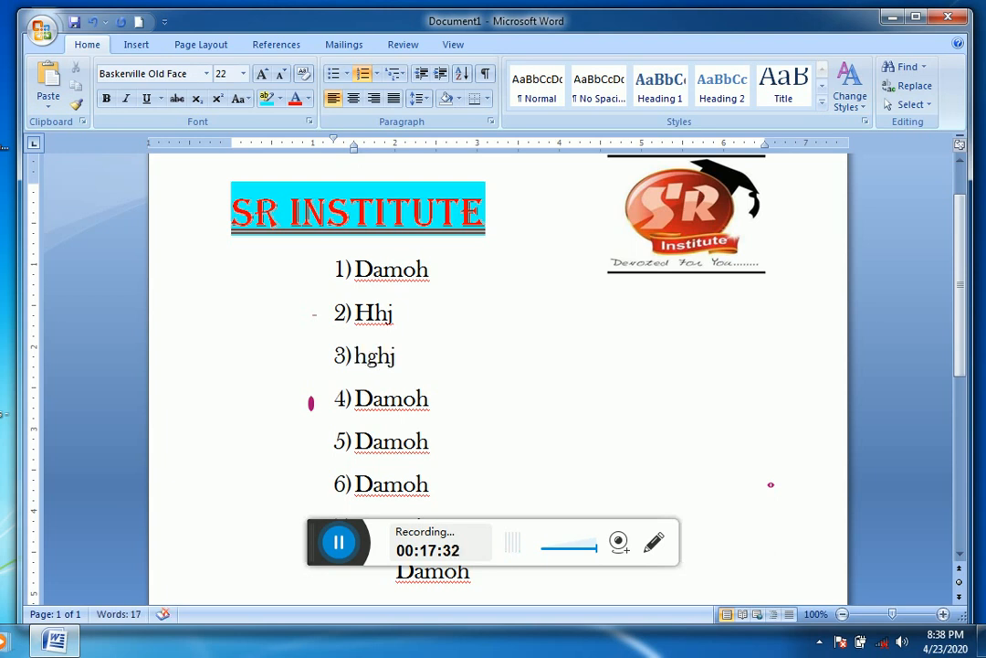
# Step: Undo the two list items added below the first Damoh line
pyautogui.hotkey('ctrl', 'z')
pyautogui.hotkey('ctrl', 'z')
pyautogui.hotkey('ctrl', 'z')
pyautogui.hotkey('ctrl', 'z')
pyautogui.hotkey('ctrl', 'z')
pyautogui.hotkey('ctrl', 'z')
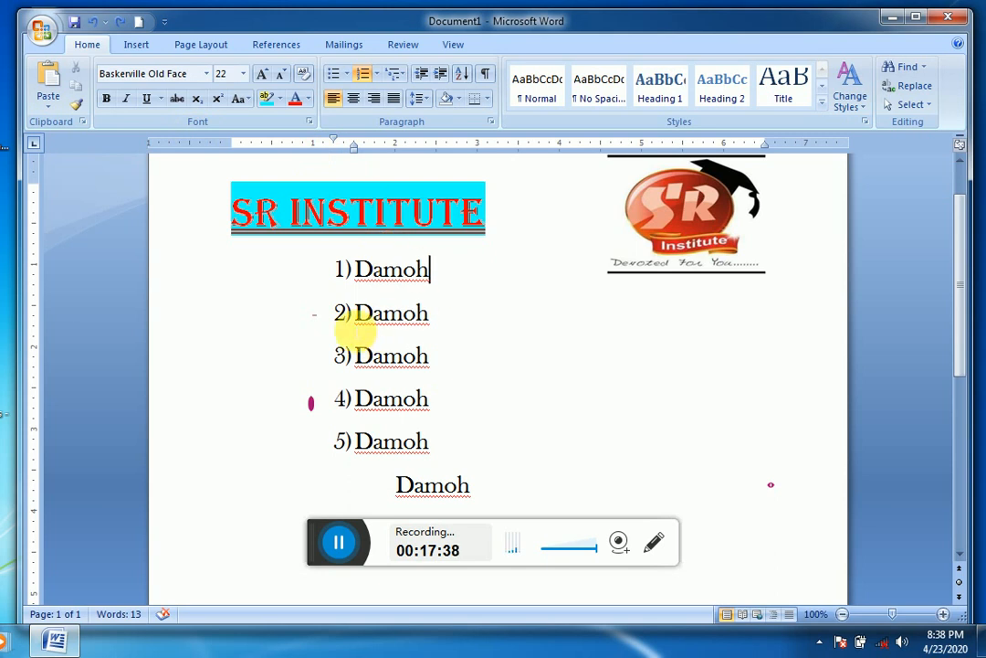
# Step: Try to increase and decrease the indent of the second Damoh item
pyautogui.click(342, 313)
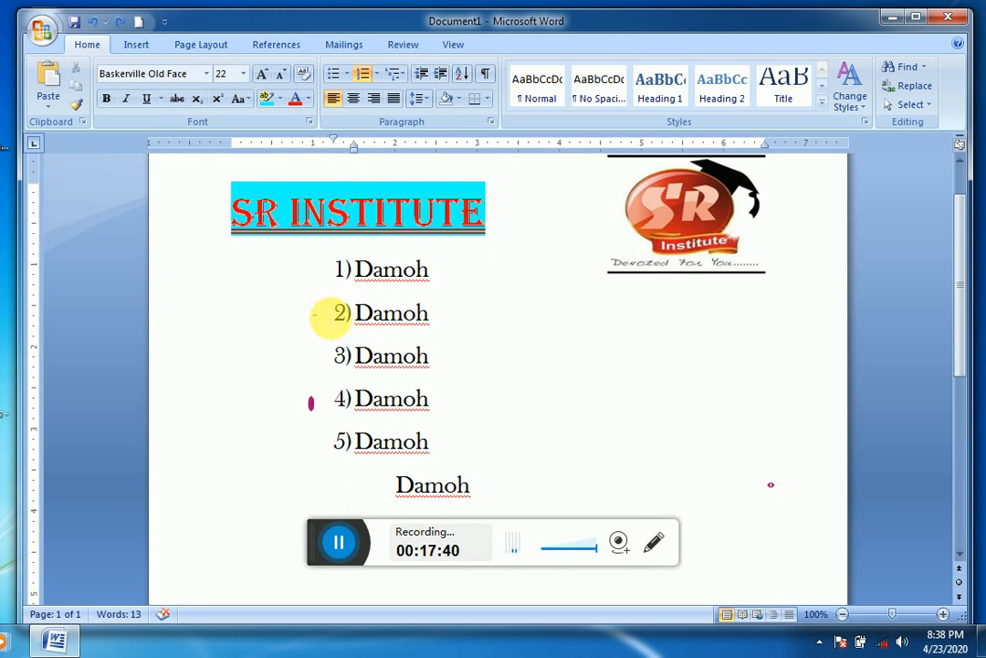
pyautogui.click(331, 315)
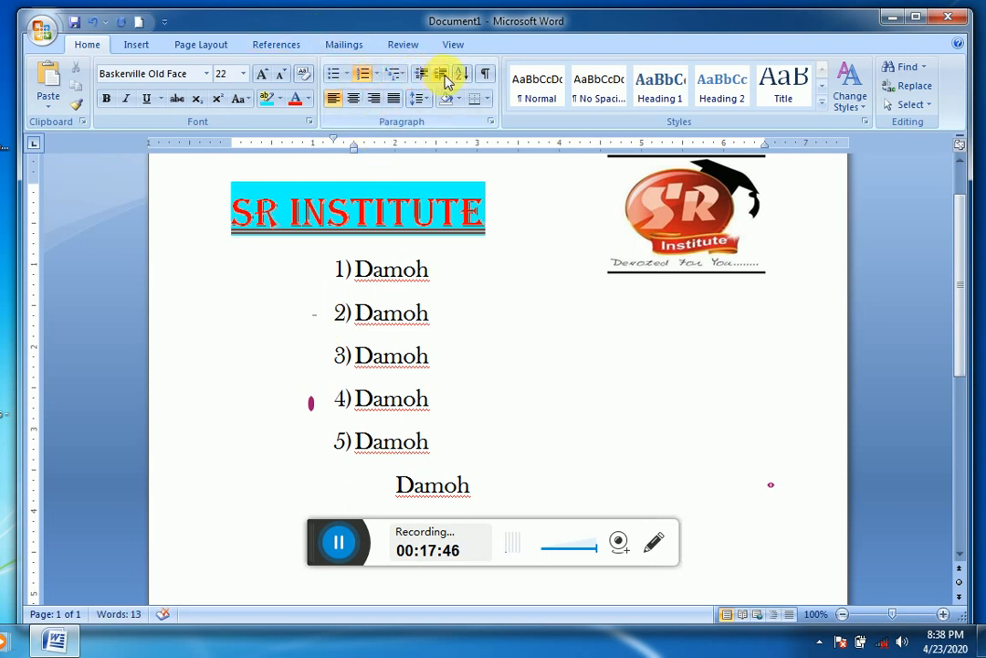
pyautogui.click(440, 79)
pyautogui.click(423, 73)
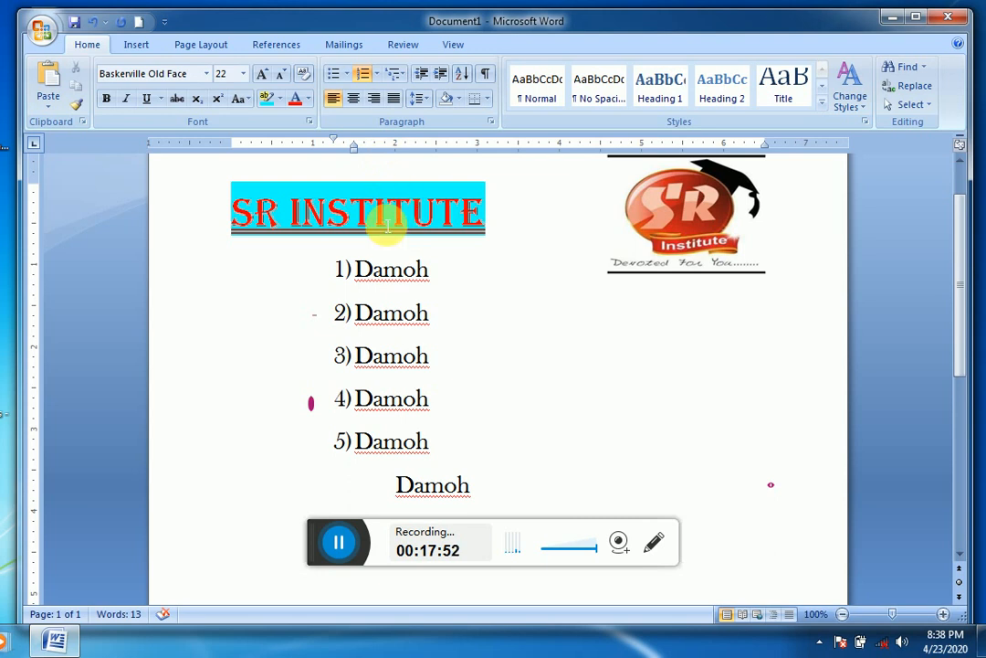
# Step: Decrease the numbered Damoh list's indent until its numbers align with the page's left margin
pyautogui.click(344, 268)
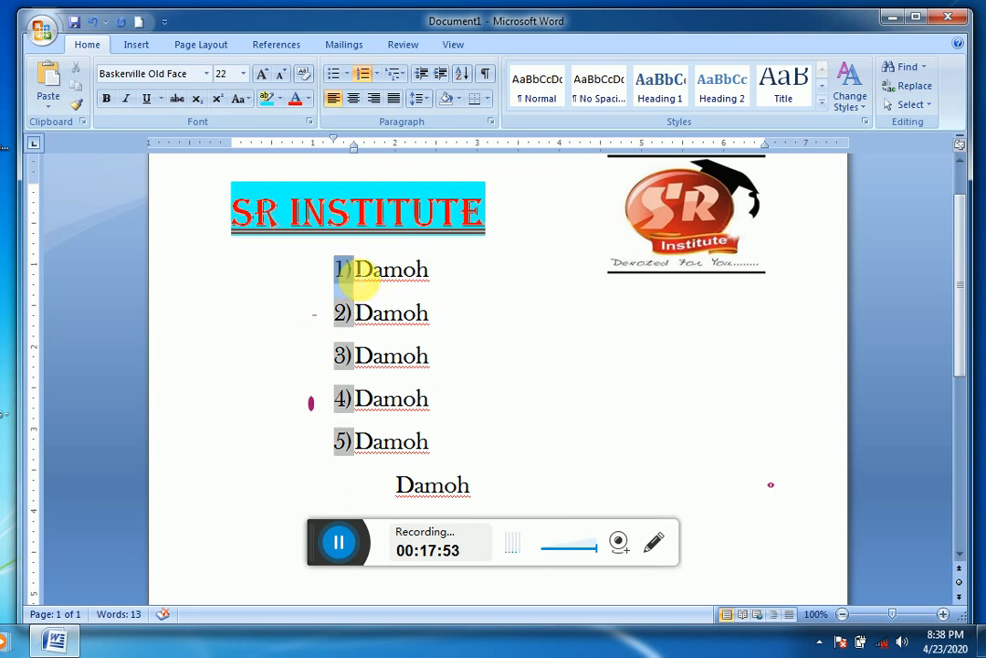
pyautogui.click(423, 72)
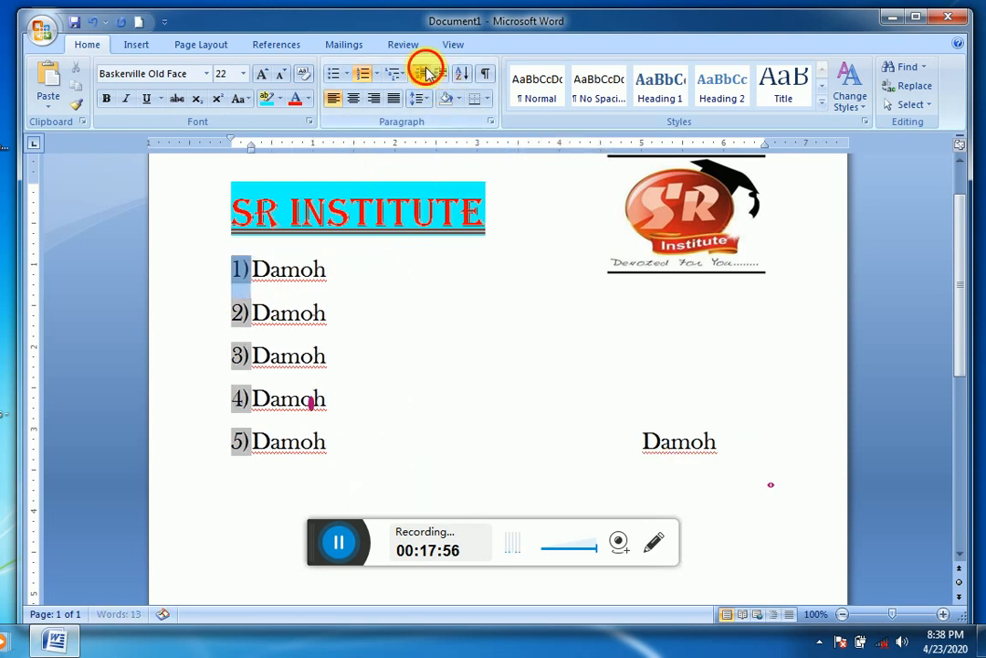
pyautogui.click(282, 308)
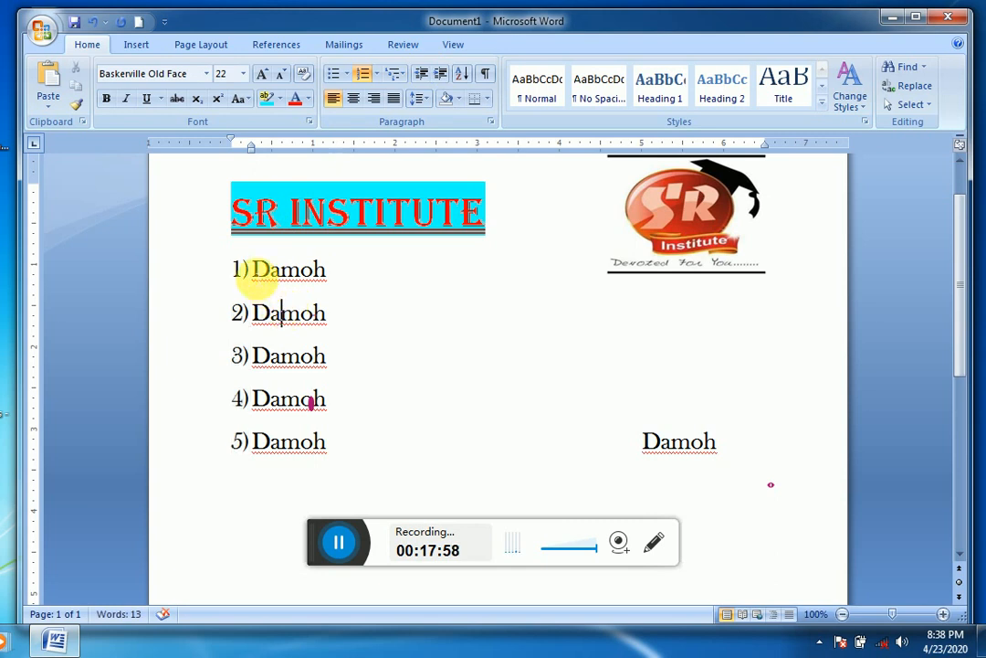
# Step: Try increasing the Damoh list's indent by one increment from its first item, and decrease it back
pyautogui.click(251, 271)
pyautogui.click(268, 272)
pyautogui.click(253, 272)
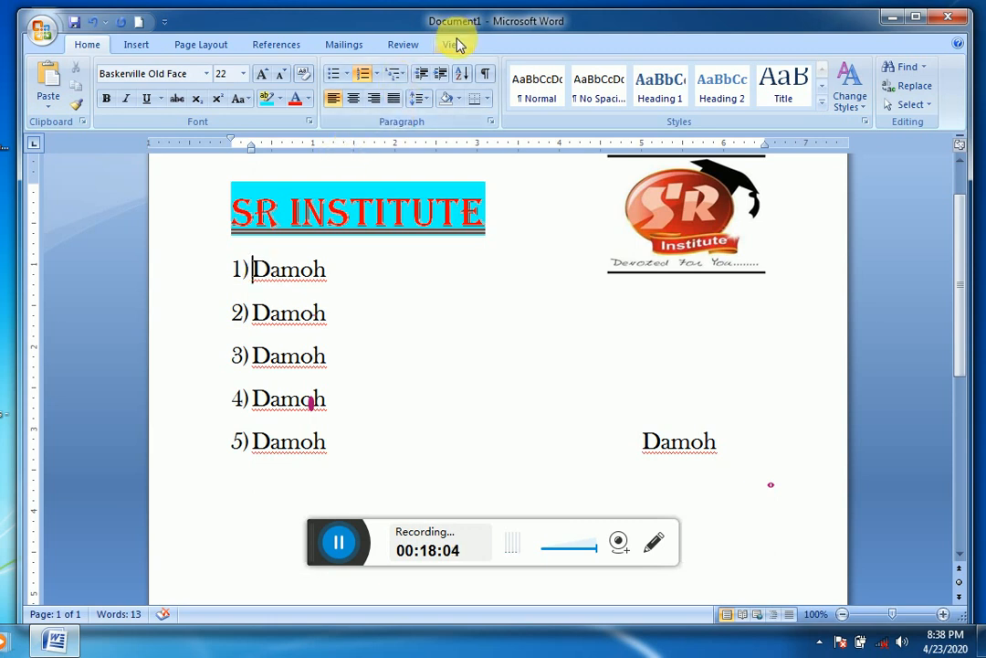
pyautogui.click(442, 75)
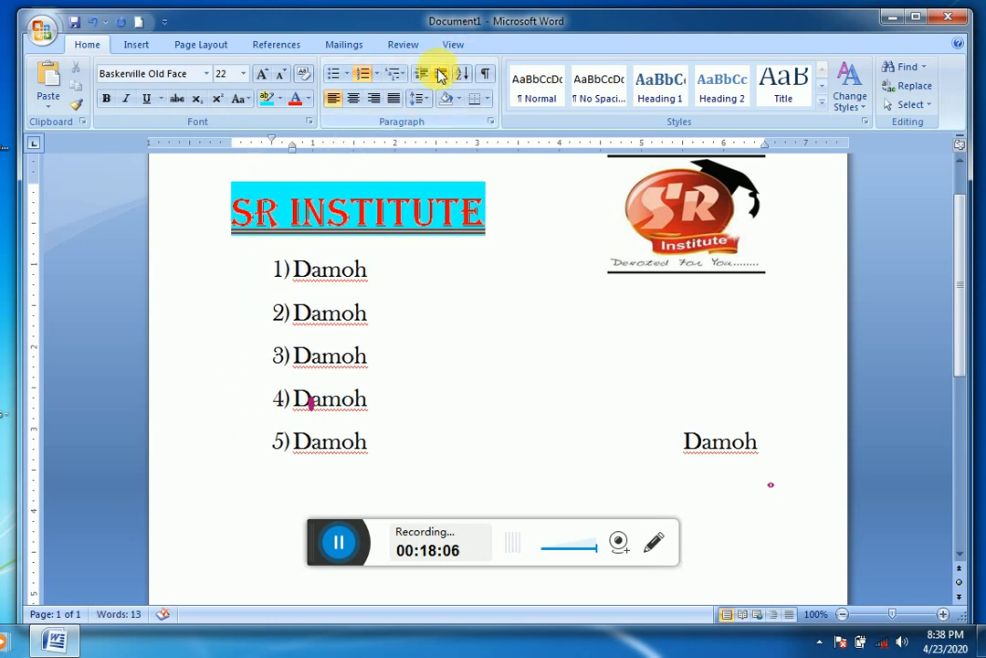
pyautogui.click(419, 74)
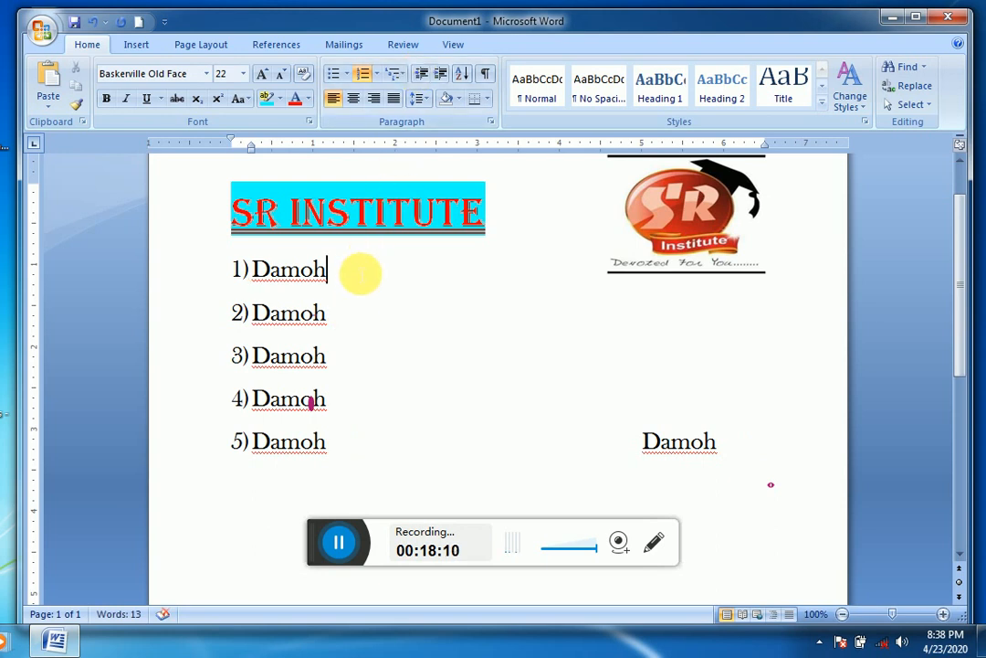
# Step: Insert an empty list item below the first Damoh line and remove its number
pyautogui.press('Return')
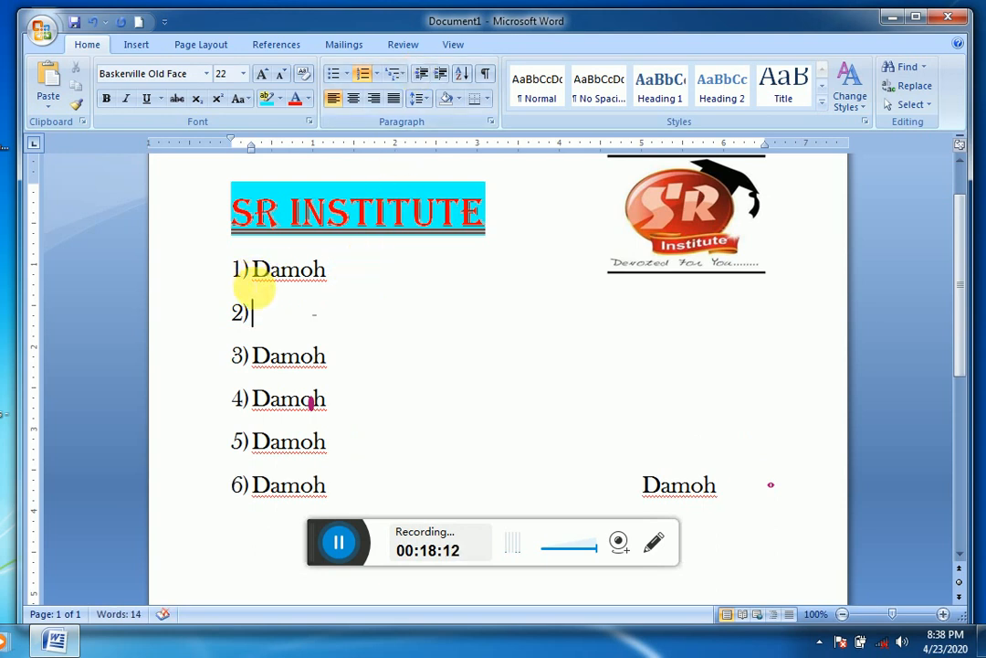
pyautogui.hotkey('ctrl', 'z')
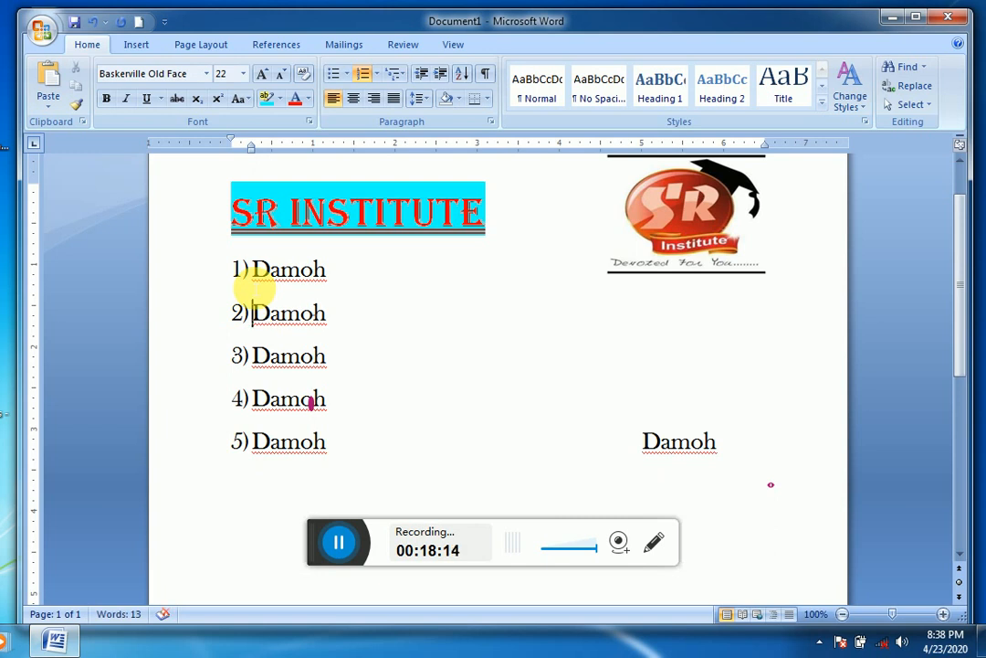
pyautogui.press('Return')
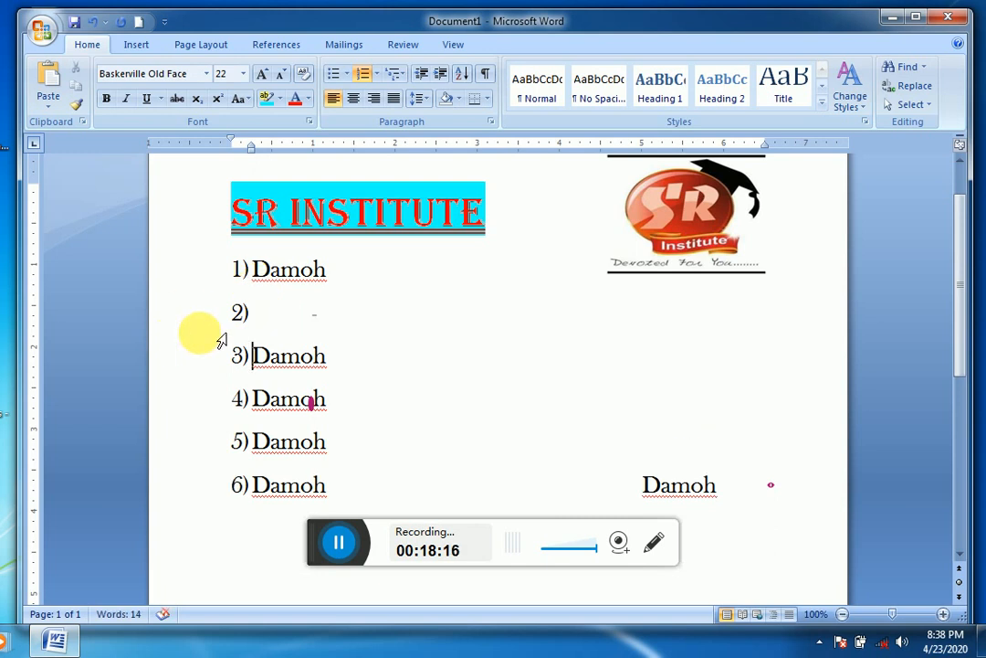
pyautogui.click(240, 312)
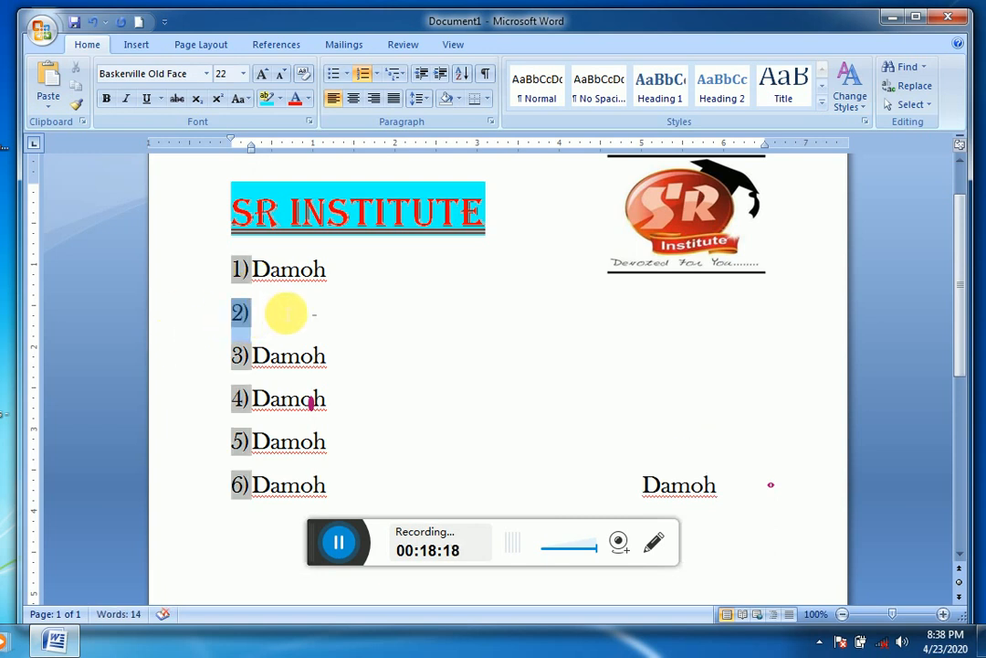
pyautogui.doubleClick(270, 274)
pyautogui.click(264, 312)
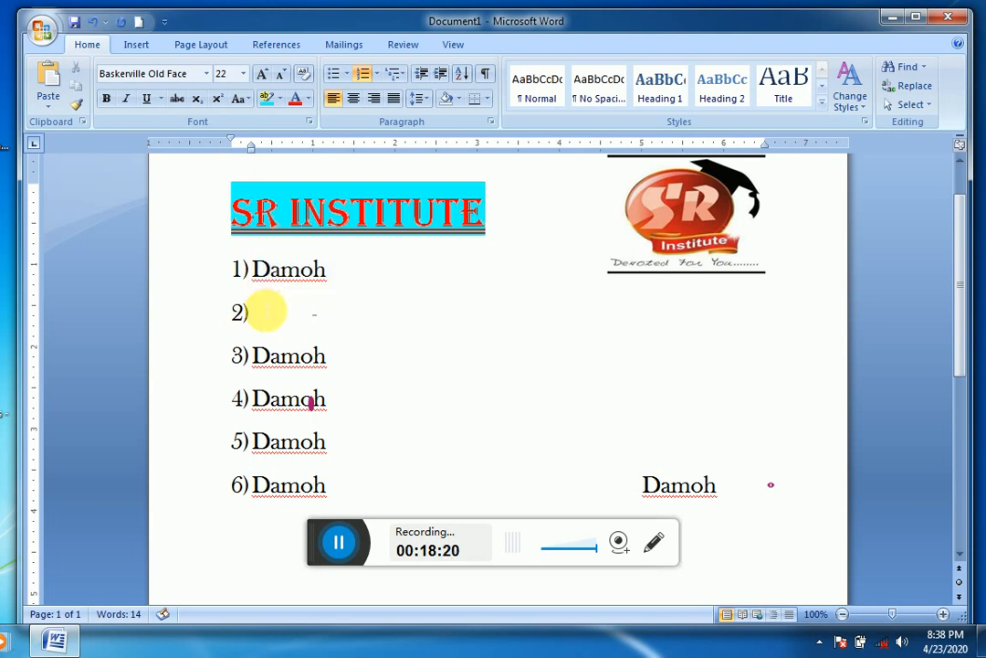
pyautogui.press('BackSpace')
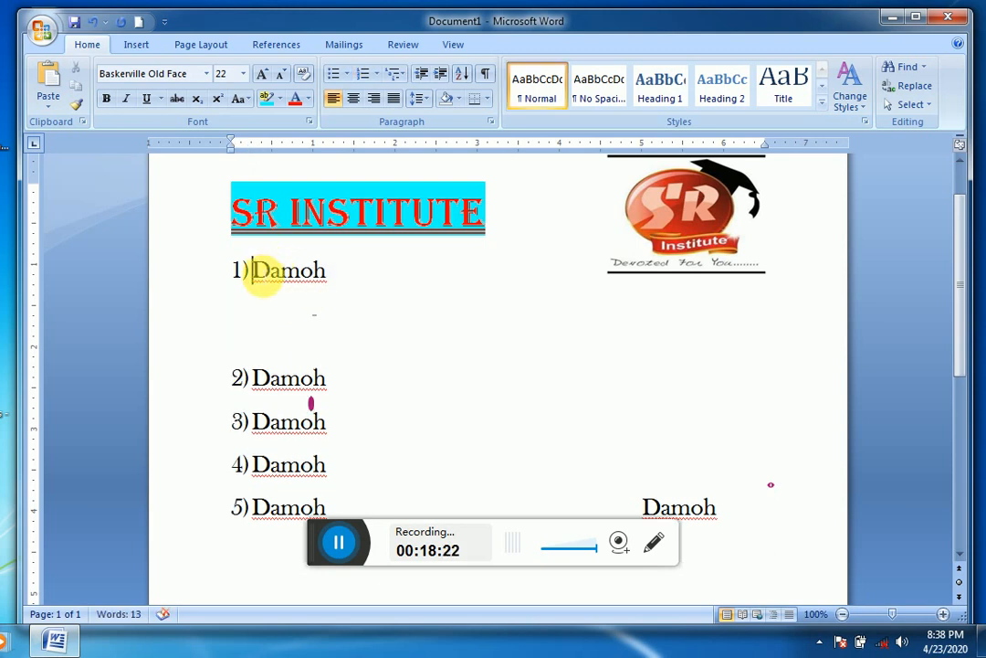
# Step: Try increasing the list's indent by two increments from the first Damoh line, and decrease it back to the margin
pyautogui.click(437, 78)
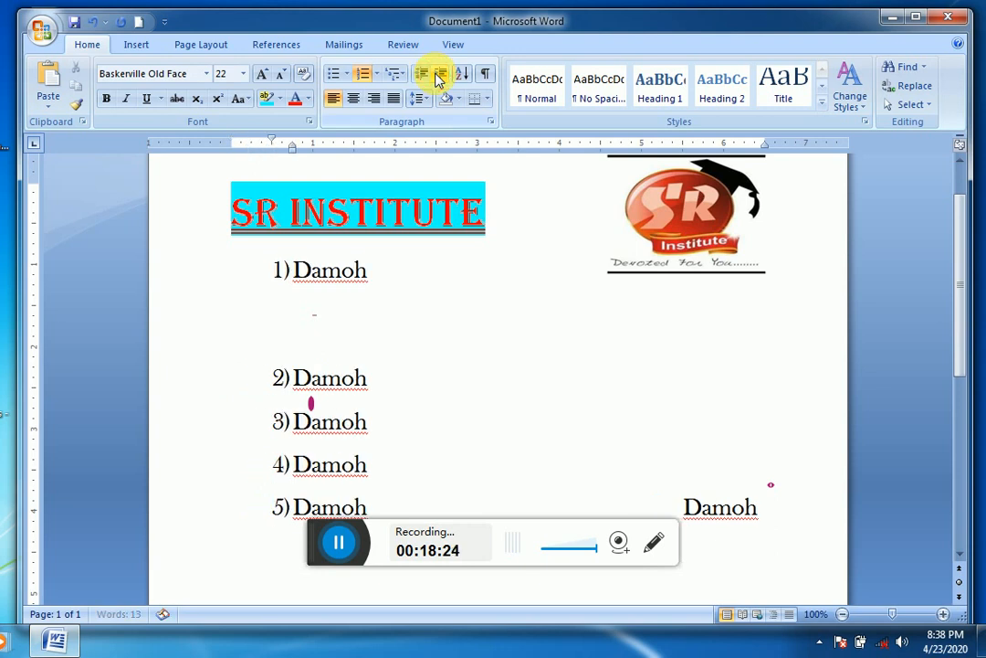
pyautogui.click(437, 77)
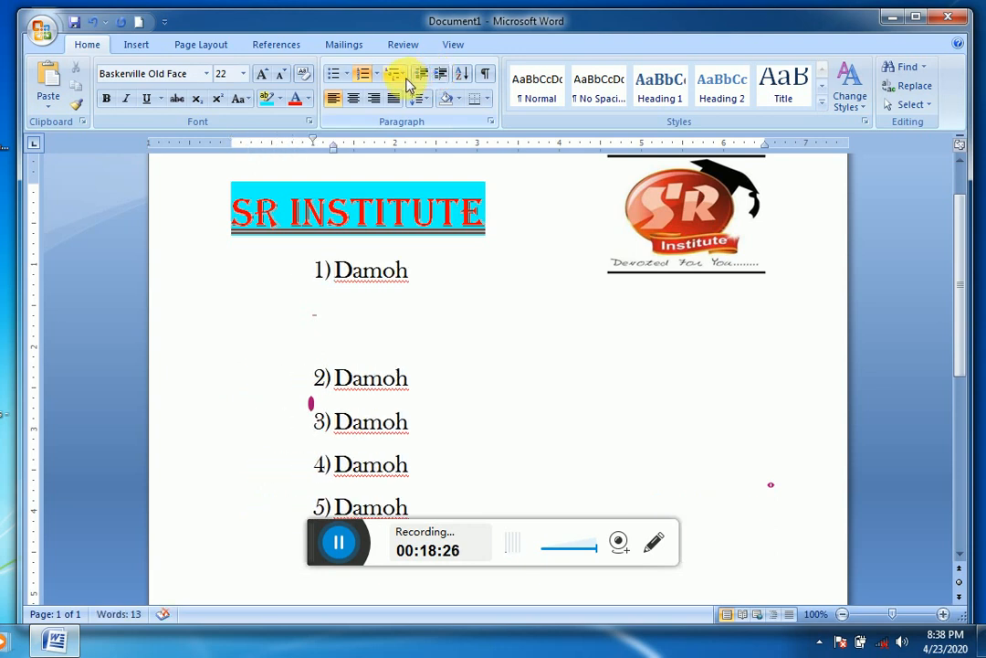
pyautogui.click(416, 77)
pyautogui.click(416, 81)
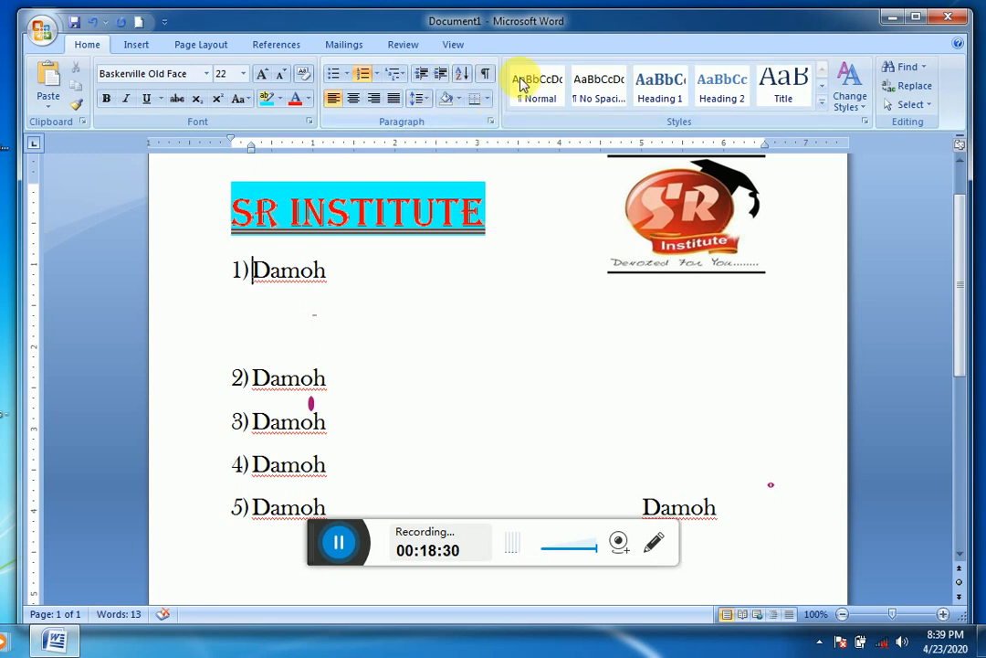
# Step: Undo the indent changes and the empty line inserted below the first Damoh item
pyautogui.click(484, 174)
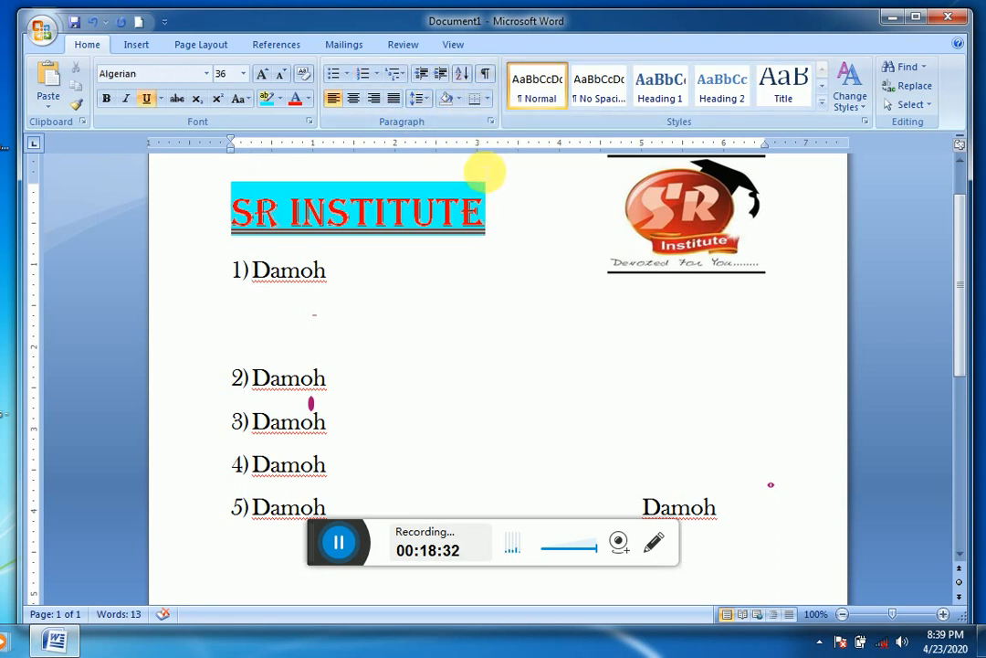
pyautogui.hotkey('ctrl', 'z')
pyautogui.hotkey('ctrl', 'z')
pyautogui.hotkey('ctrl', 'z')
pyautogui.hotkey('ctrl', 'z')
pyautogui.hotkey('ctrl', 'z')
pyautogui.hotkey('ctrl', 'z')
pyautogui.hotkey('ctrl', 'z')
pyautogui.hotkey('ctrl', 'z')
pyautogui.hotkey('ctrl', 'z')
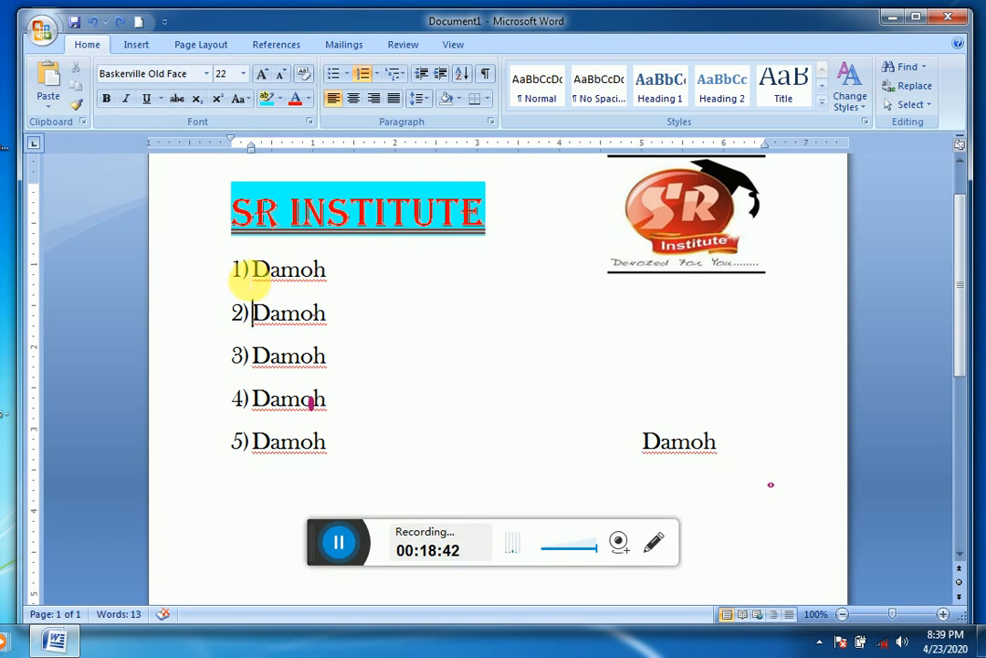
# Step: Shift the whole numbered Damoh list inward from the margin by about 0.2 inch using its numbers
pyautogui.click(243, 274)
pyautogui.click(337, 295)
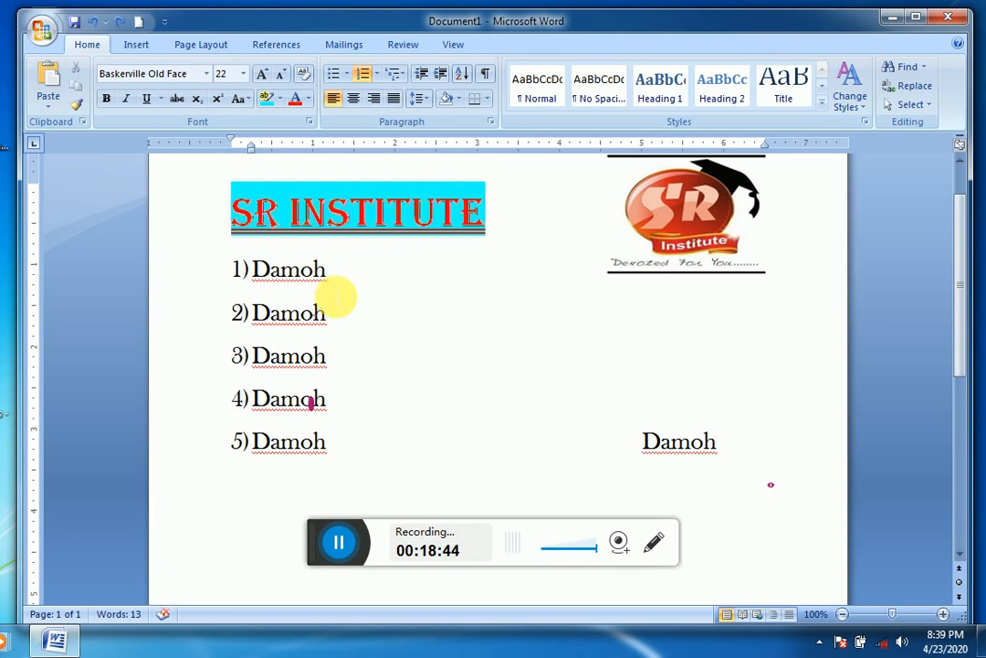
pyautogui.moveTo(244, 277)
pyautogui.mouseDown()
pyautogui.moveTo(285, 336)
pyautogui.moveTo(297, 392)
pyautogui.moveTo(254, 388)
pyautogui.mouseUp()
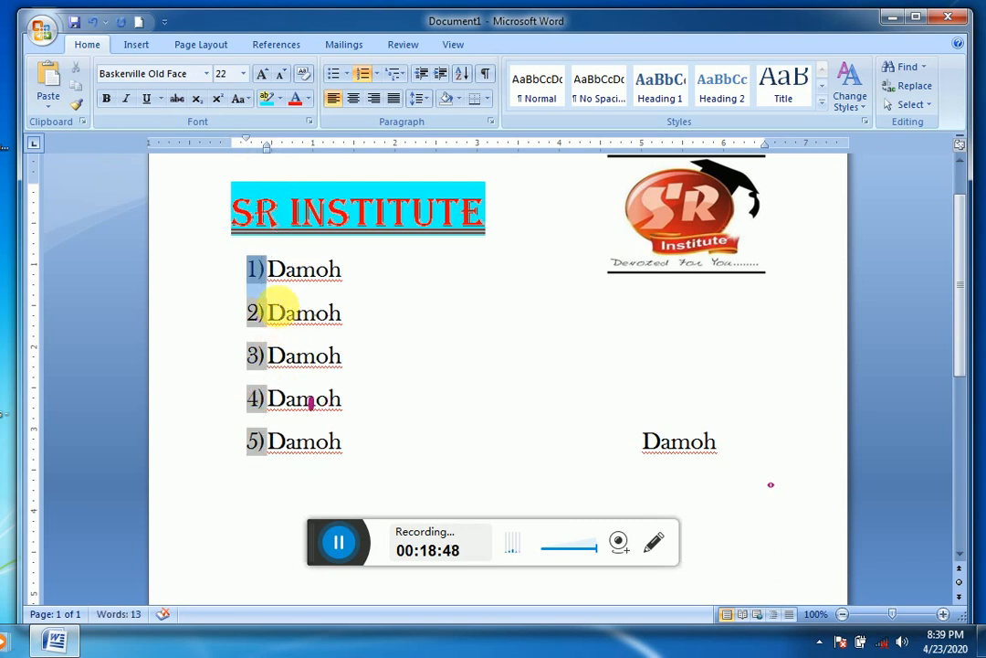
# Step: Review the Sort Text type options for the five selected Damoh items and close the dialog without sorting
pyautogui.moveTo(272, 275); pyautogui.dragTo(323, 414)
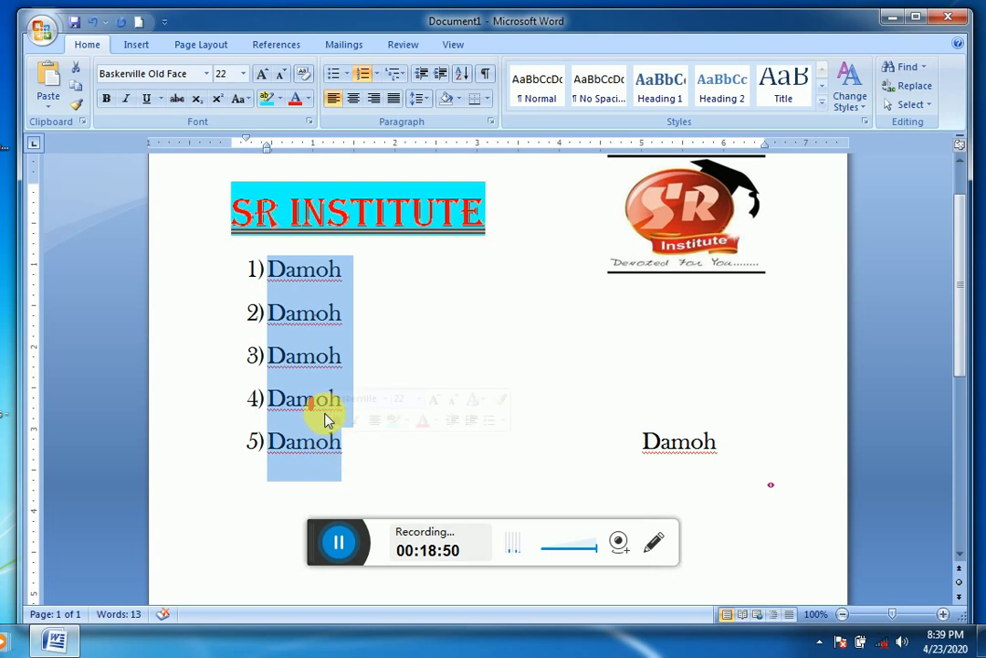
pyautogui.click(463, 73)
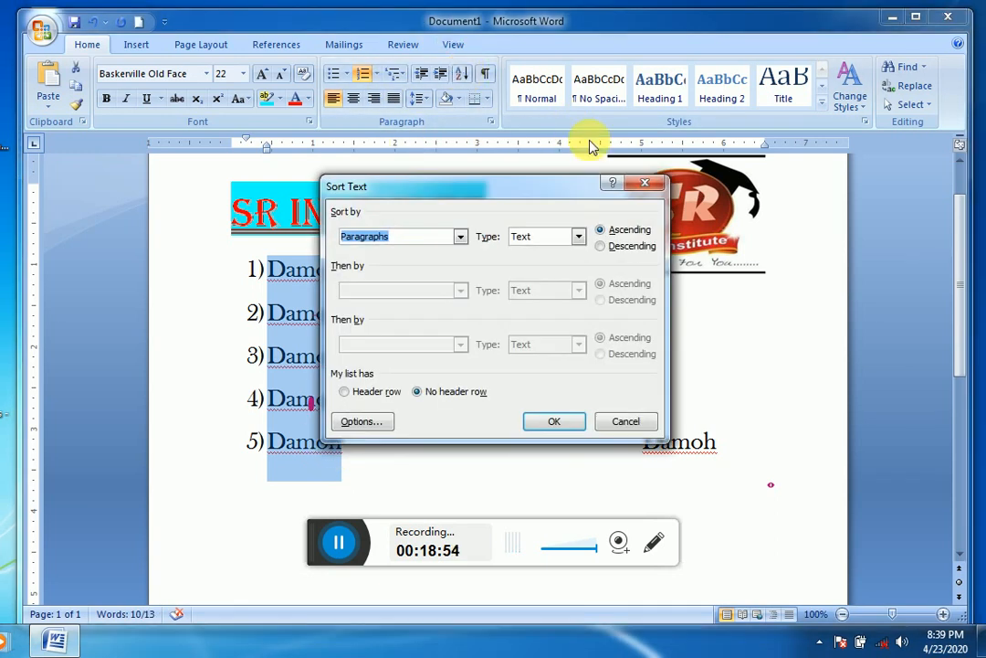
pyautogui.click(579, 237)
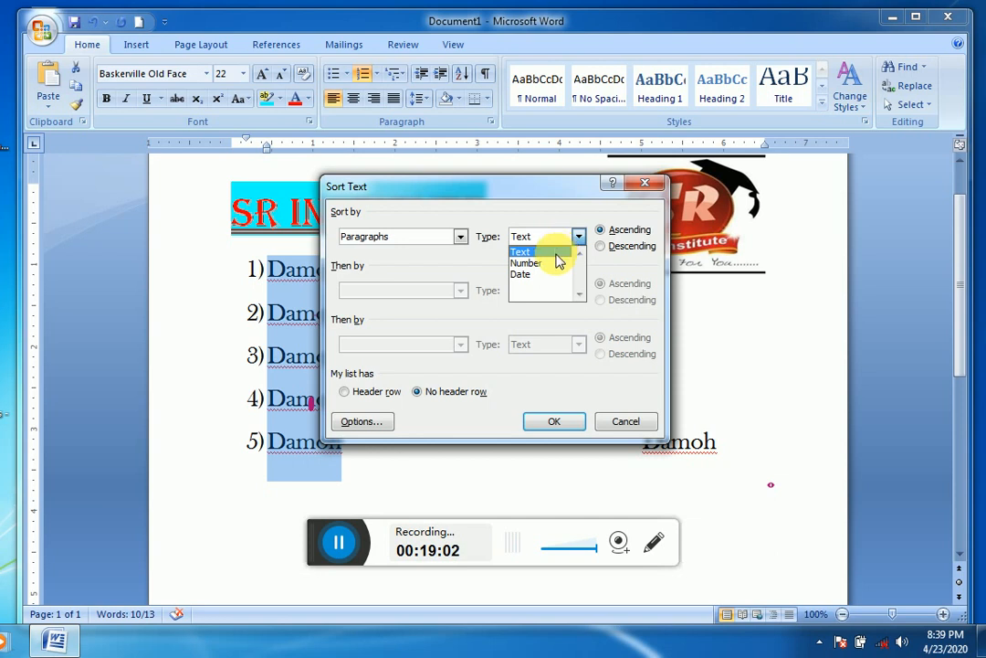
pyautogui.click(646, 186)
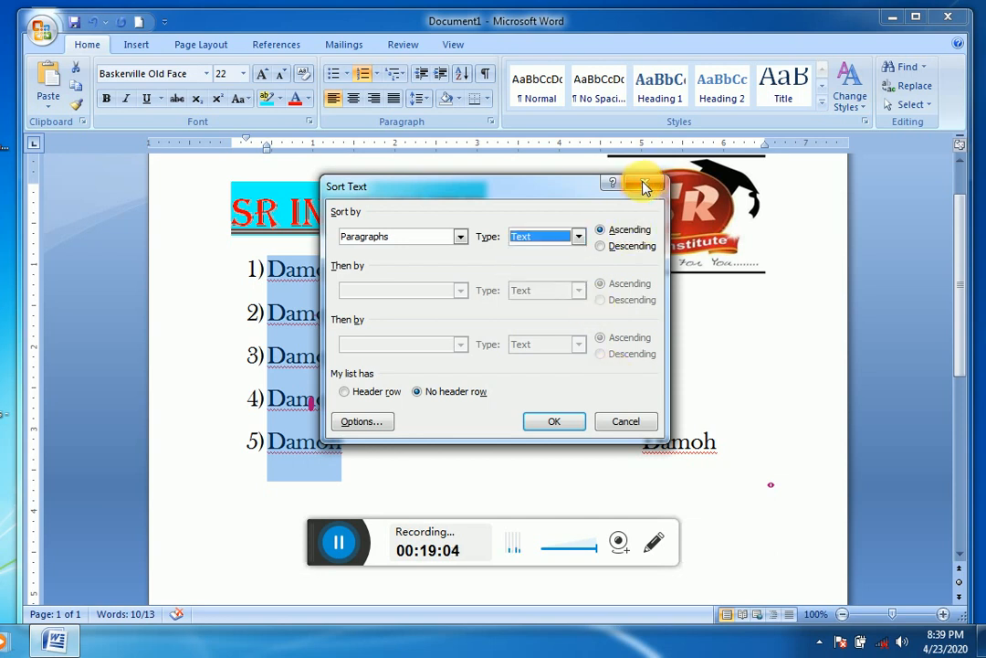
pyautogui.click(644, 188)
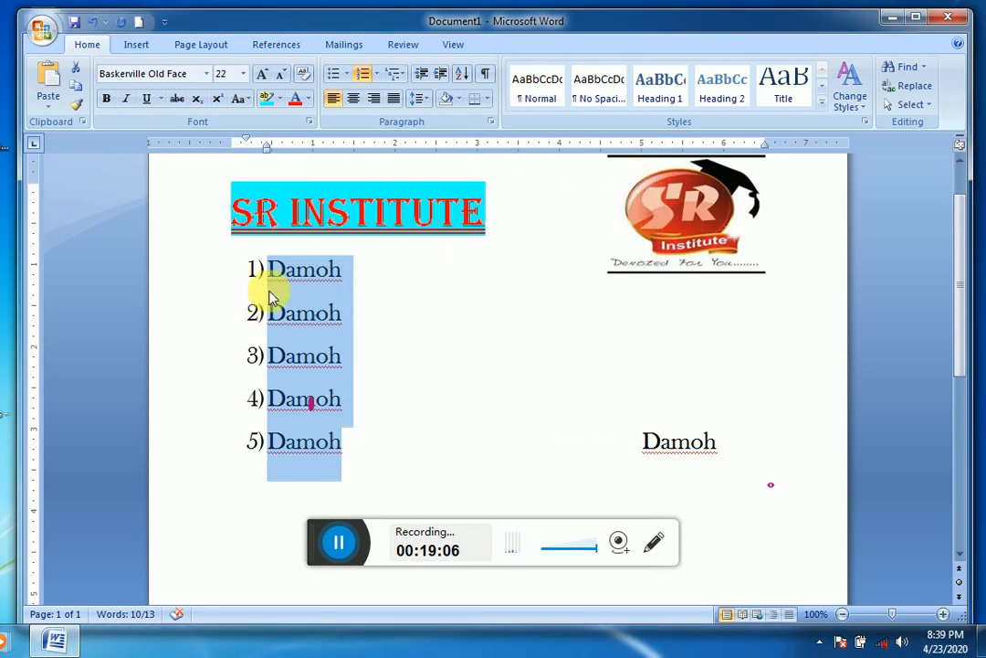
# Step: Change the second list item to samoh and the third to aamoh by replacing their first letters
pyautogui.tripleClick(283, 313)
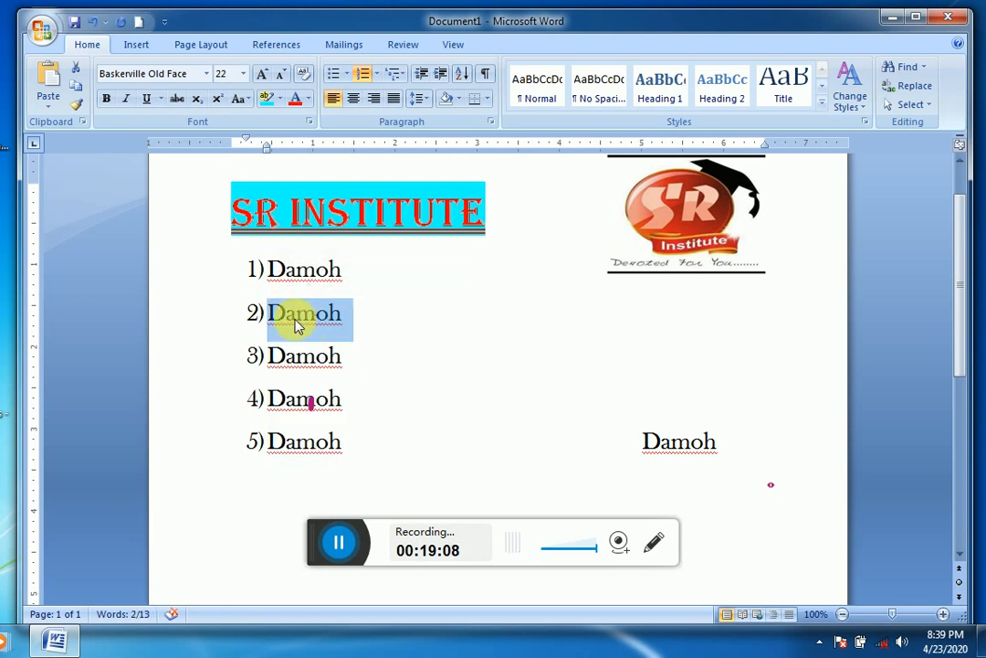
pyautogui.click(287, 315)
pyautogui.press('BackSpace')
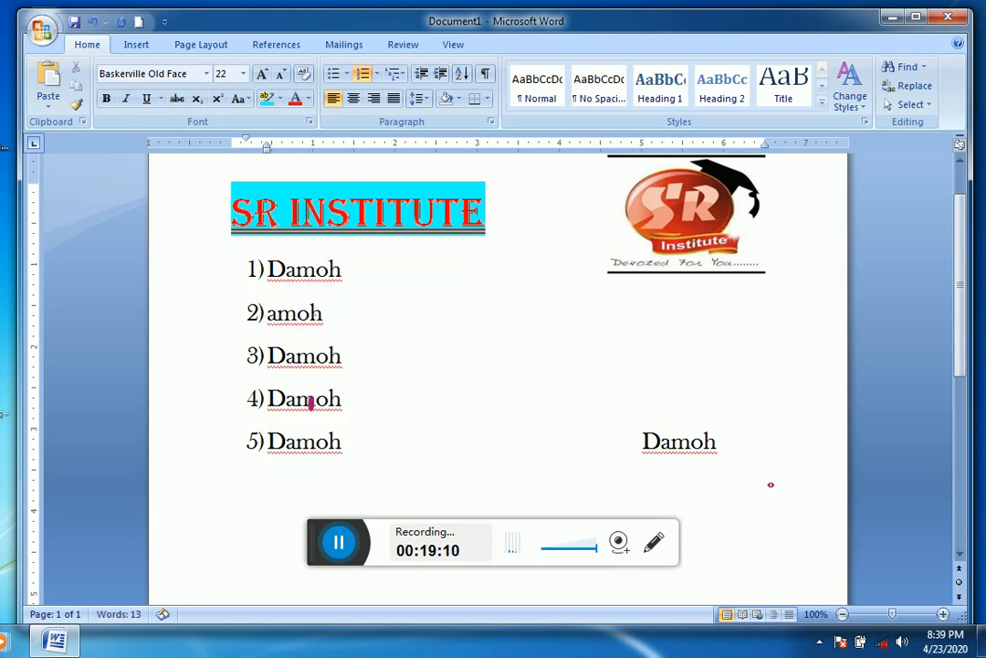
pyautogui.write('s')
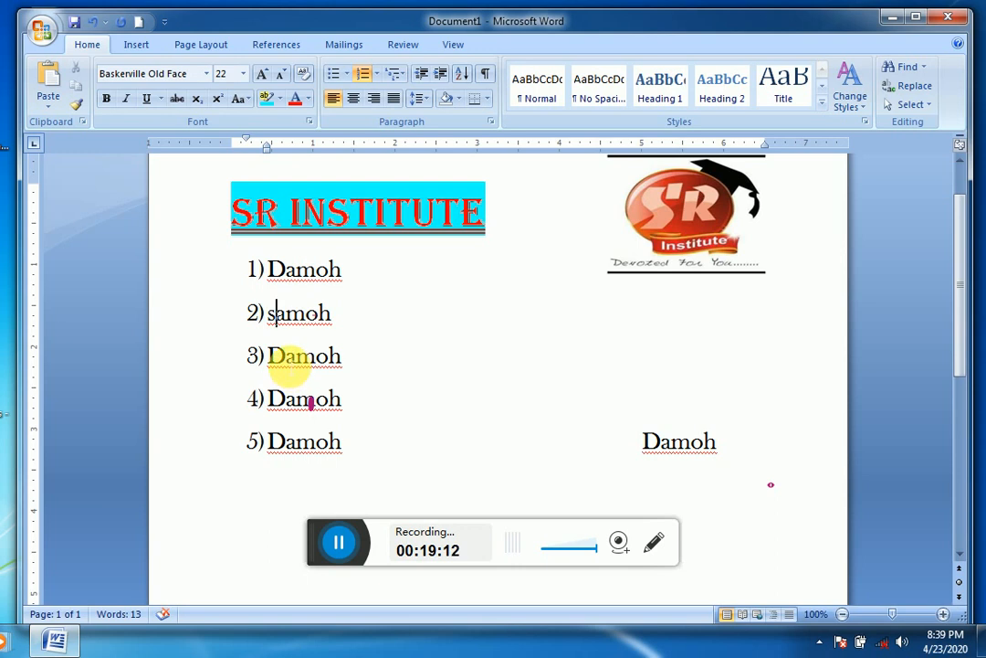
pyautogui.press('BackSpace')
pyautogui.write('a')
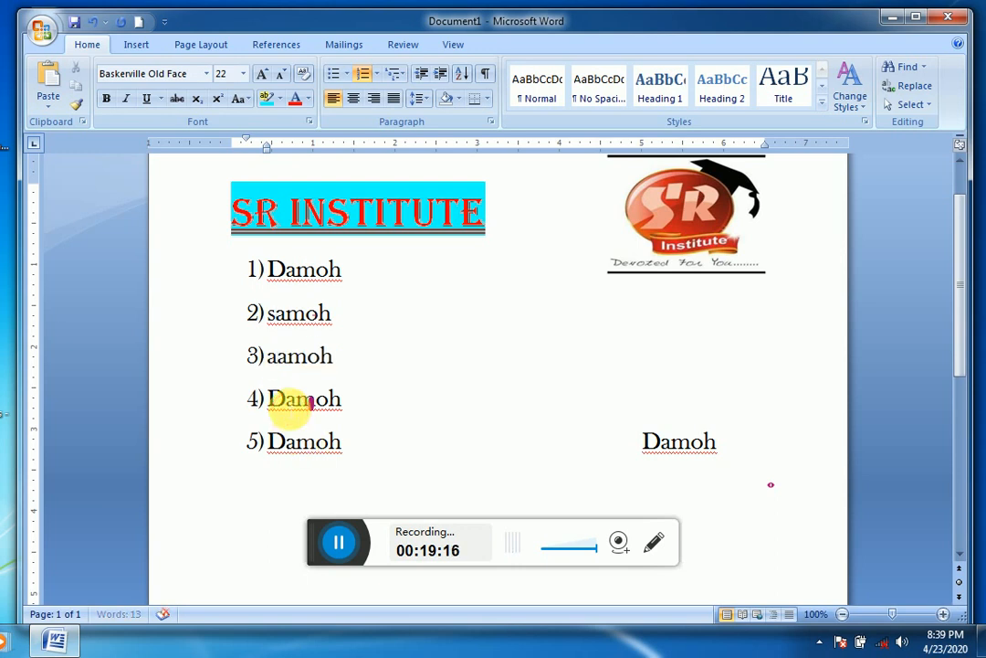
# Step: Change the fourth list item to ramoh and the fifth to zamoh by replacing their first letters
pyautogui.click(284, 399)
pyautogui.press('BackSpace')
pyautogui.write('r')
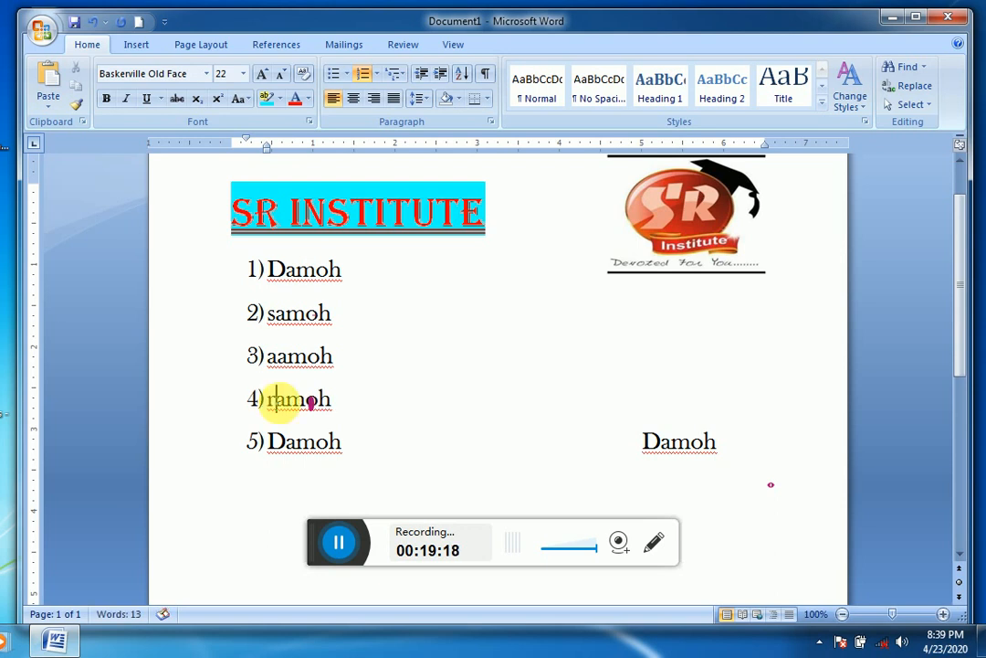
pyautogui.click(284, 443)
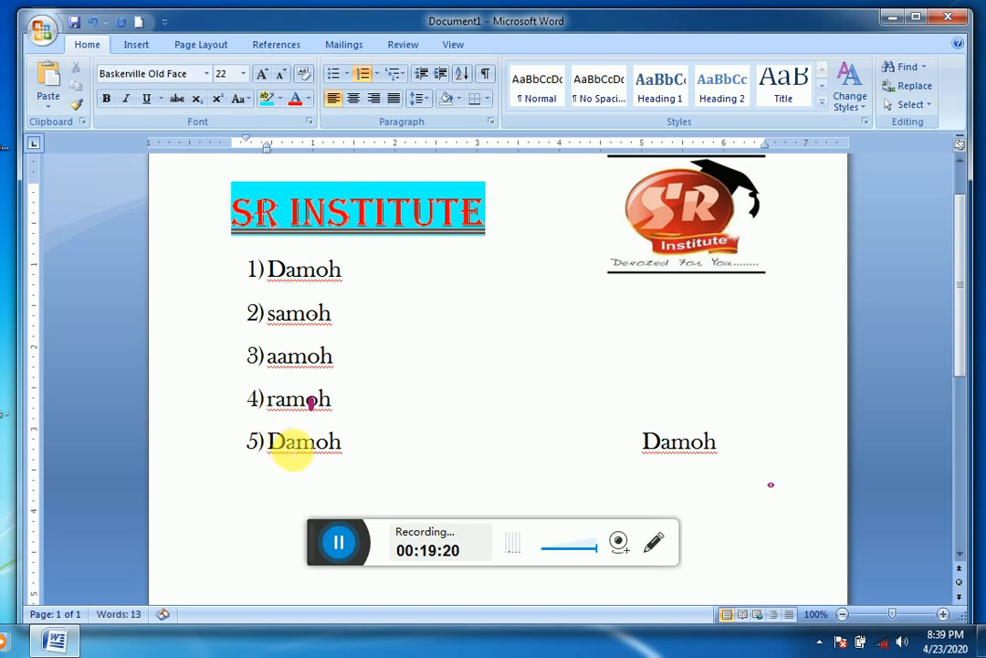
pyautogui.press('BackSpace')
pyautogui.write('z')
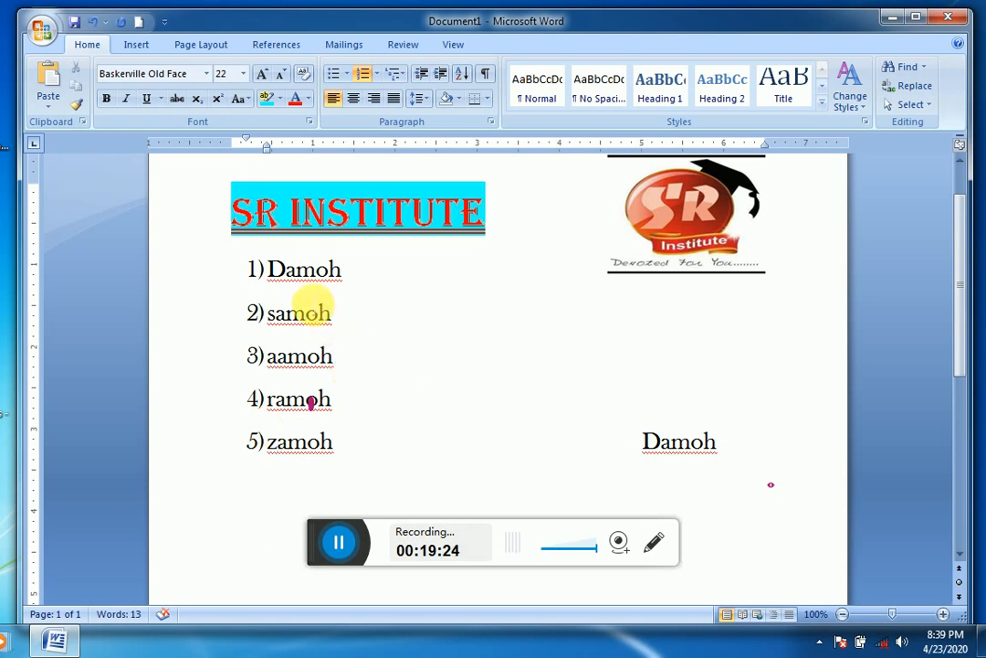
# Step: Sort the five numbered list items by Paragraphs, type Text, in ascending order
pyautogui.moveTo(270, 269); pyautogui.dragTo(321, 437)
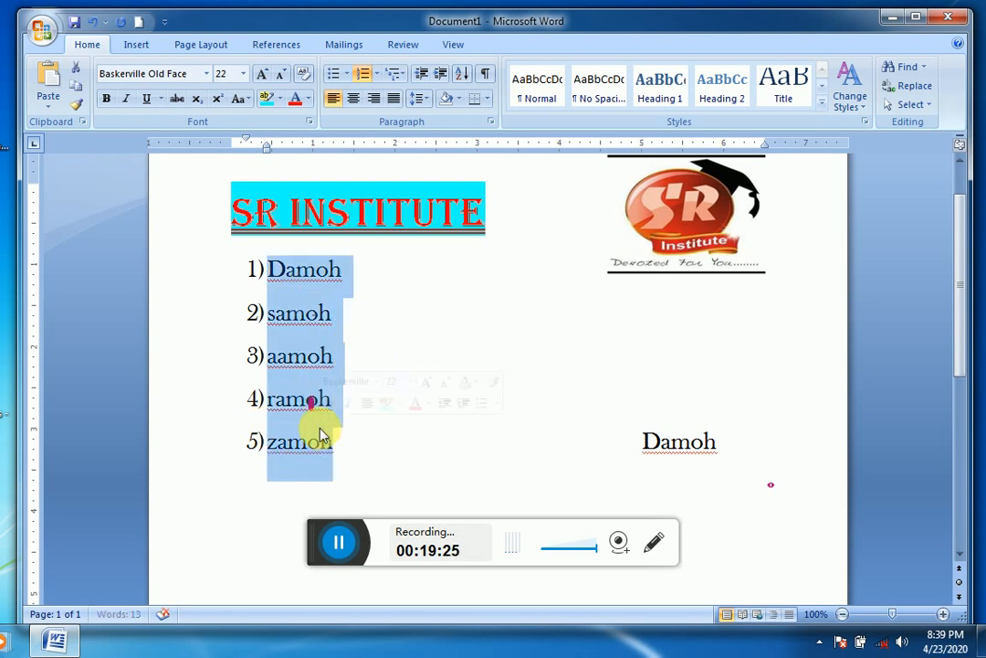
pyautogui.click(464, 75)
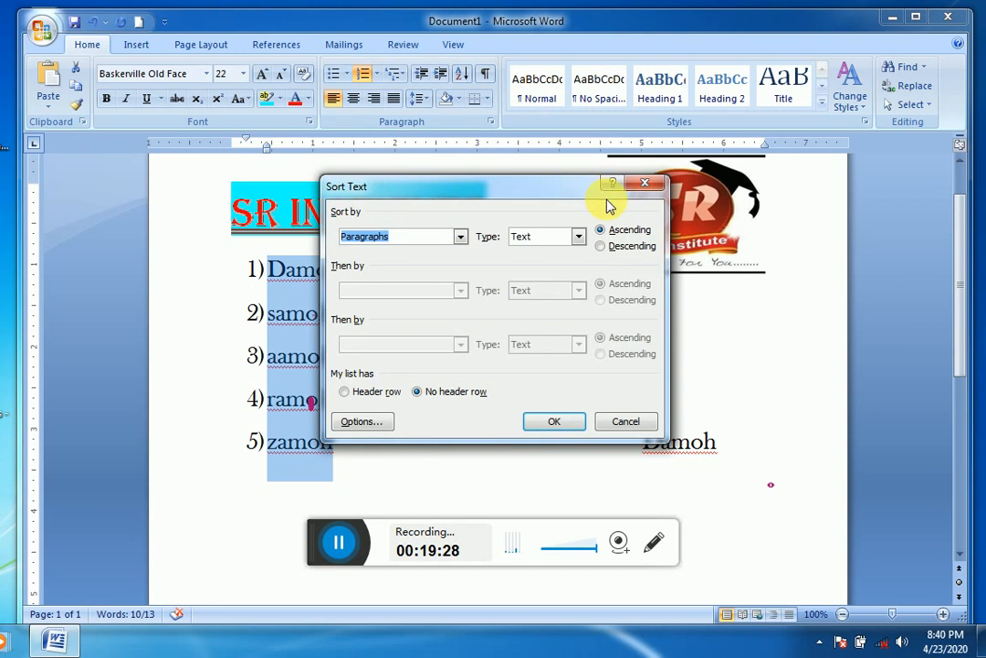
pyautogui.click(635, 230)
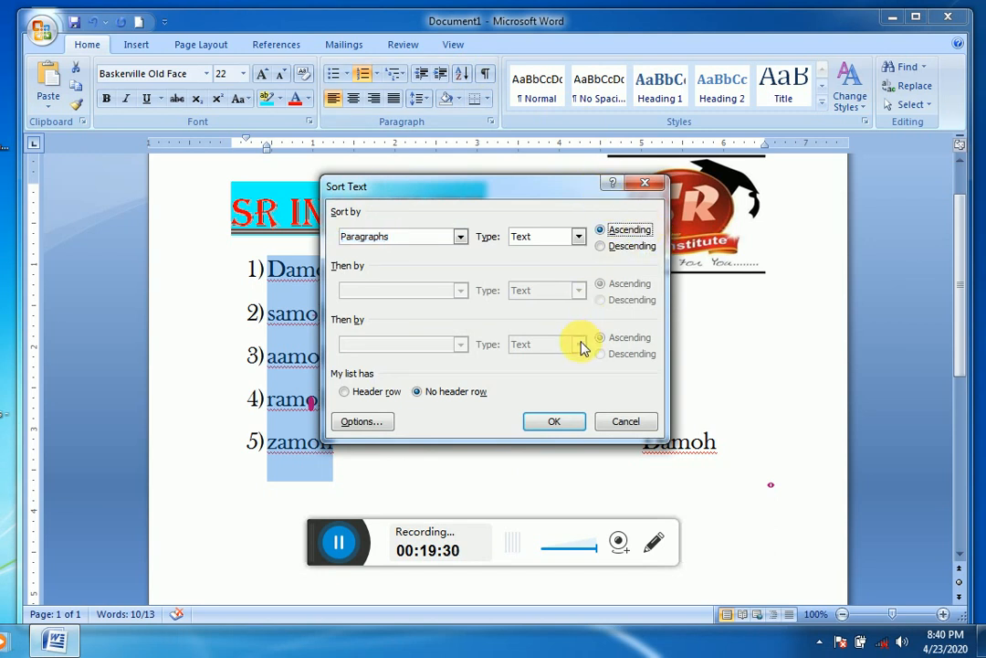
pyautogui.click(558, 422)
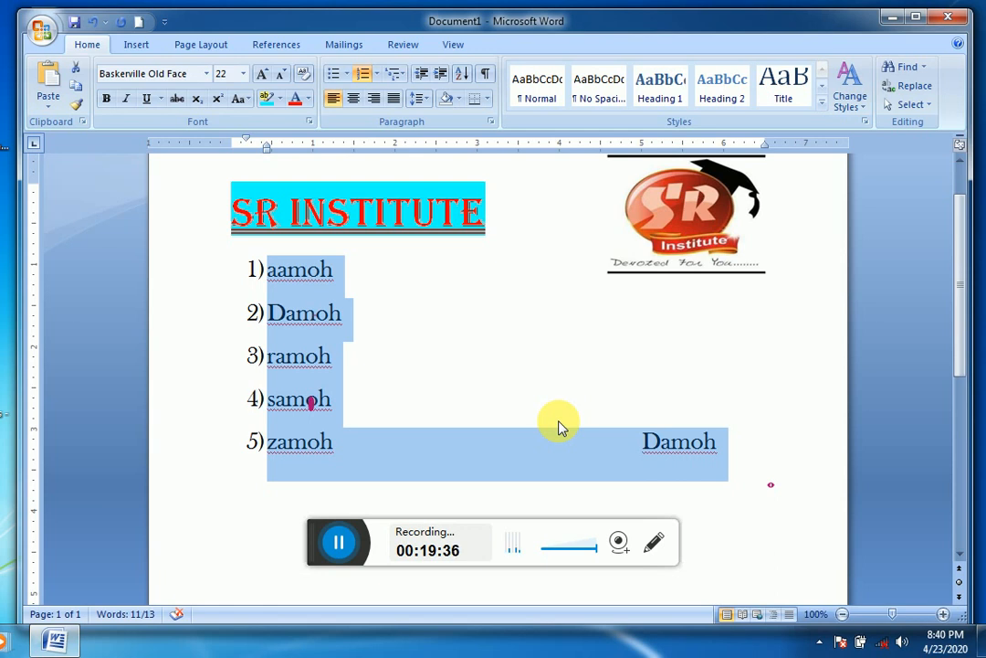
# Step: Sort the five numbered list items by Paragraphs, type Text, in descending order
pyautogui.click(461, 75)
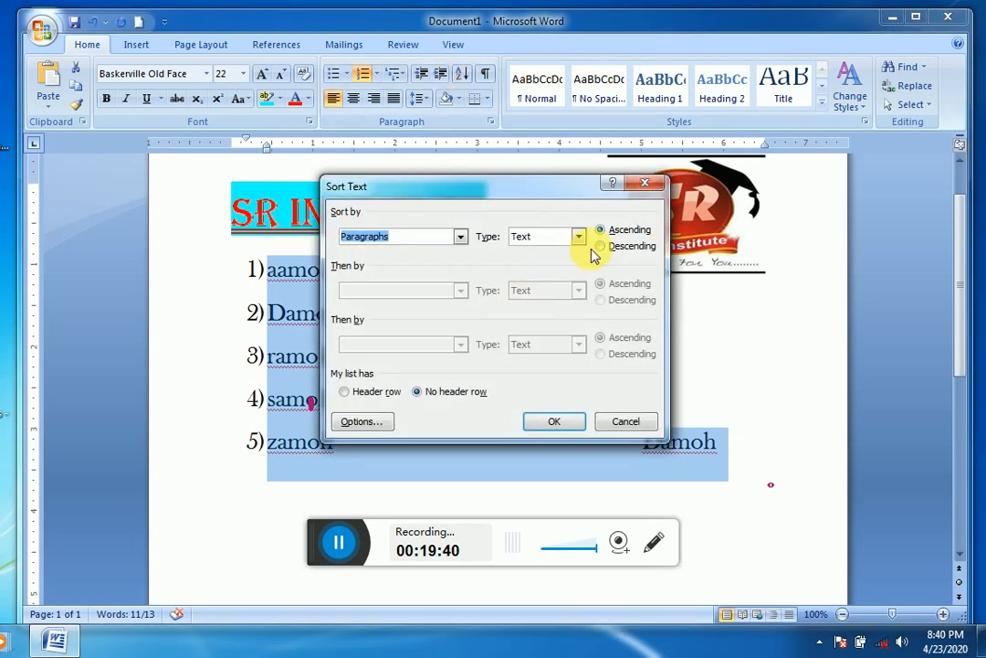
pyautogui.click(603, 247)
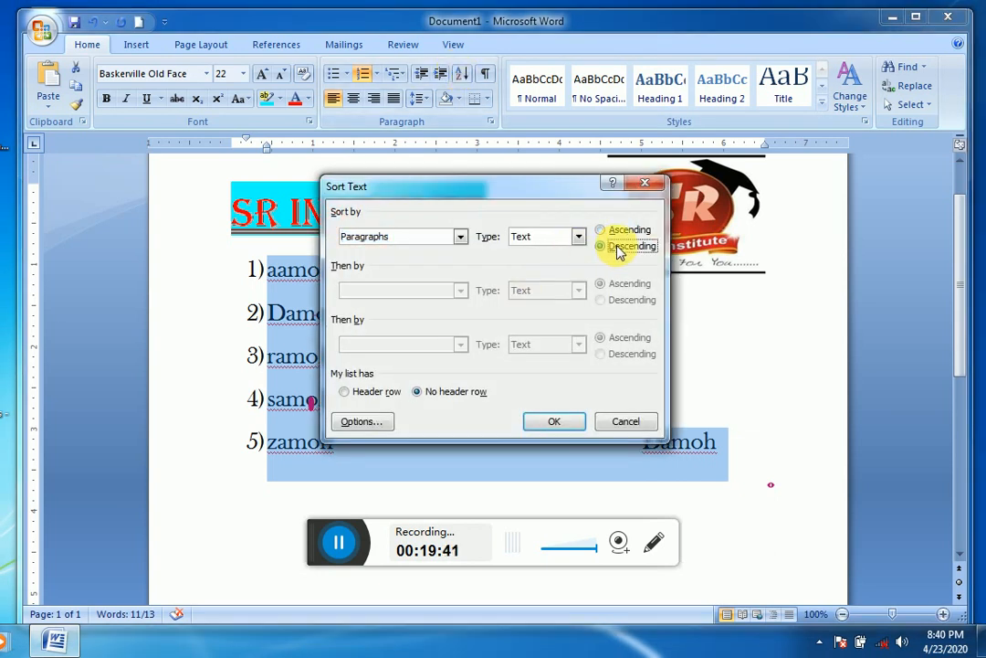
pyautogui.click(564, 422)
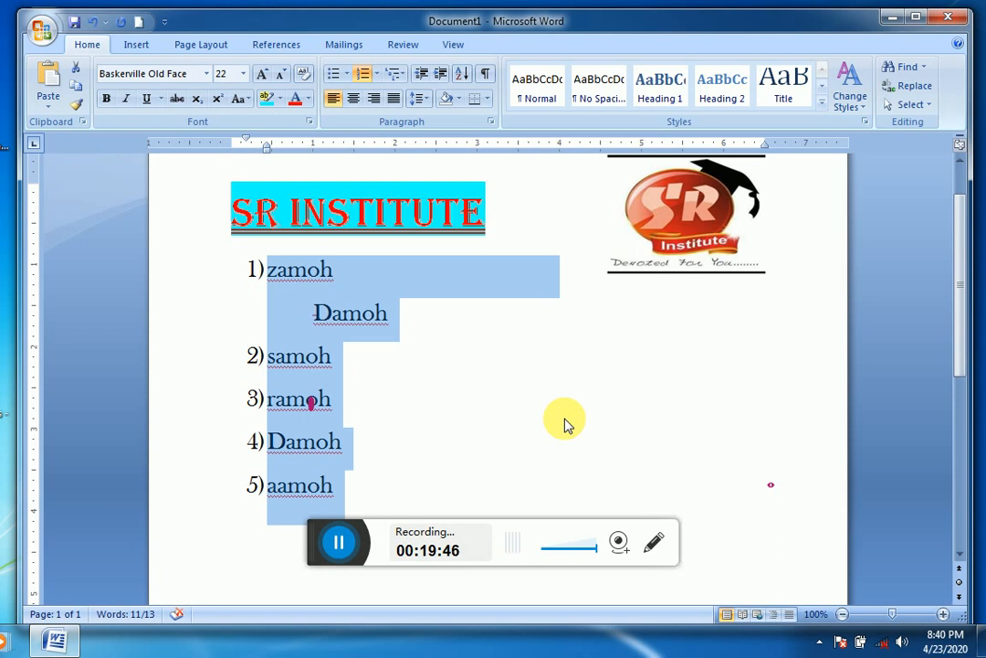
# Step: Sort the numbered list items by Paragraphs, type Number, in descending order
pyautogui.click(462, 73)
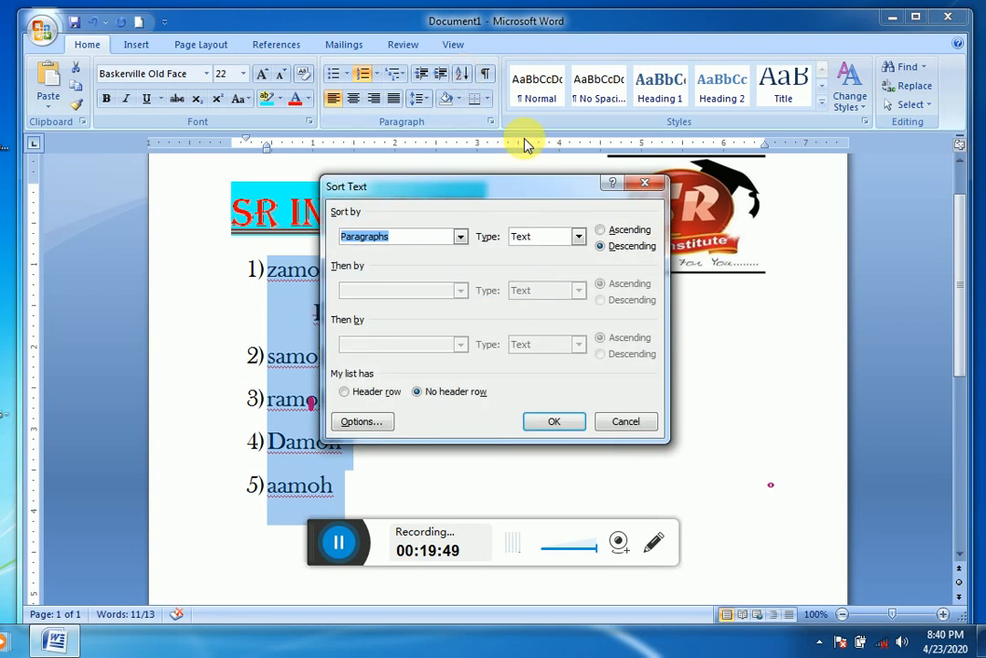
pyautogui.click(580, 237)
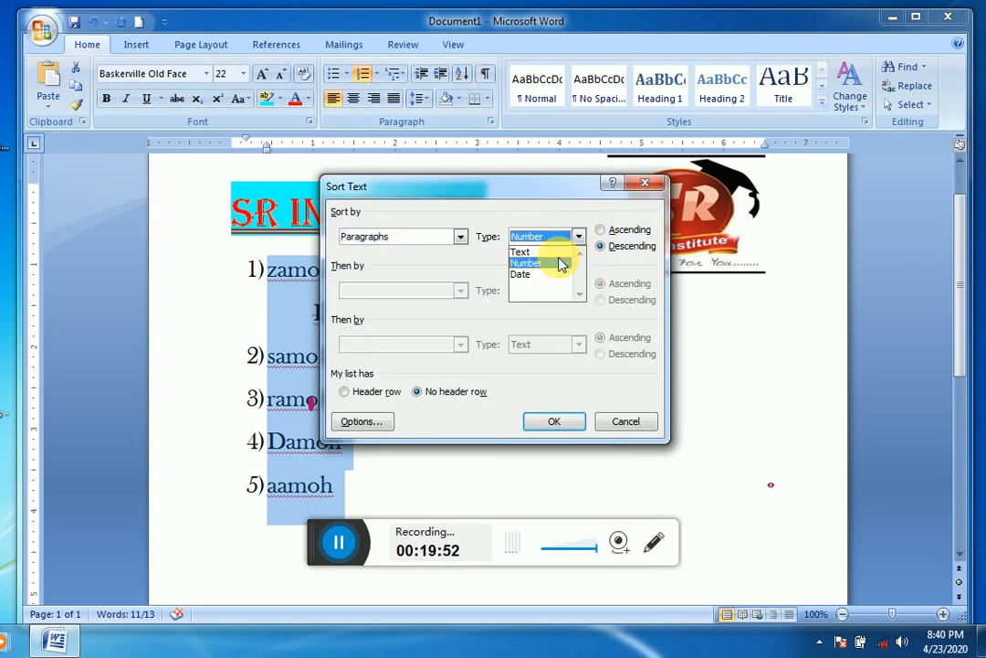
pyautogui.click(561, 263)
pyautogui.click(605, 230)
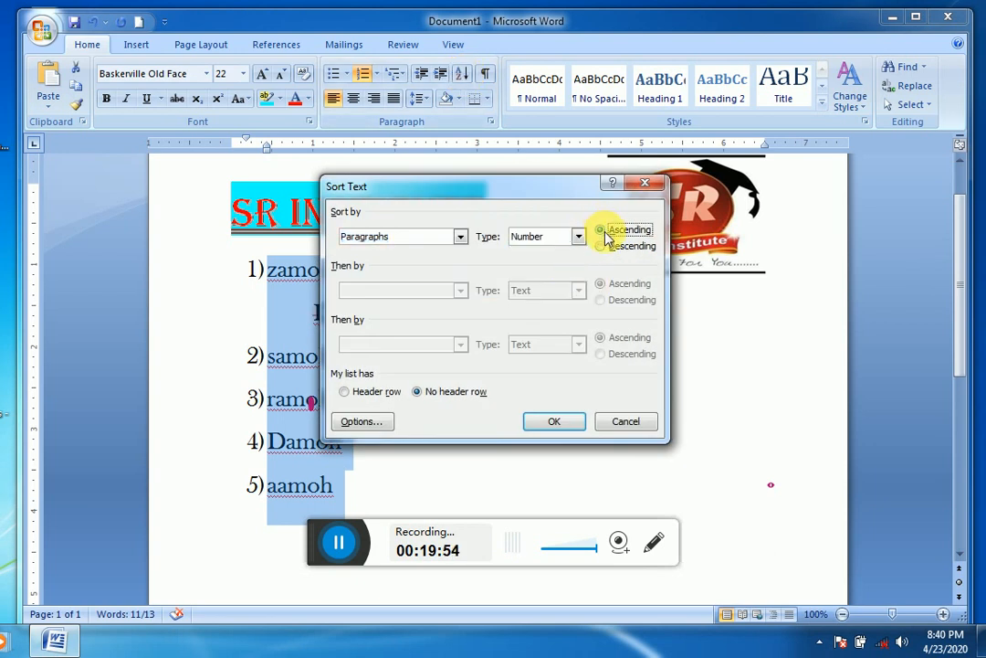
pyautogui.click(603, 247)
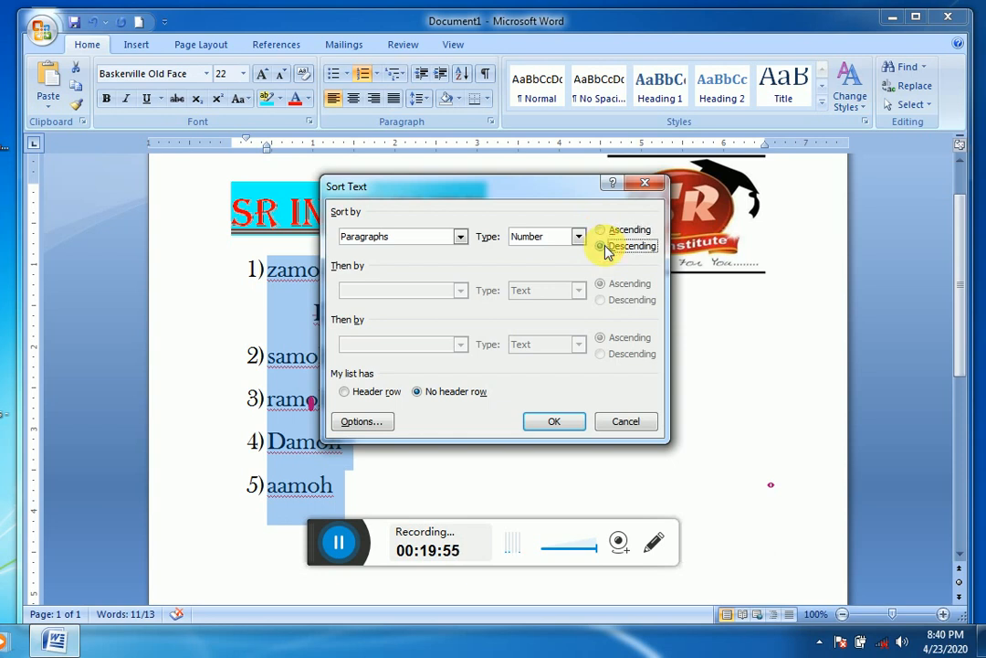
pyautogui.click(559, 421)
pyautogui.moveTo(440, 377); pyautogui.dragTo(282, 331)
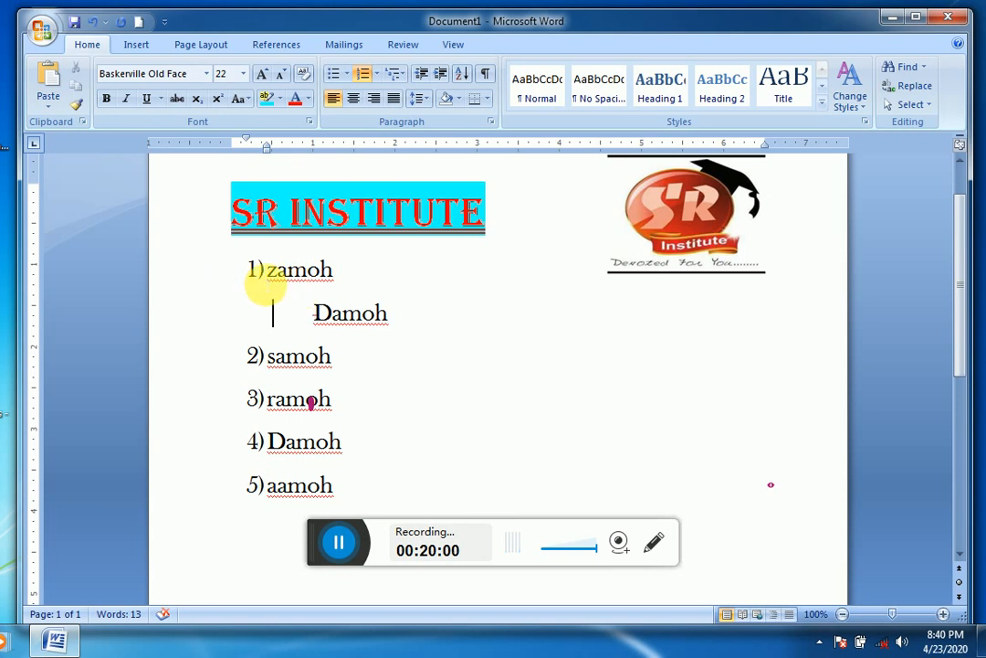
pyautogui.click(258, 277)
pyautogui.moveTo(258, 276)
pyautogui.mouseDown()
pyautogui.moveTo(256, 370)
pyautogui.moveTo(274, 370)
pyautogui.moveTo(256, 375)
pyautogui.mouseUp()
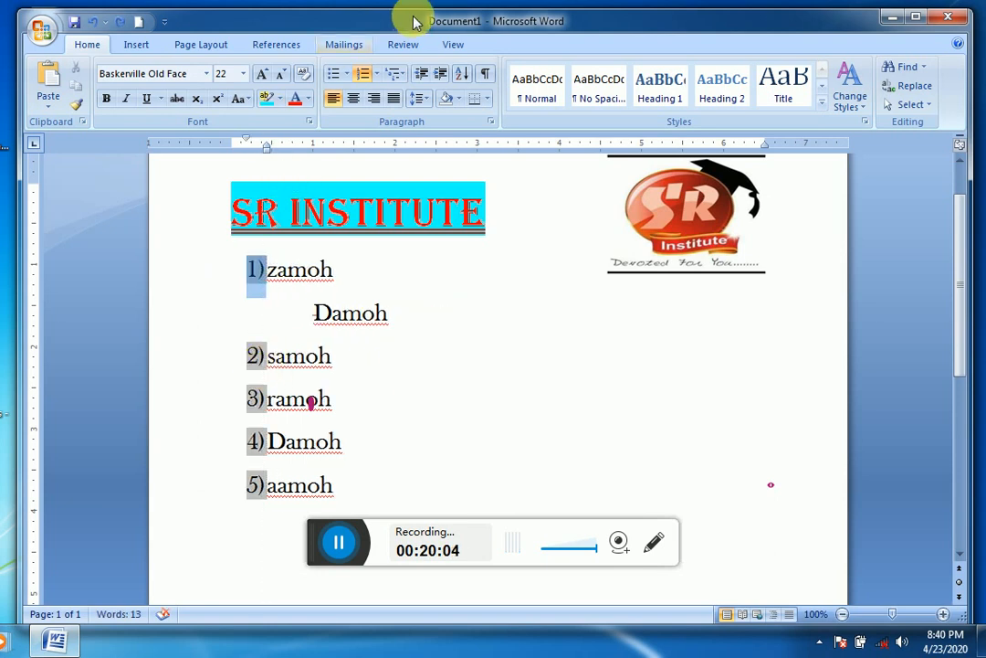
pyautogui.hotkey('ctrl', 'a')
pyautogui.click(462, 73)
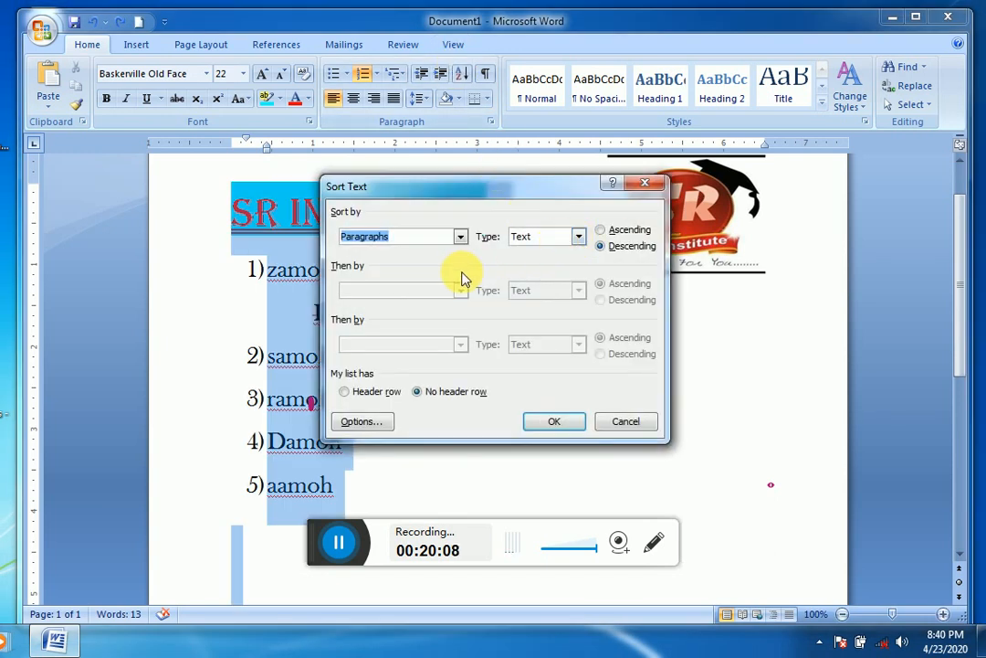
pyautogui.click(654, 192)
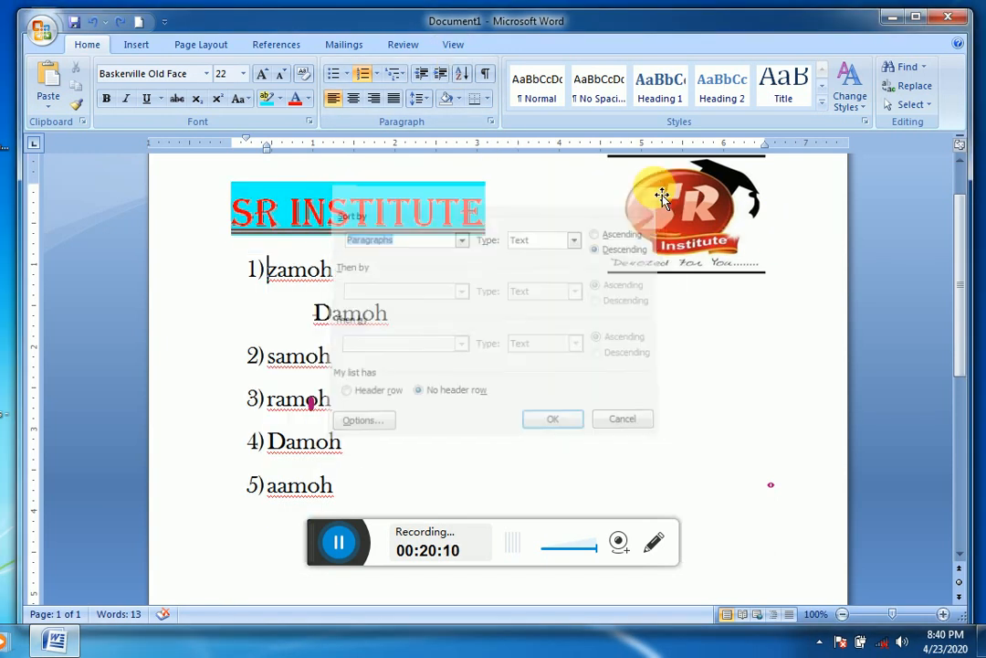
pyautogui.click(390, 264)
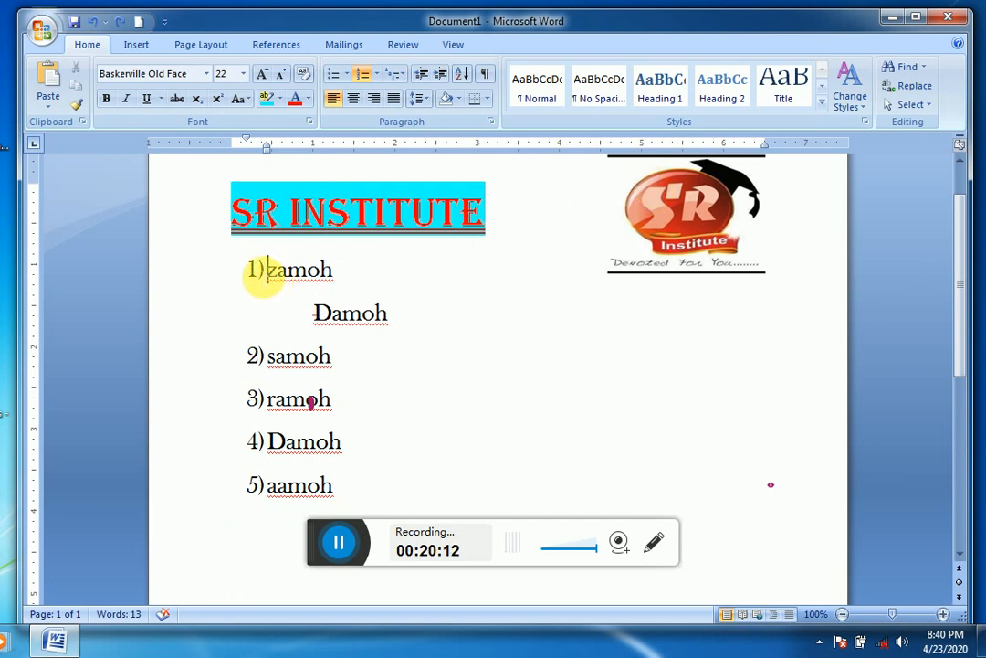
# Step: Shift the numbered list's indent slightly toward the page margin and leave the Sort Text dialog without sorting
pyautogui.moveTo(259, 270); pyautogui.dragTo(242, 330)
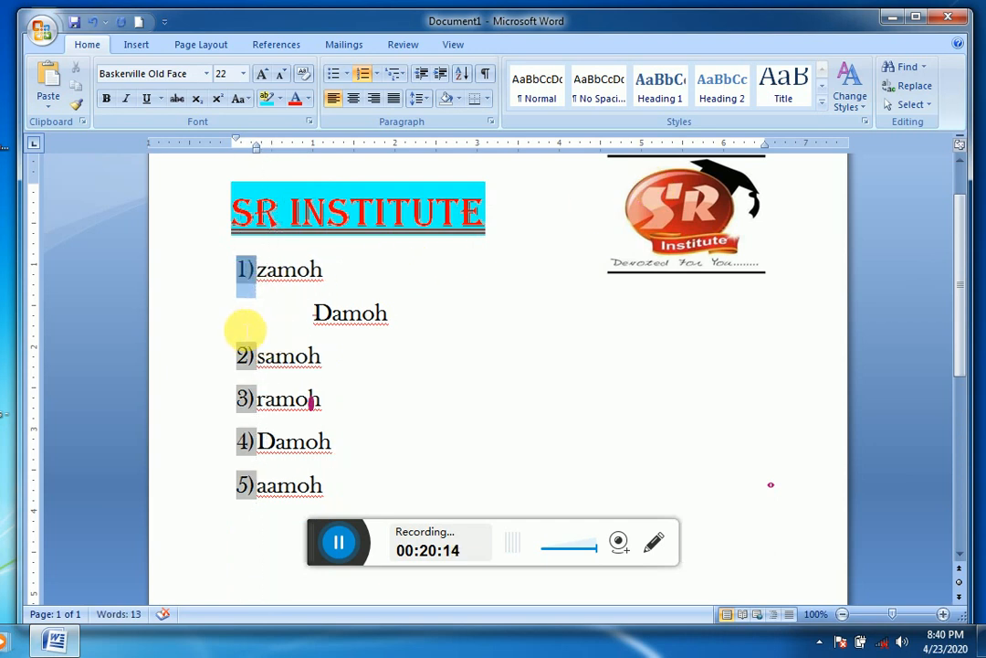
pyautogui.click(461, 73)
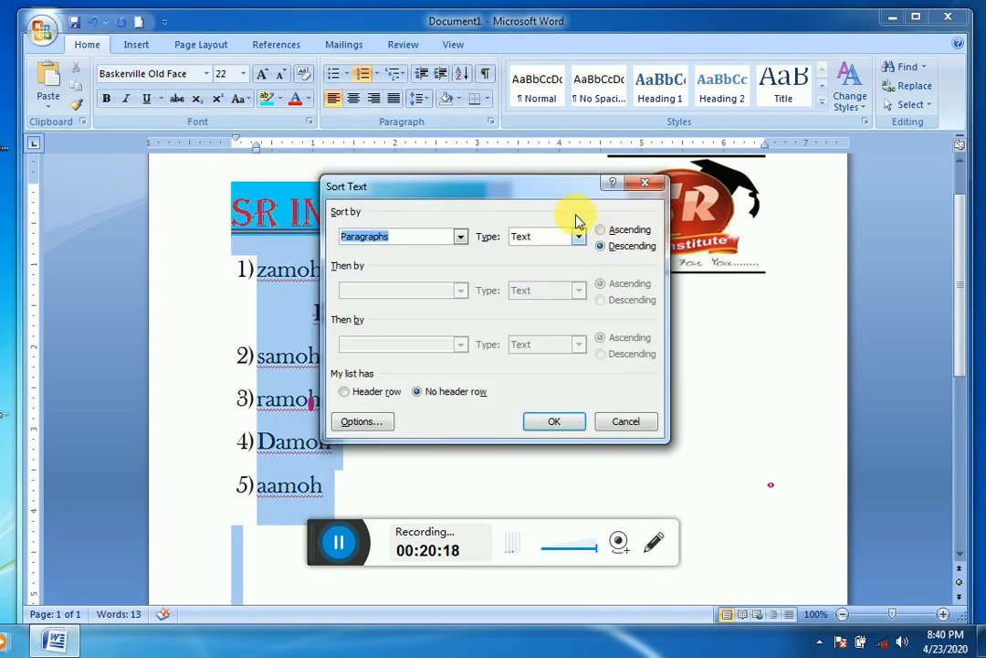
pyautogui.click(645, 182)
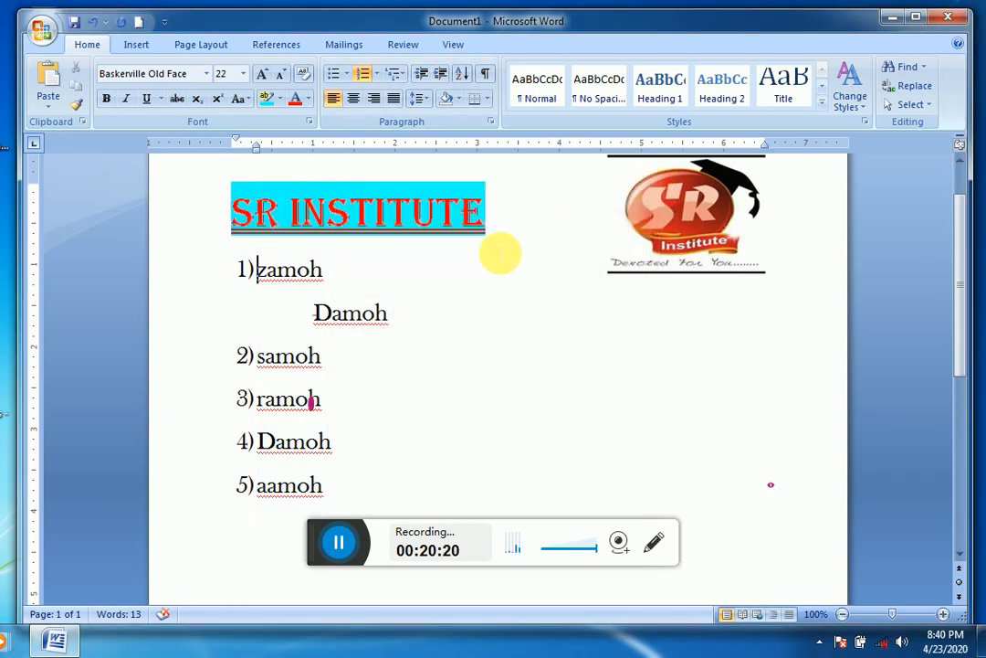
pyautogui.tripleClick(487, 261)
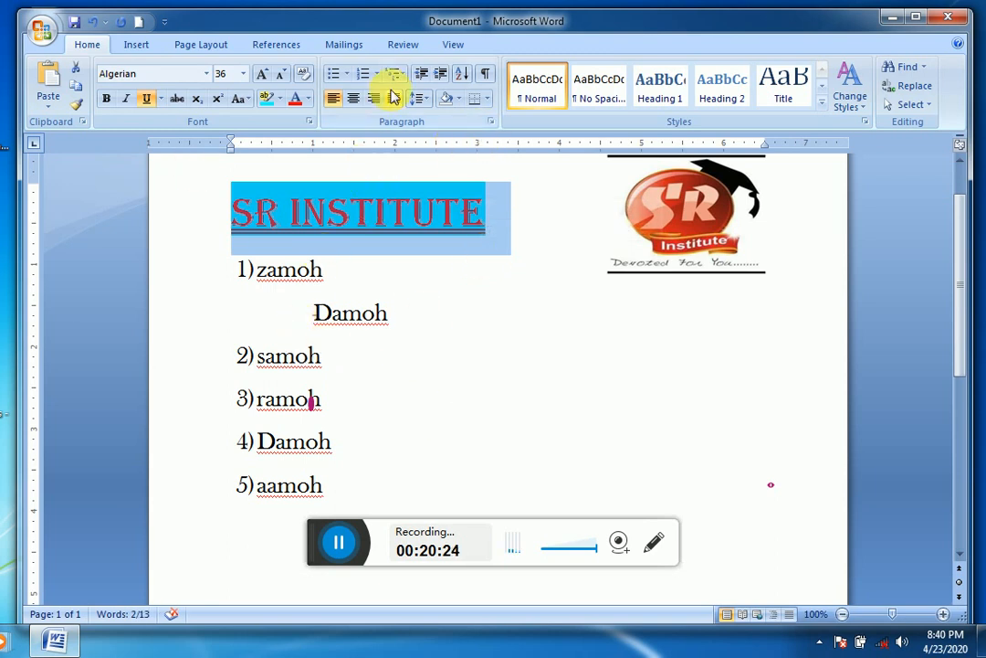
pyautogui.click(267, 99)
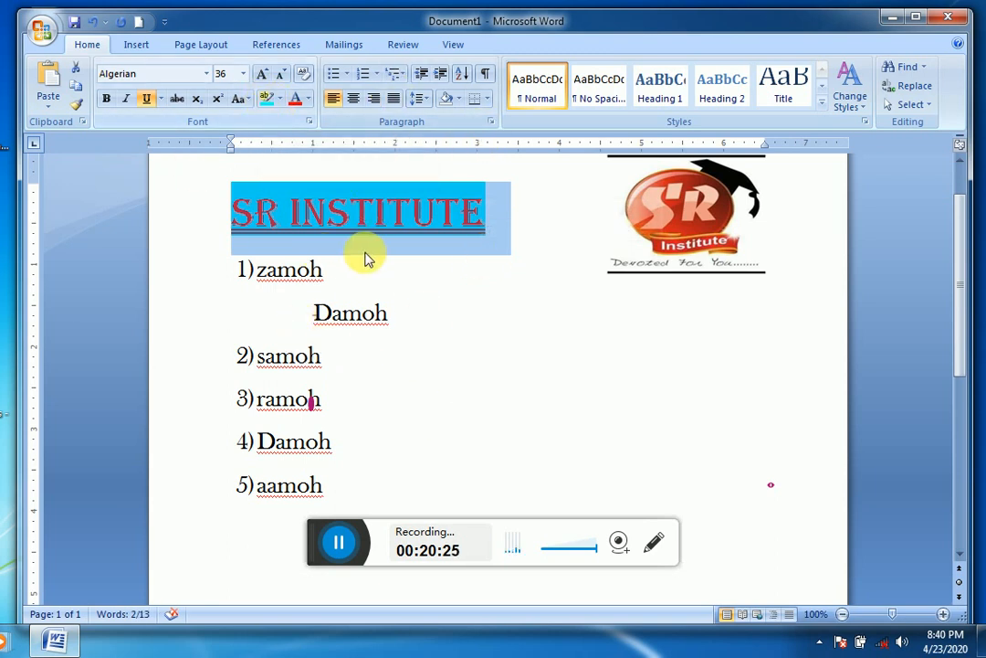
pyautogui.click(502, 219)
# Step: Apply yellow shading to the first list item, zamoh
pyautogui.doubleClick(304, 276)
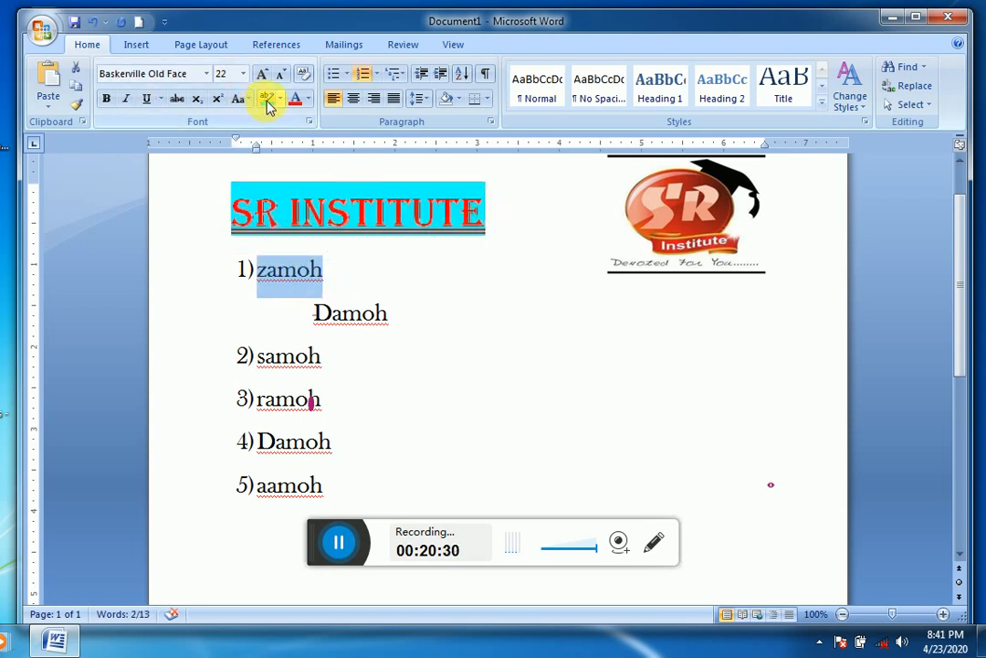
pyautogui.click(461, 101)
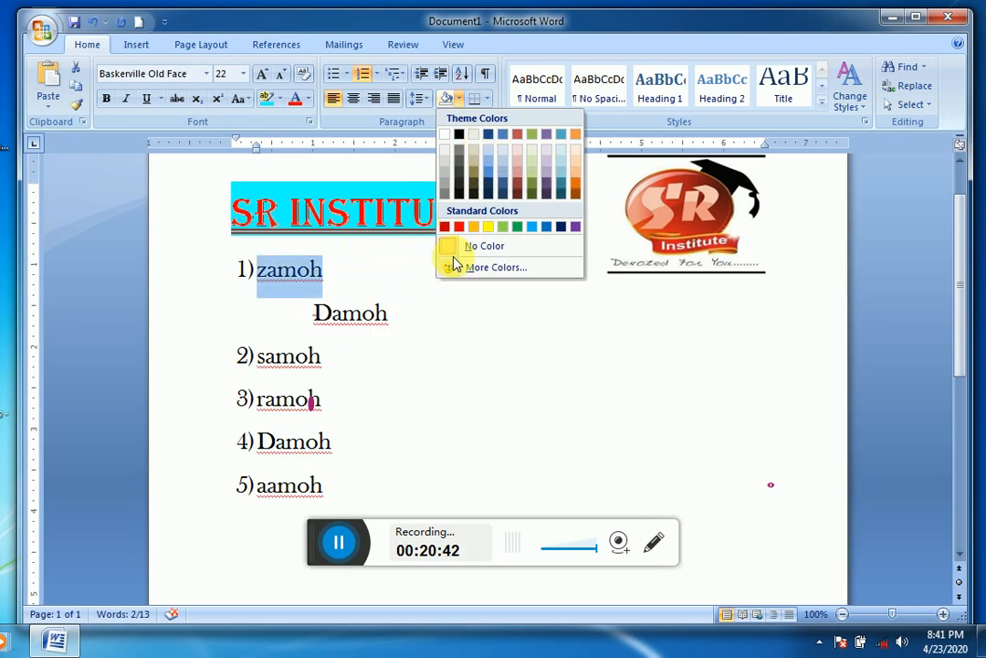
pyautogui.click(492, 227)
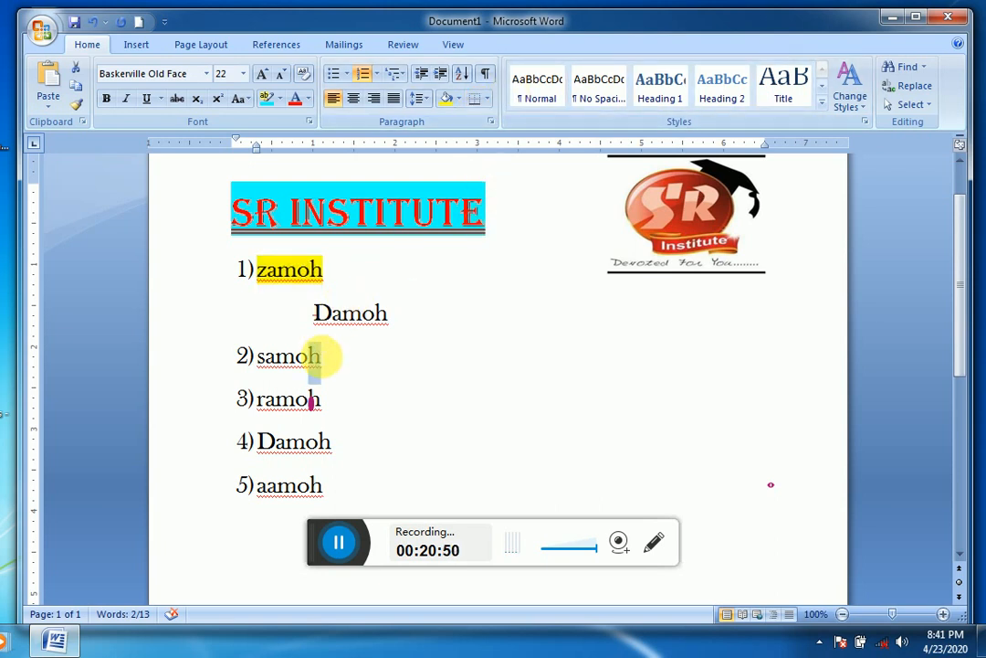
# Step: Try outside borders on the second list item, samoh, and set it back to No Border
pyautogui.doubleClick(319, 356)
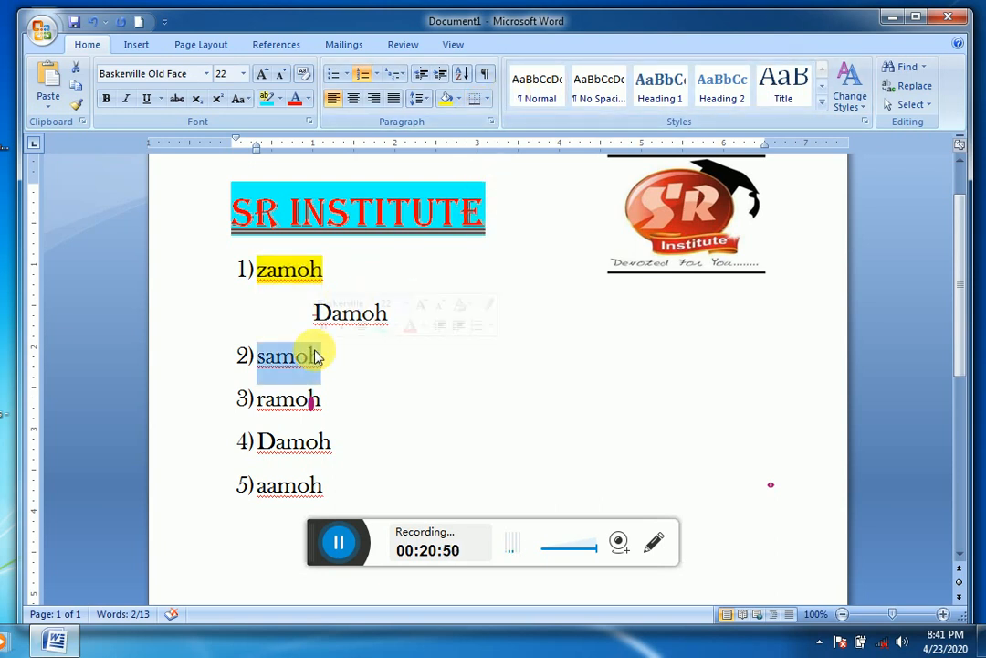
pyautogui.click(487, 100)
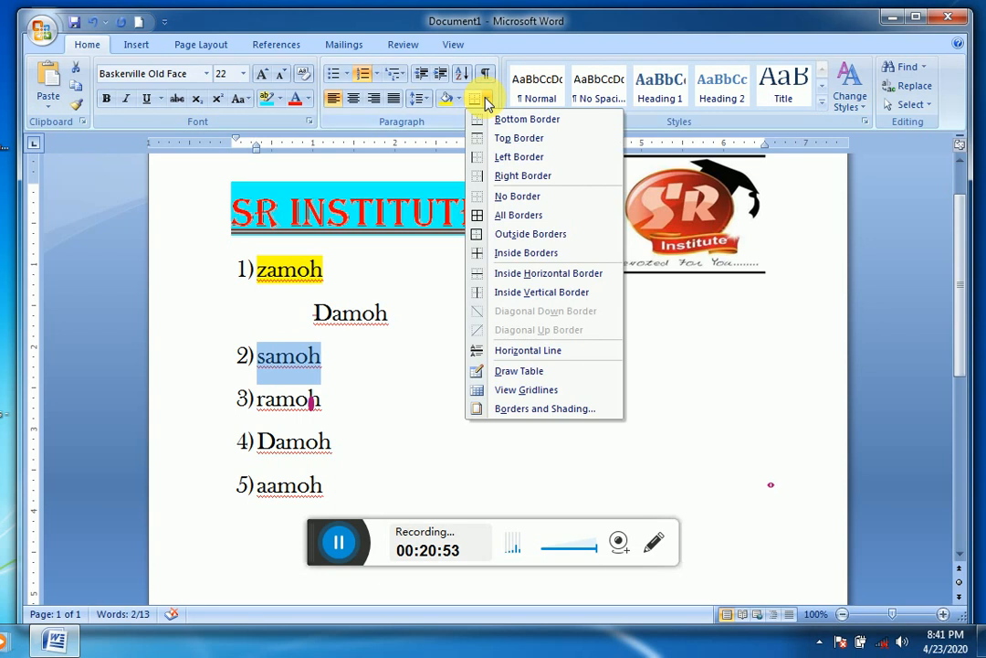
pyautogui.click(509, 234)
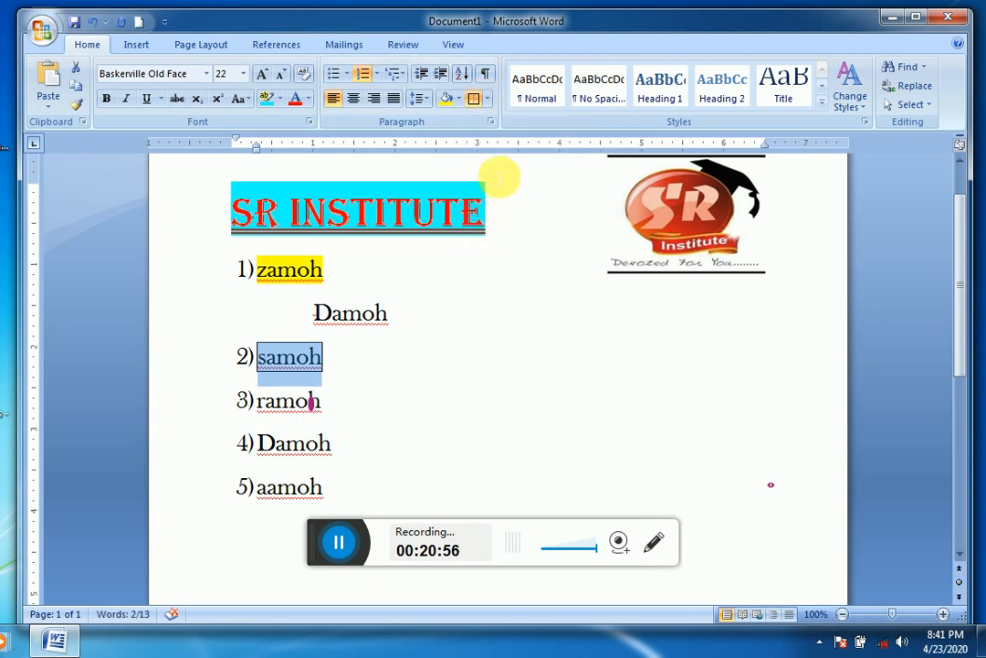
pyautogui.click(490, 99)
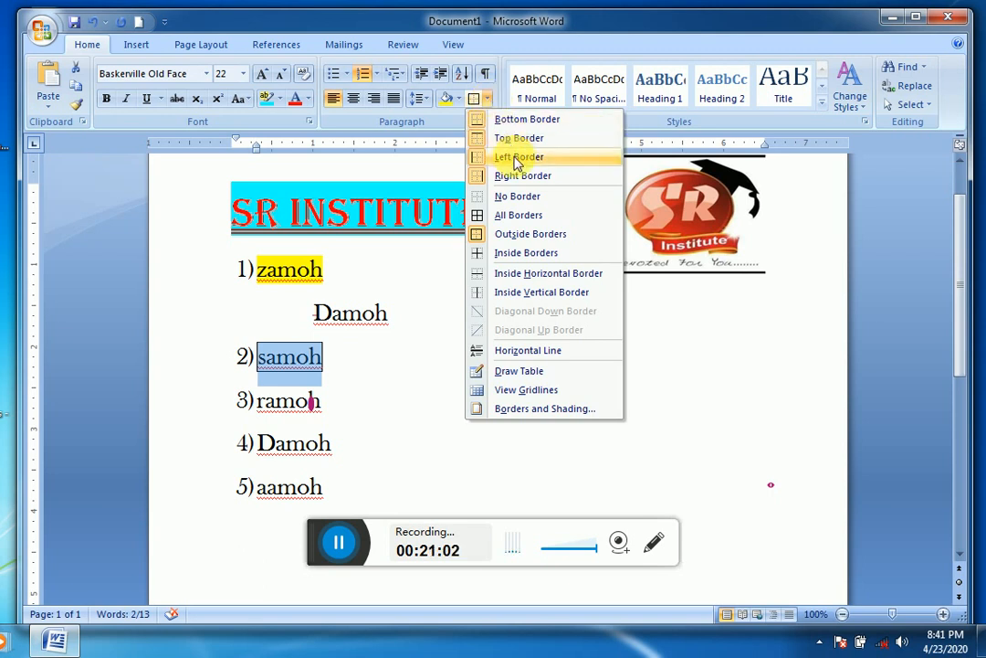
pyautogui.click(525, 198)
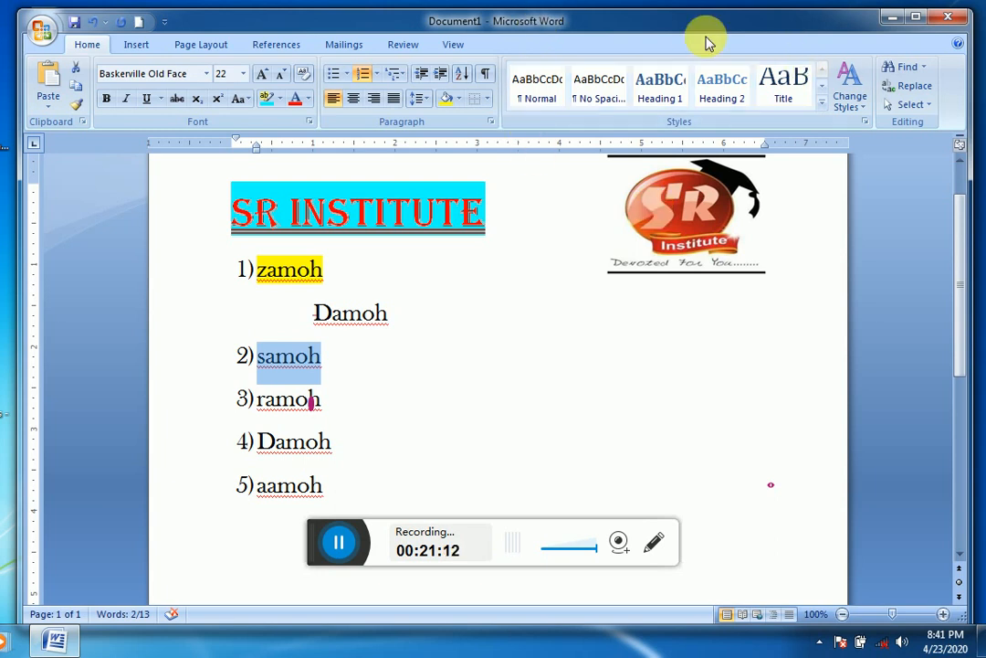
# Step: Apply the Title quick style to the SR INSTITUTE heading
pyautogui.click(391, 218)
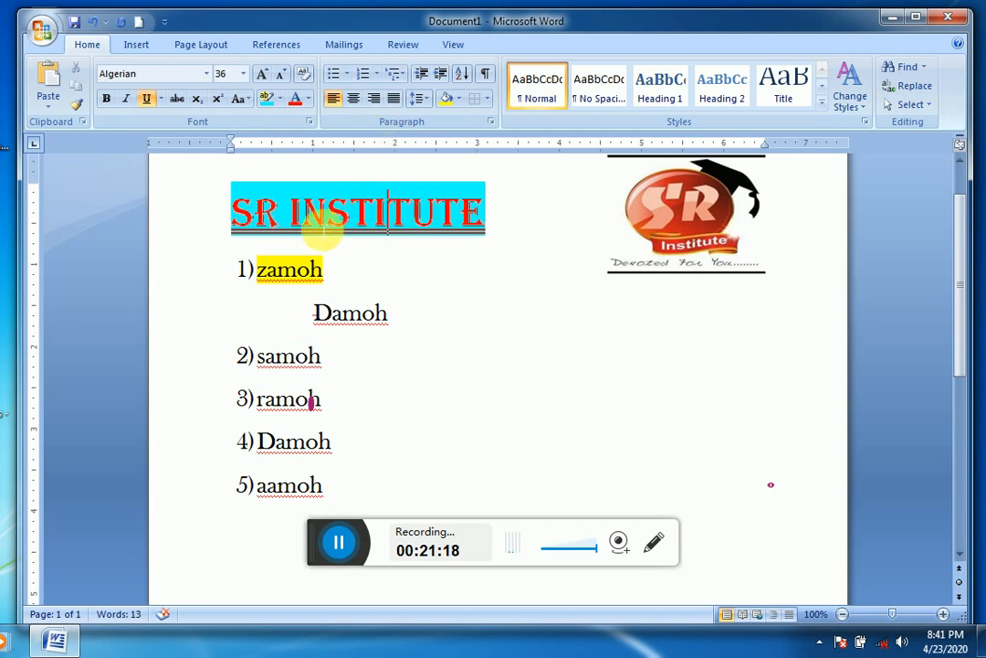
pyautogui.moveTo(259, 220); pyautogui.dragTo(444, 222)
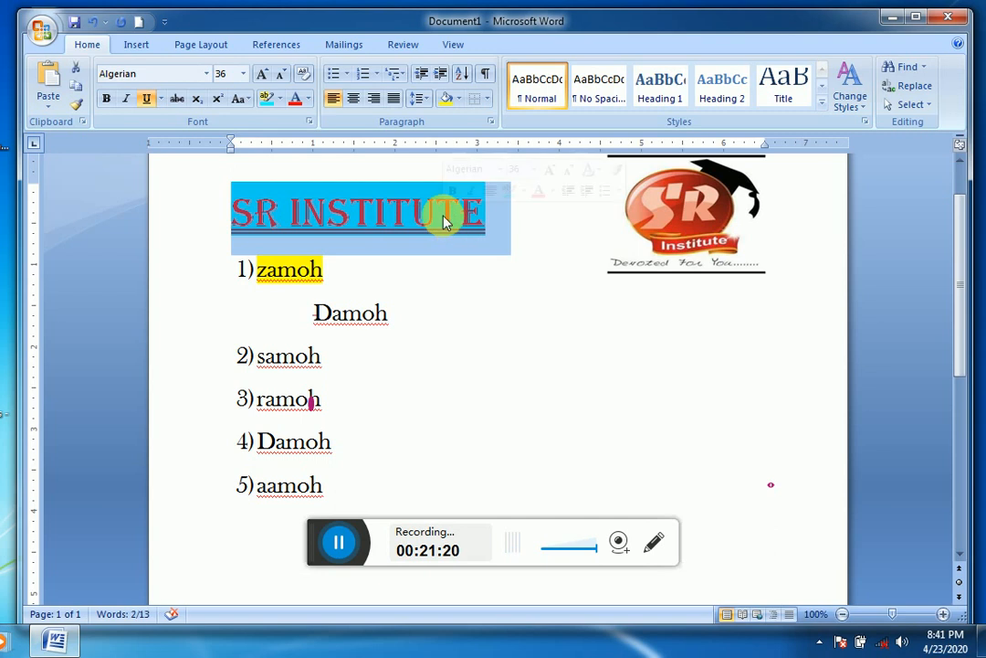
pyautogui.click(821, 110)
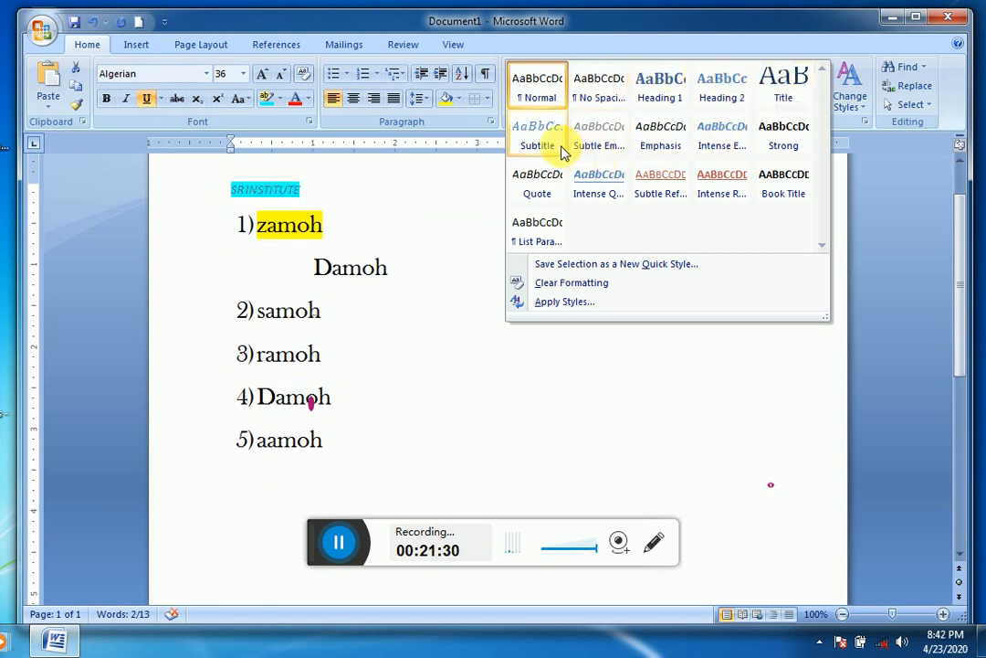
pyautogui.click(785, 82)
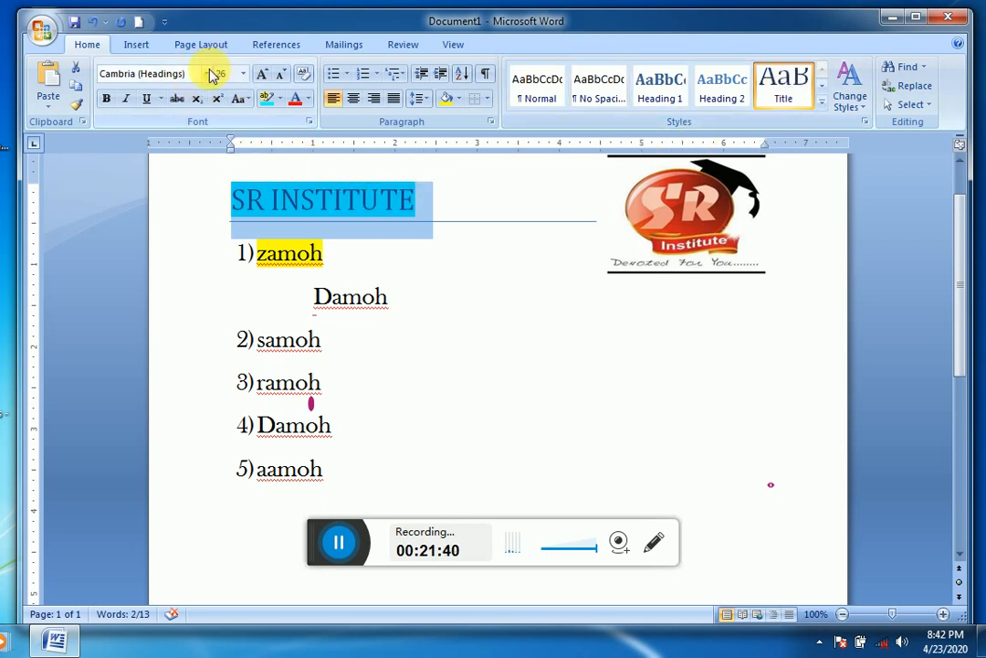
# Step: Change the document's theme fonts to the built-in Civic set with Georgia
pyautogui.click(855, 101)
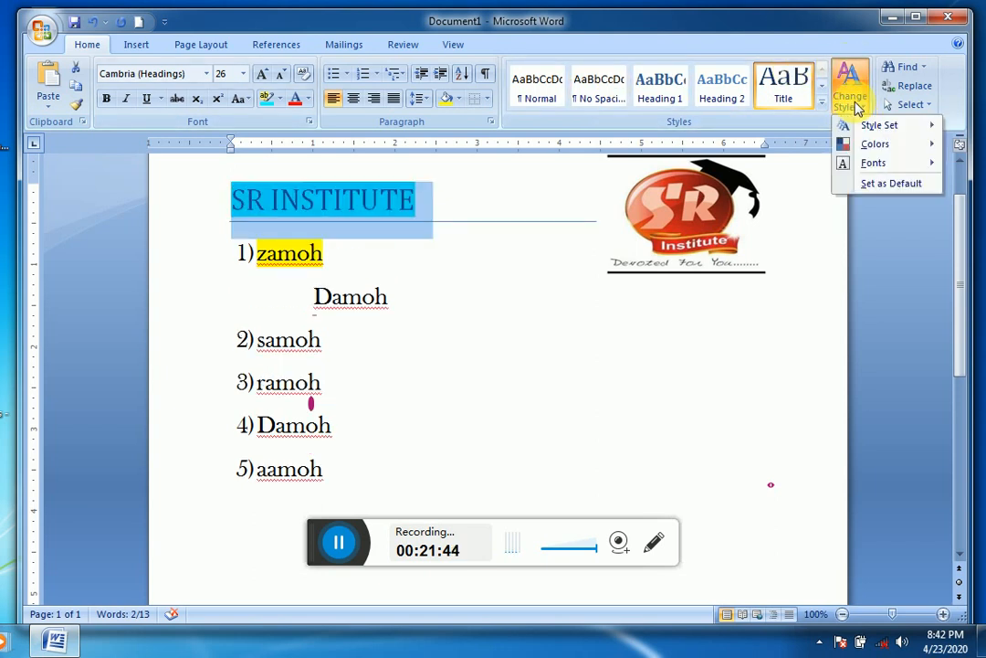
pyautogui.moveTo(909, 170)
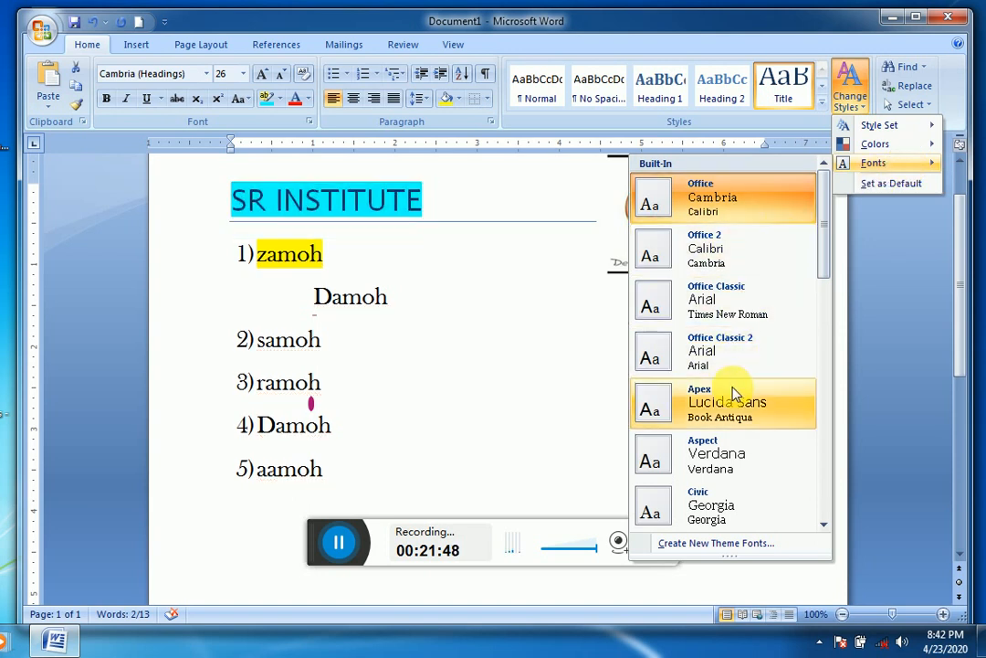
pyautogui.click(722, 511)
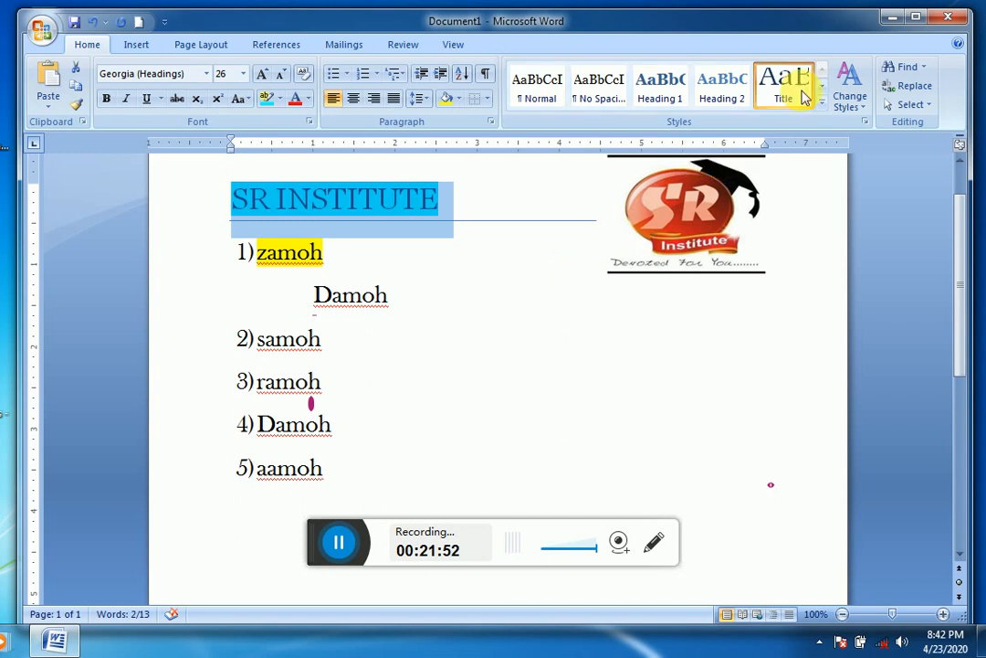
# Step: Change the document's theme colors to the built-in Verve set
pyautogui.click(849, 101)
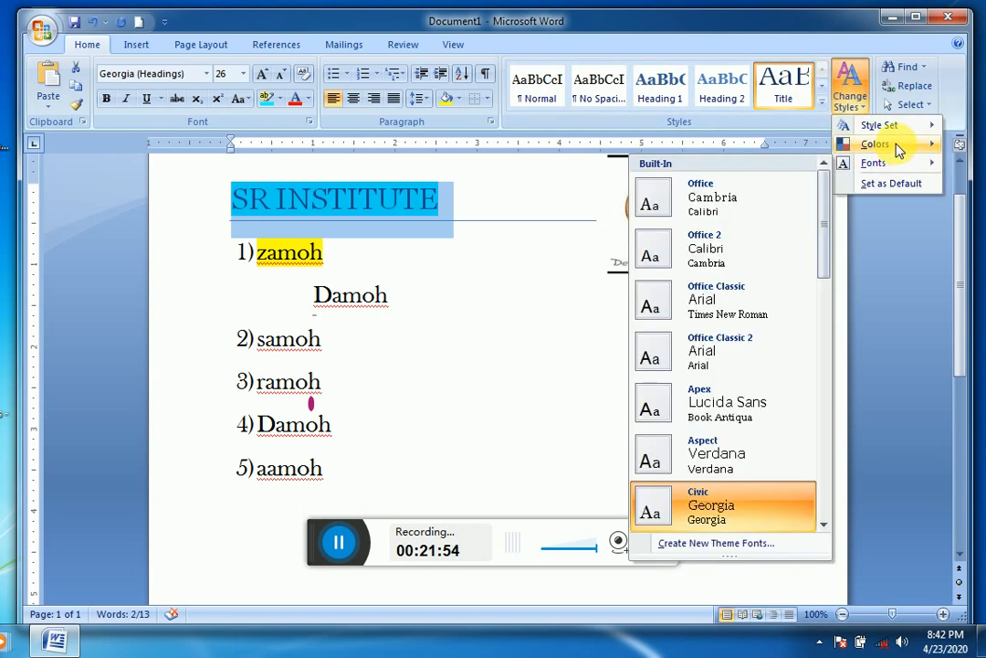
pyautogui.moveTo(900, 151)
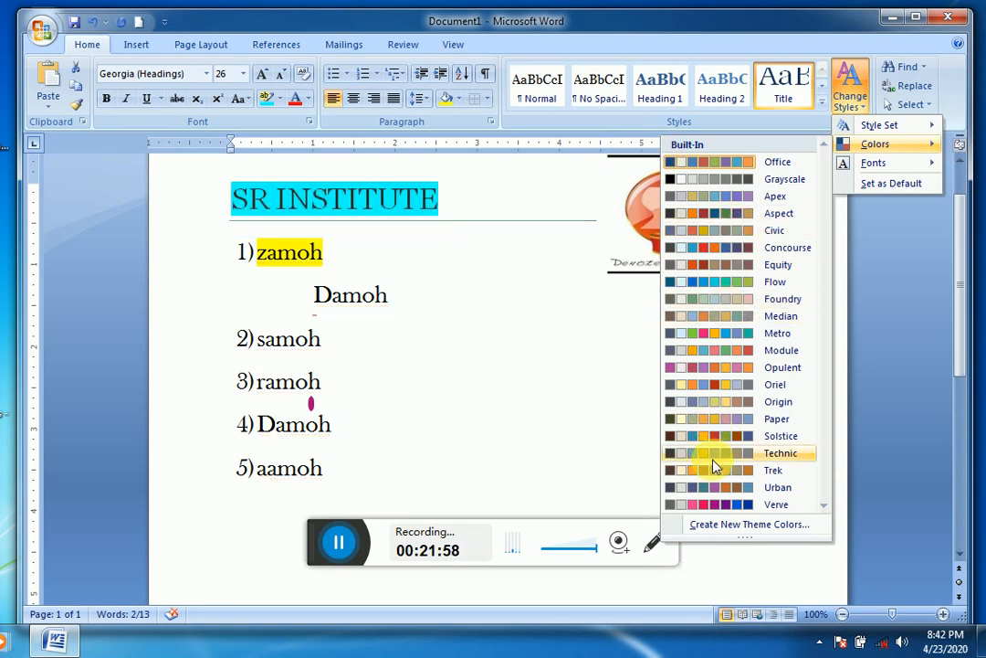
pyautogui.click(728, 505)
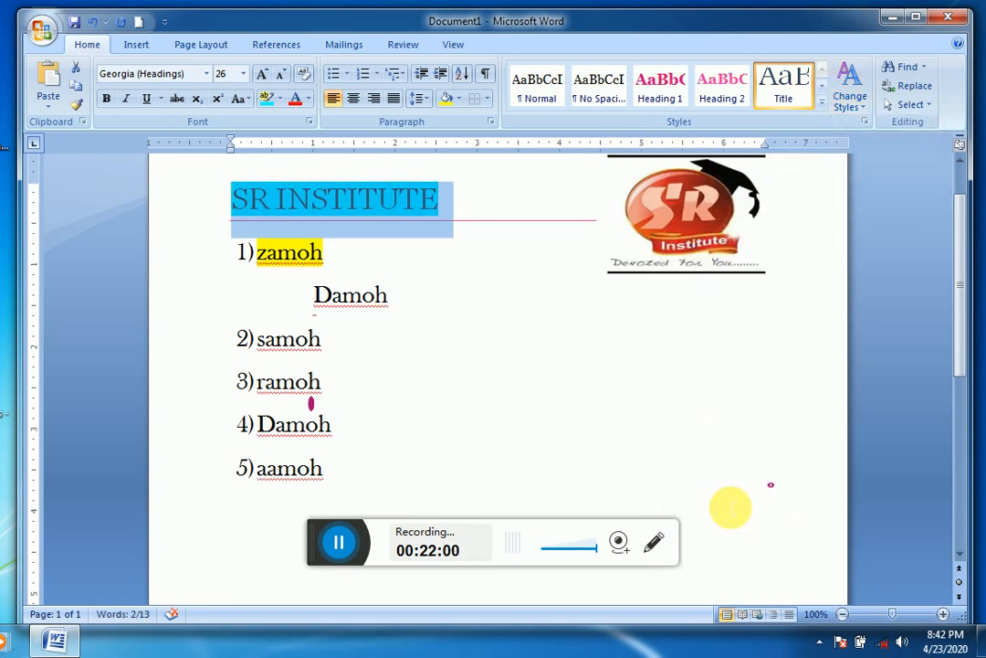
# Step: Change the document's style set to Manuscript
pyautogui.click(852, 99)
pyautogui.moveTo(872, 128)
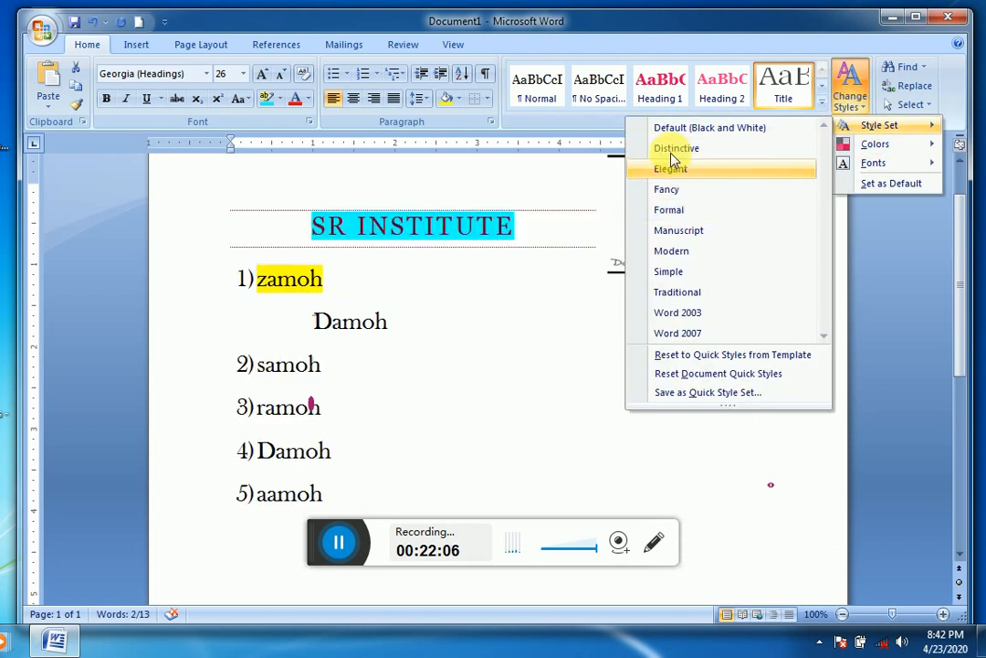
pyautogui.click(692, 237)
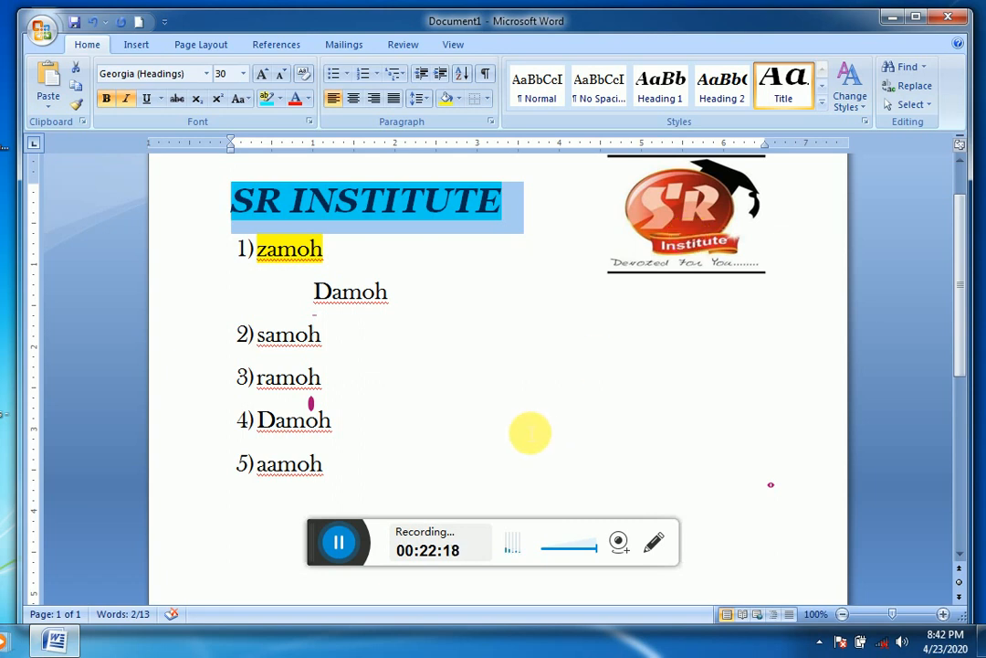
pyautogui.click(528, 433)
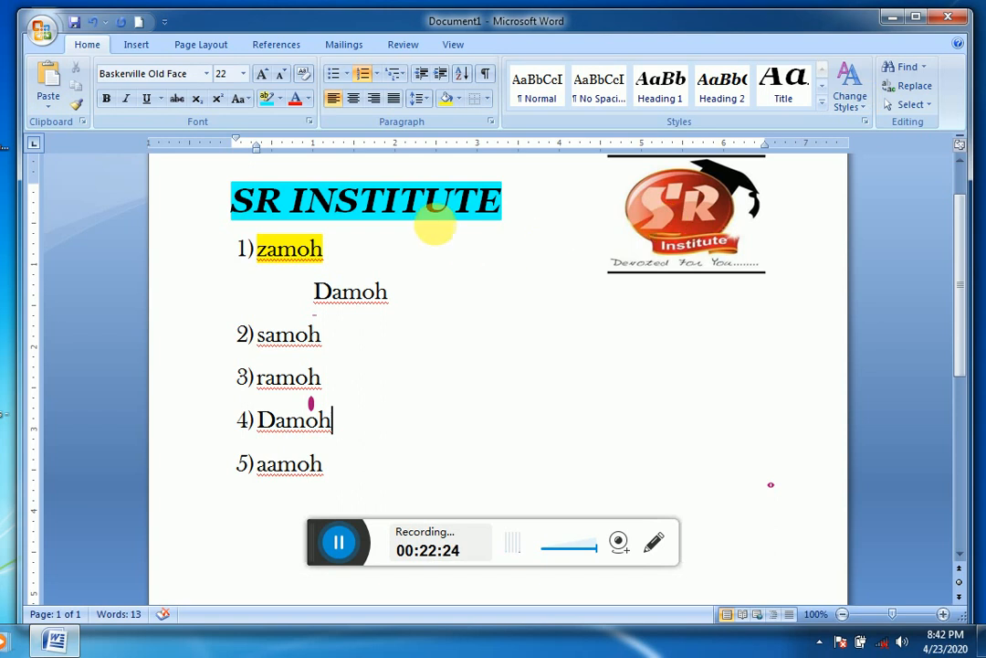
# Step: Search the document from the end of the SR INSTITUTE heading for each occurrence of "damoh"
pyautogui.click(516, 199)
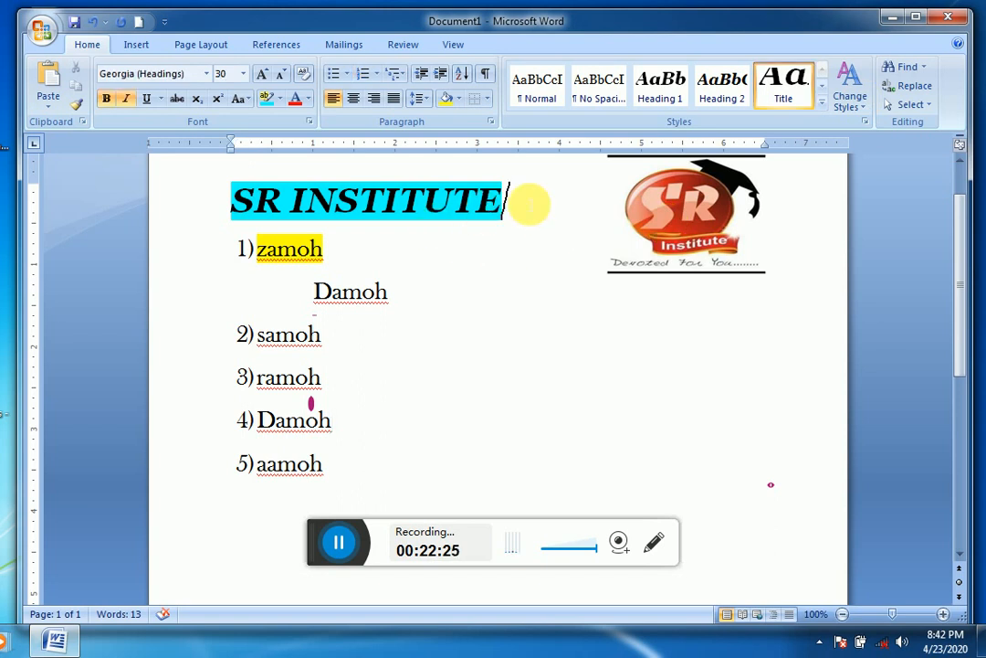
pyautogui.click(903, 66)
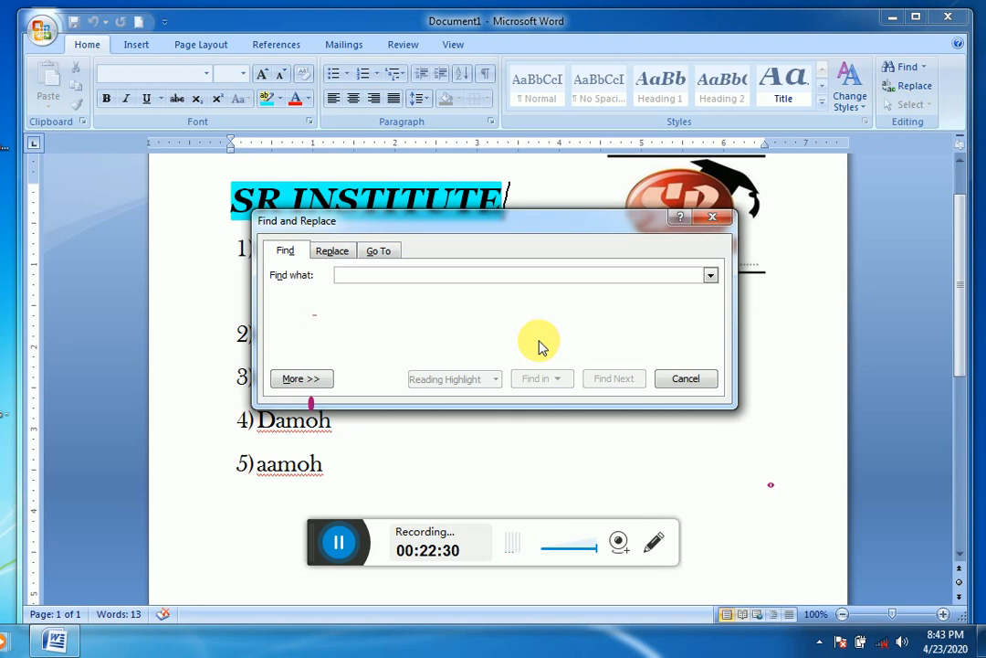
pyautogui.write('damoh')
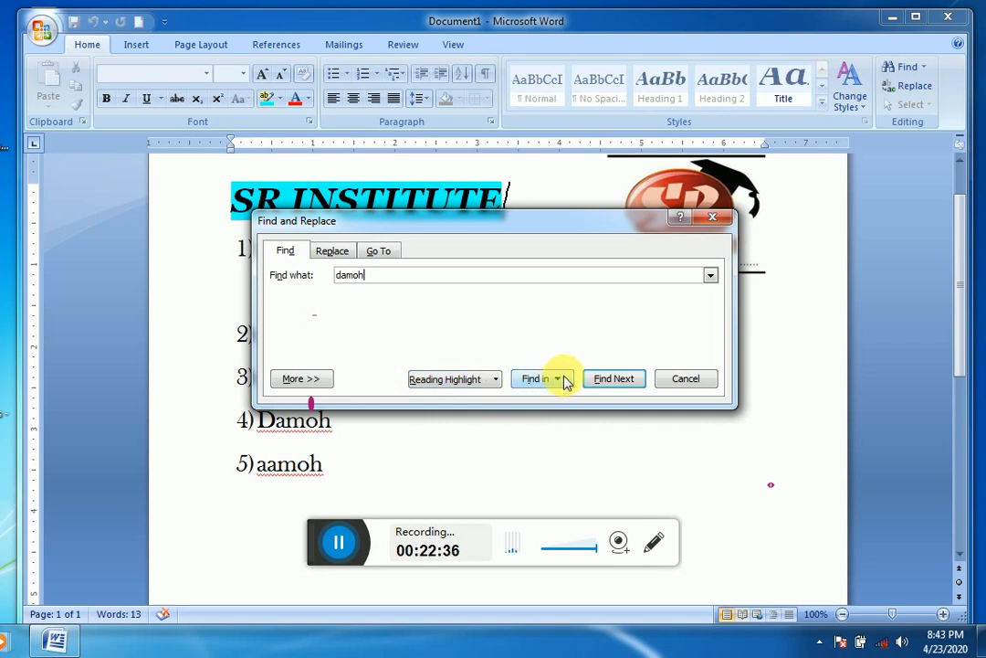
pyautogui.click(612, 382)
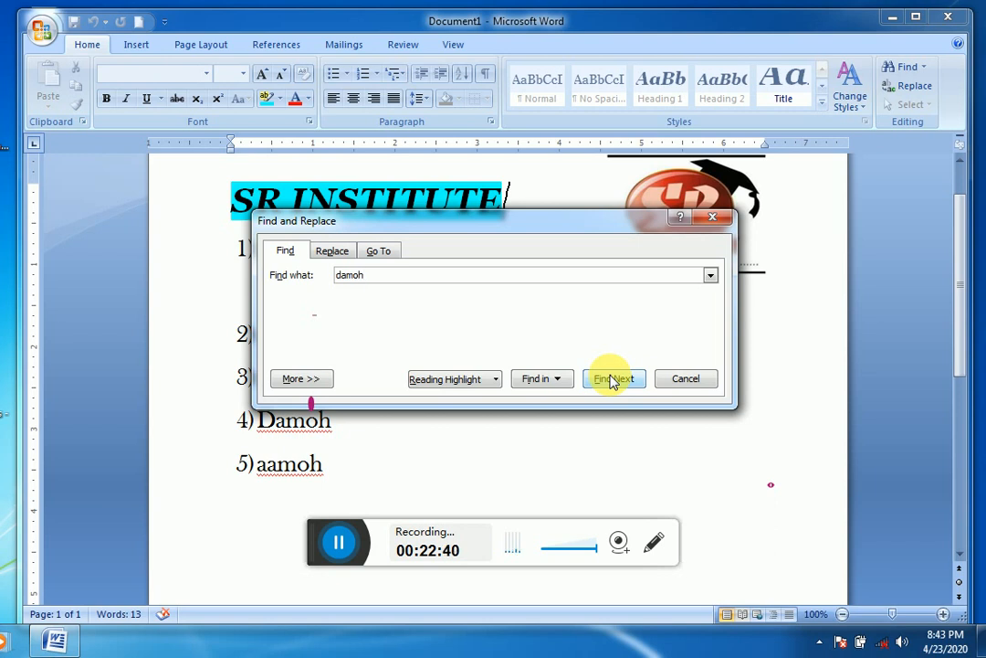
pyautogui.moveTo(546, 232); pyautogui.dragTo(698, 240)
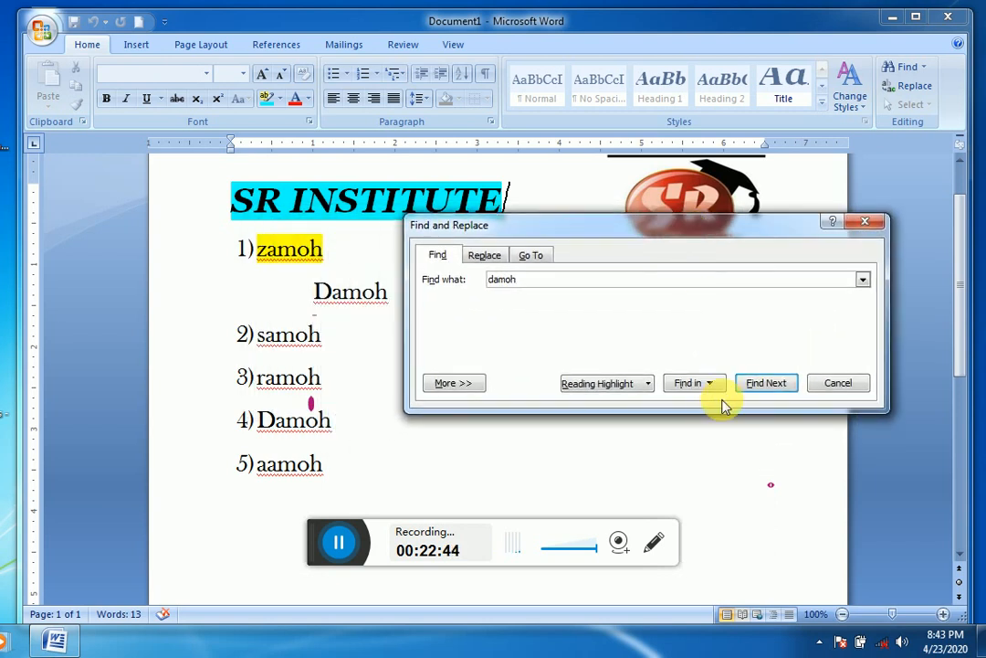
pyautogui.click(756, 388)
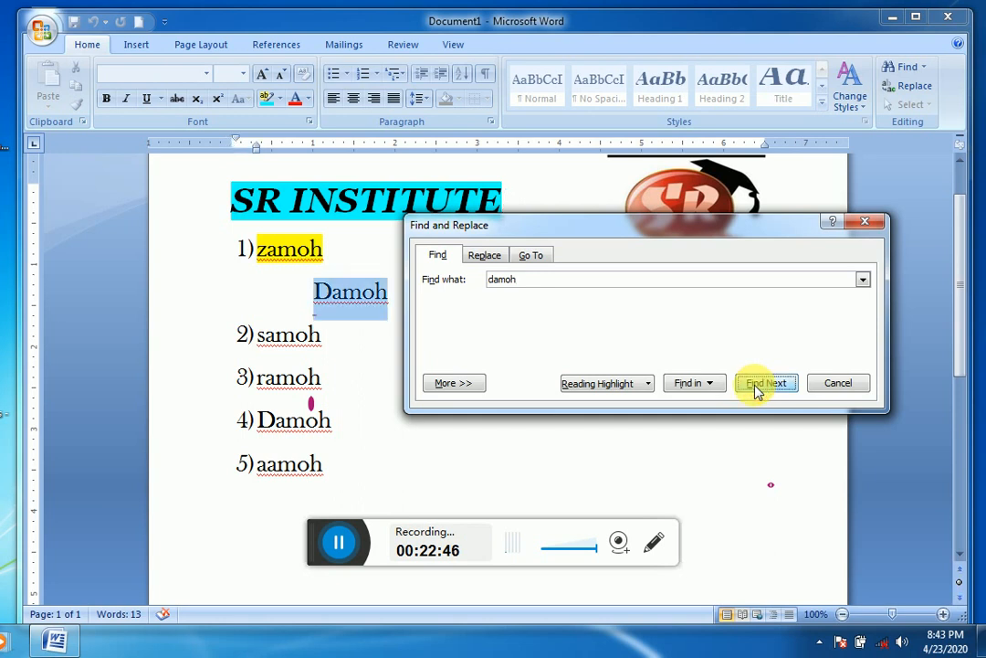
pyautogui.click(757, 387)
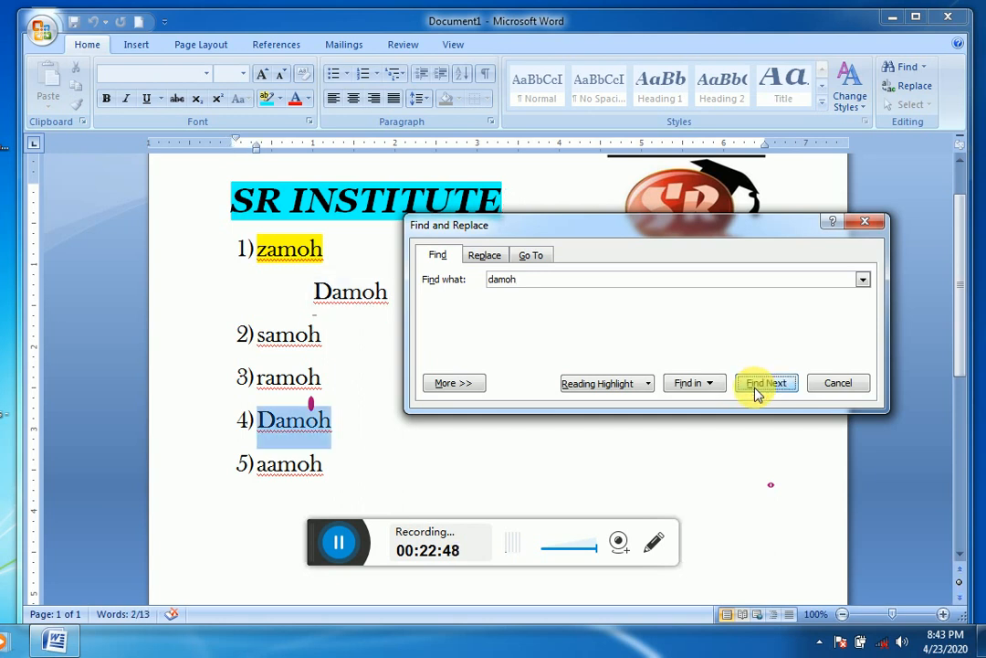
pyautogui.click(756, 390)
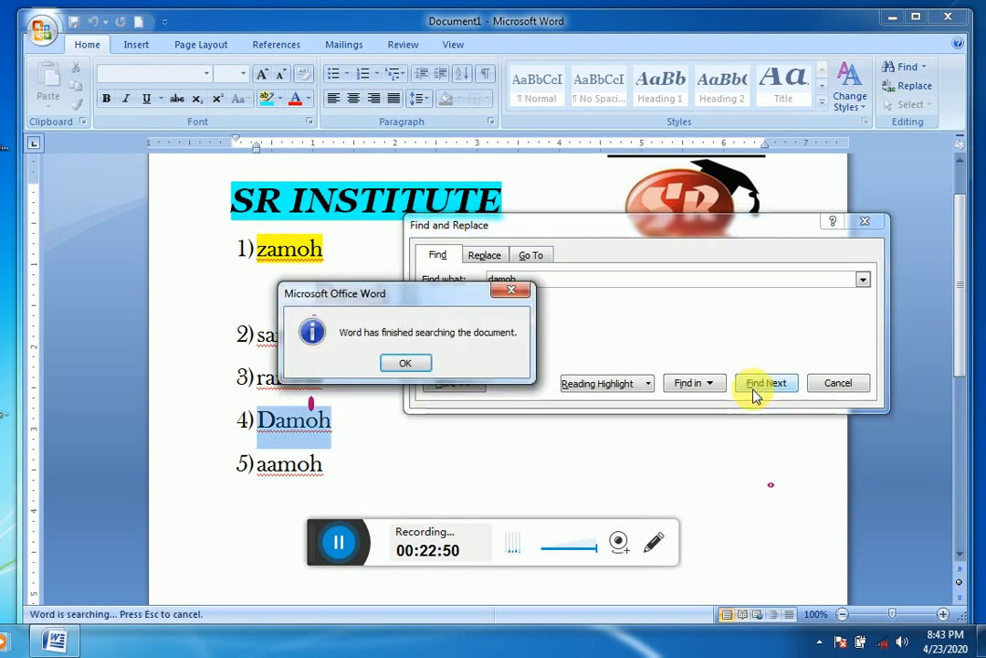
pyautogui.click(402, 365)
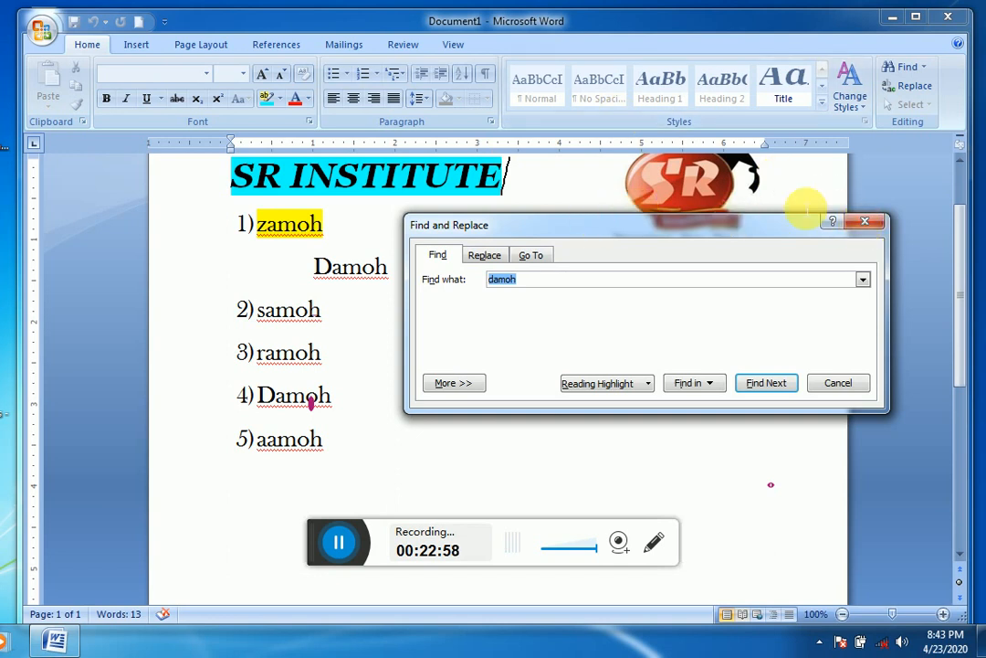
pyautogui.click(868, 222)
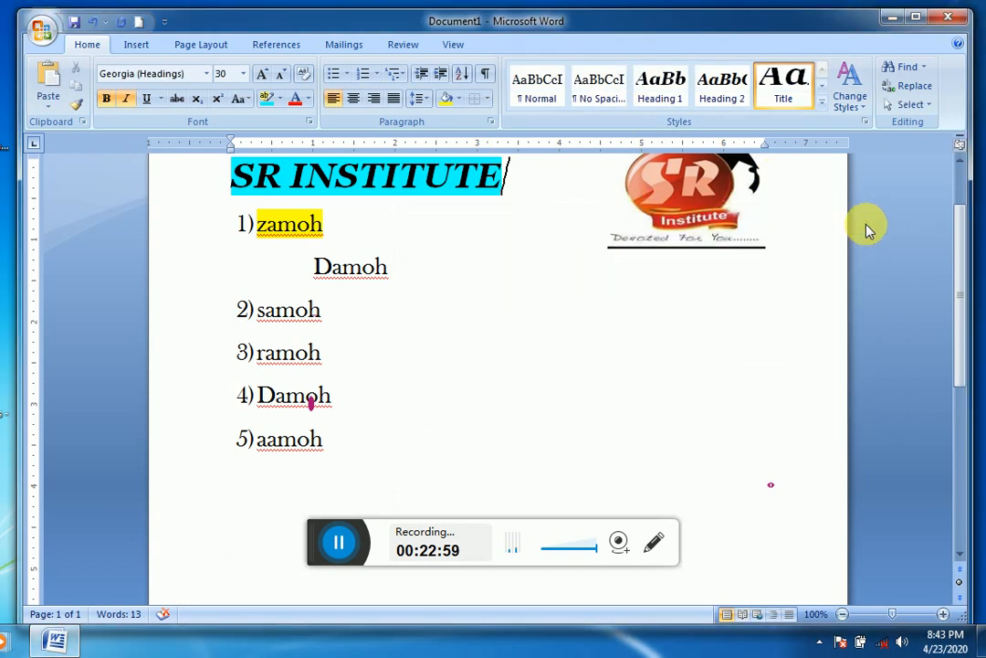
# Step: Replace the first occurrence of "damoh", on the line under zamoh, with "sagar"
pyautogui.click(519, 222)
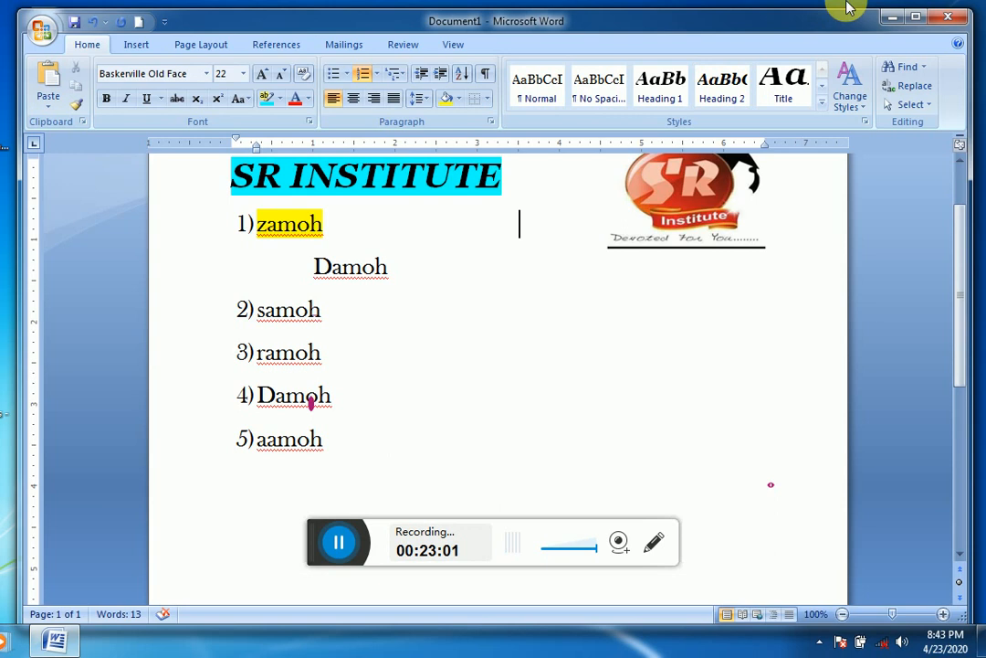
pyautogui.click(925, 92)
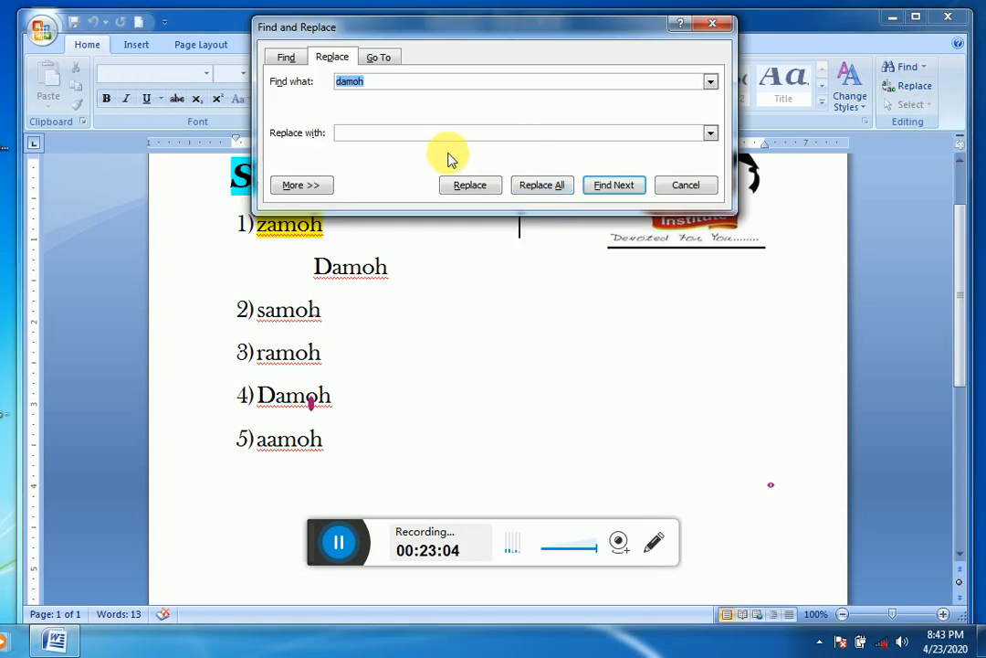
pyautogui.click(423, 135)
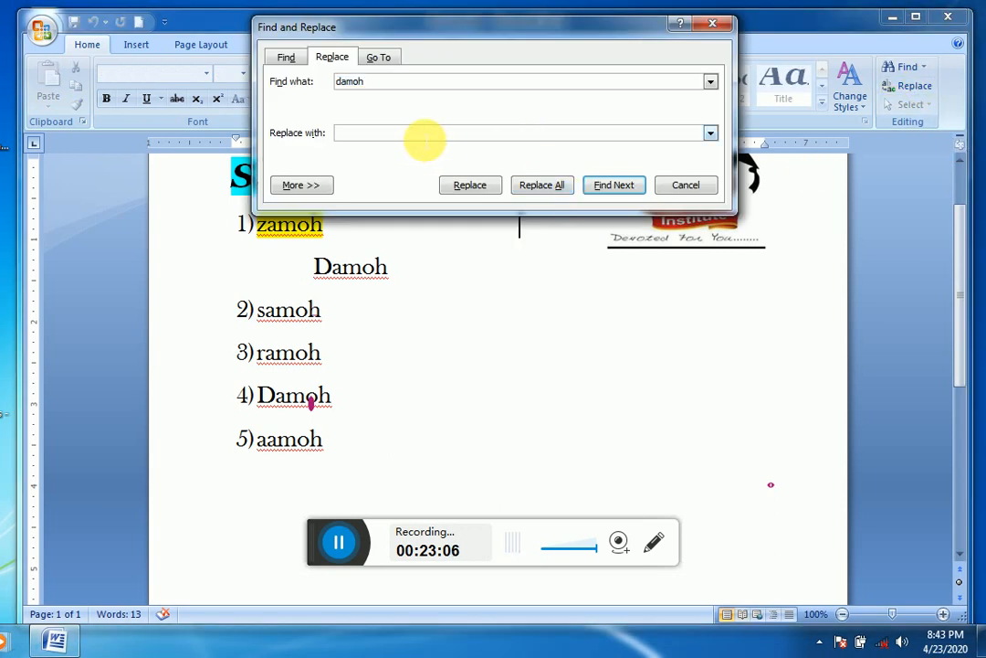
pyautogui.write('sagar')
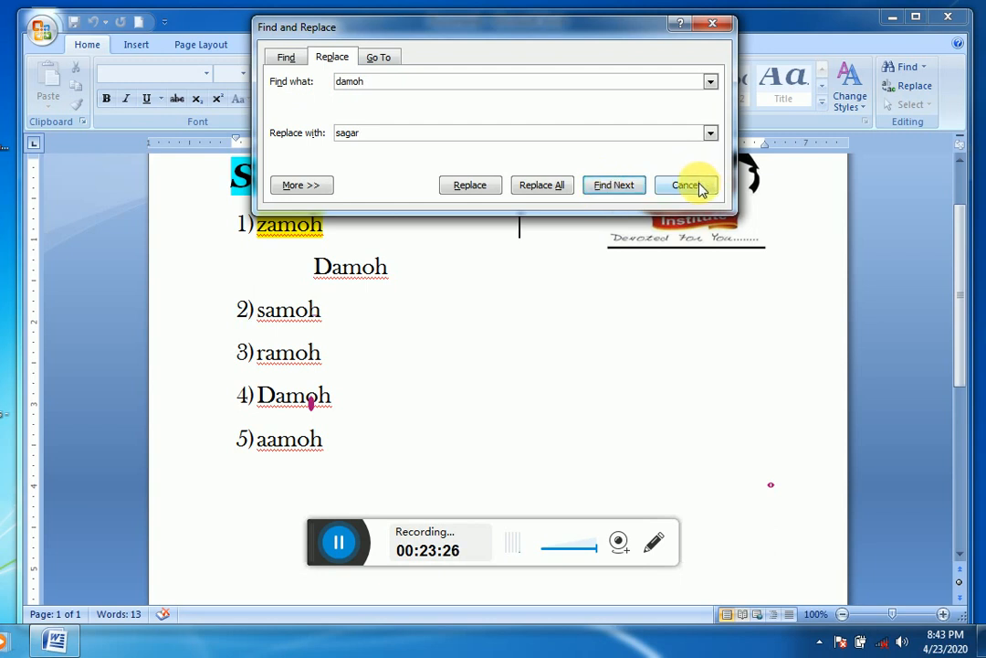
pyautogui.click(490, 186)
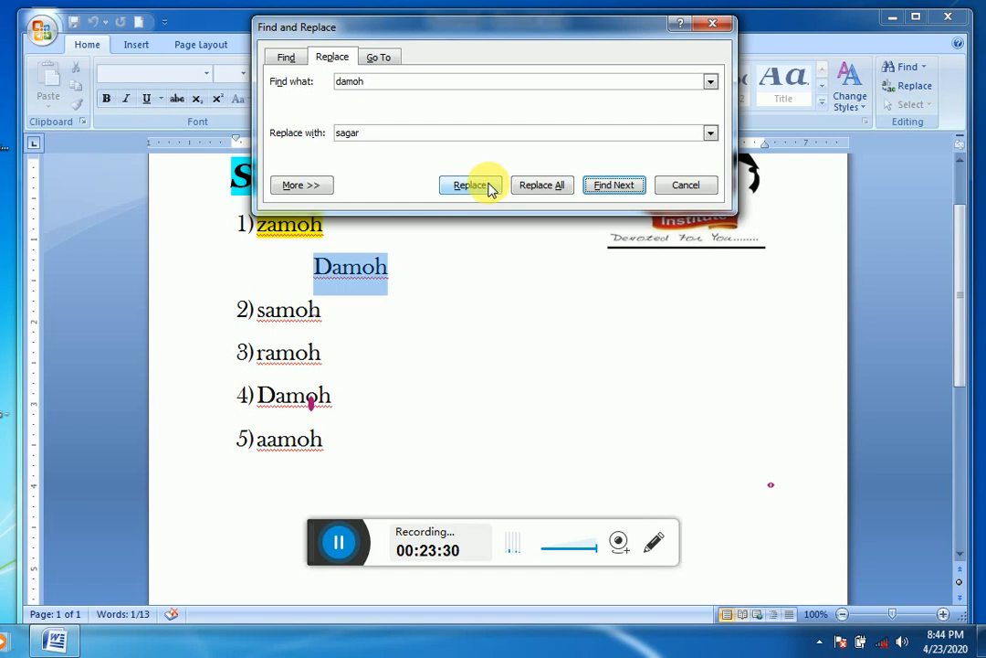
pyautogui.click(490, 187)
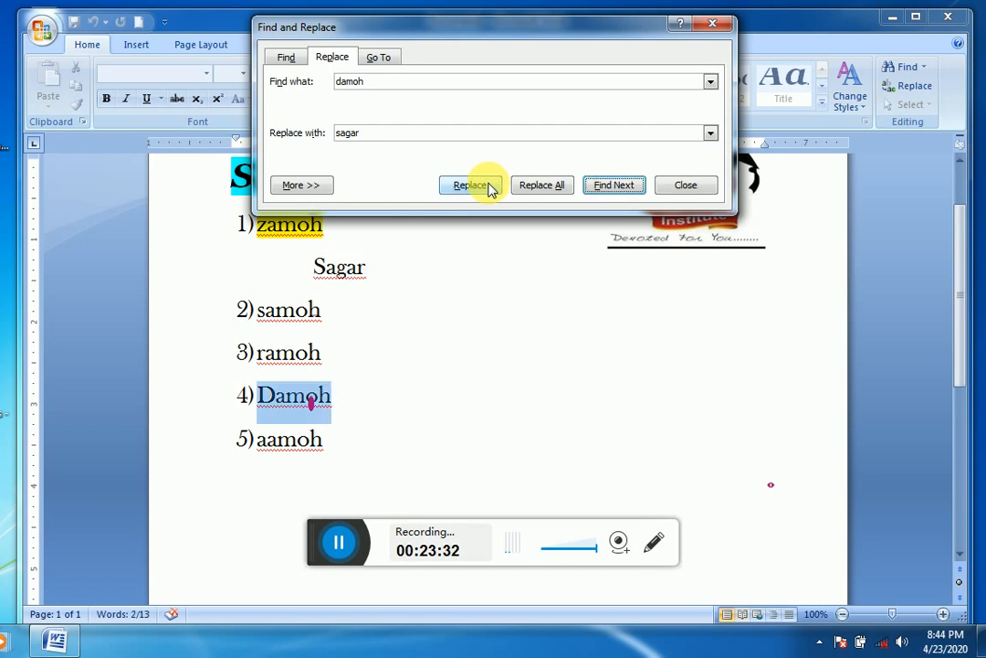
pyautogui.click(705, 187)
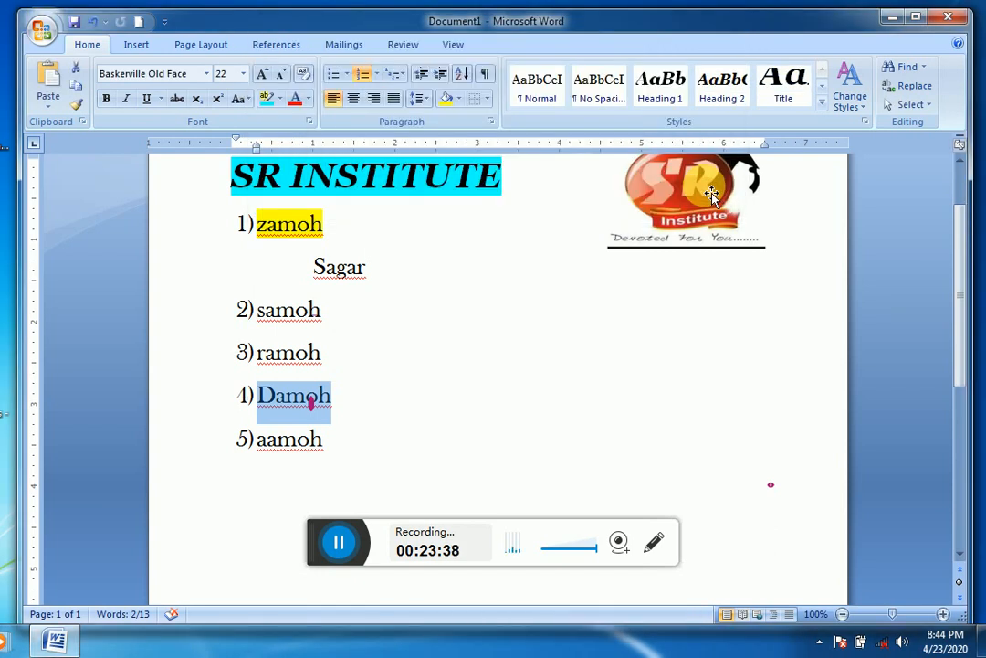
# Step: Select the entire content of the document
pyautogui.click(925, 106)
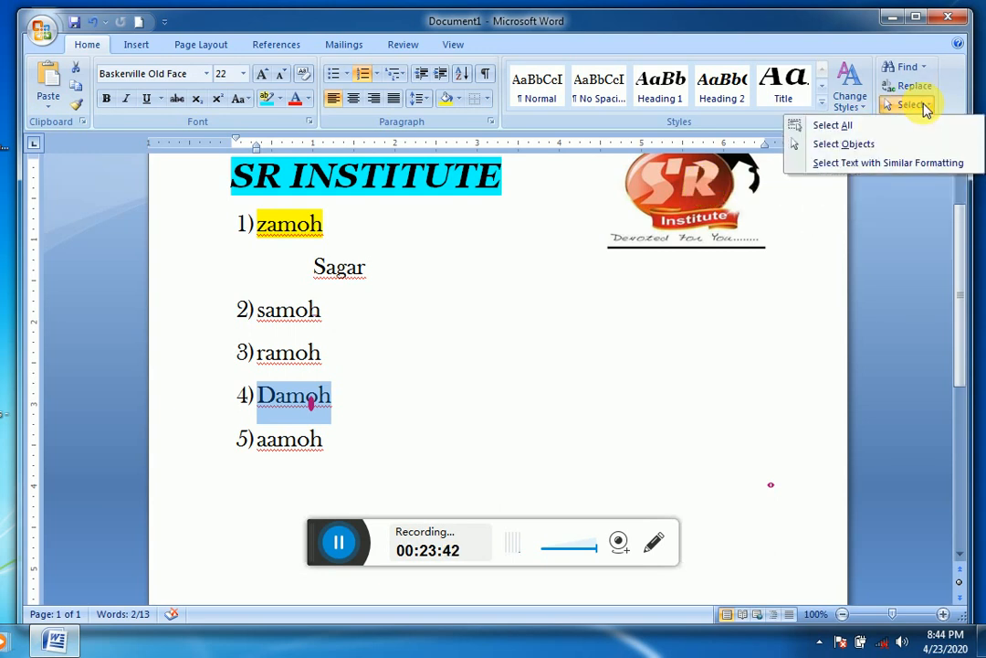
pyautogui.click(827, 125)
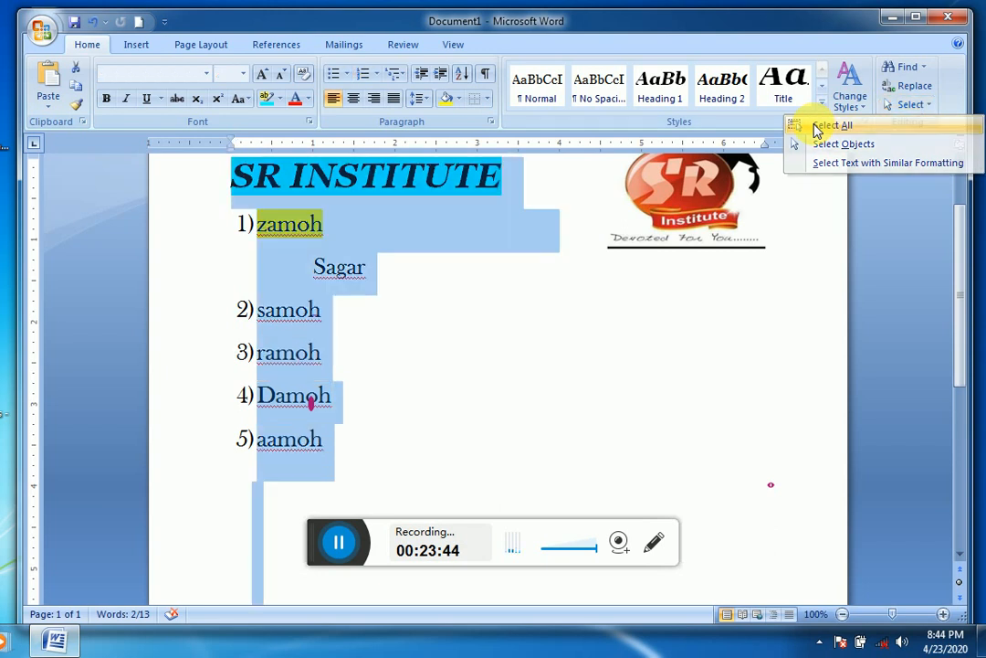
# Step: Select the SR Institute logo picture with Select Objects, and turn the object selection mode off again
pyautogui.click(914, 106)
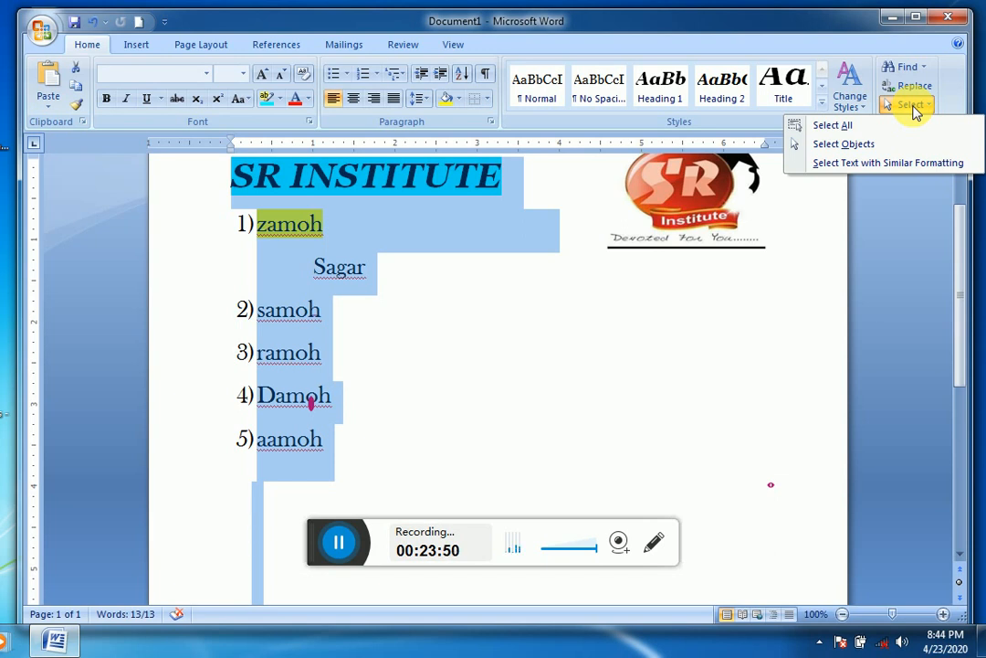
pyautogui.click(865, 146)
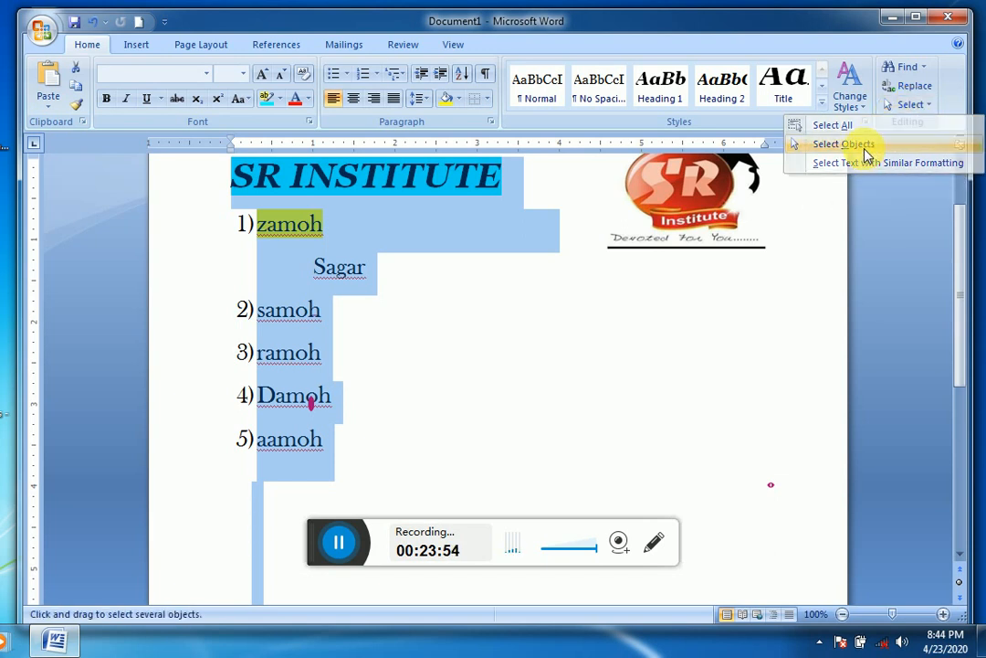
pyautogui.click(700, 246)
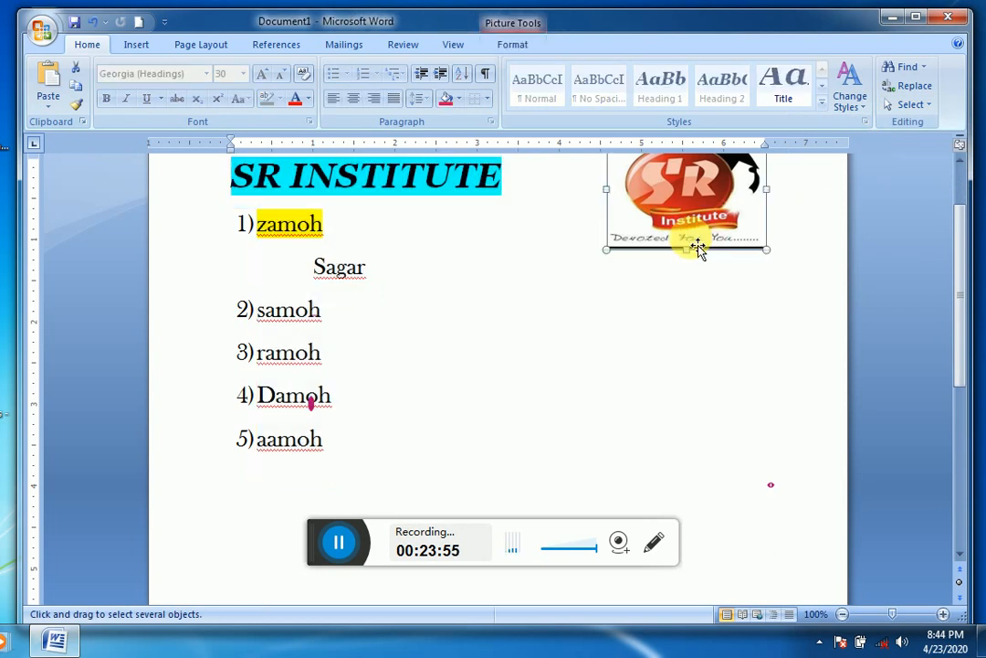
pyautogui.click(910, 106)
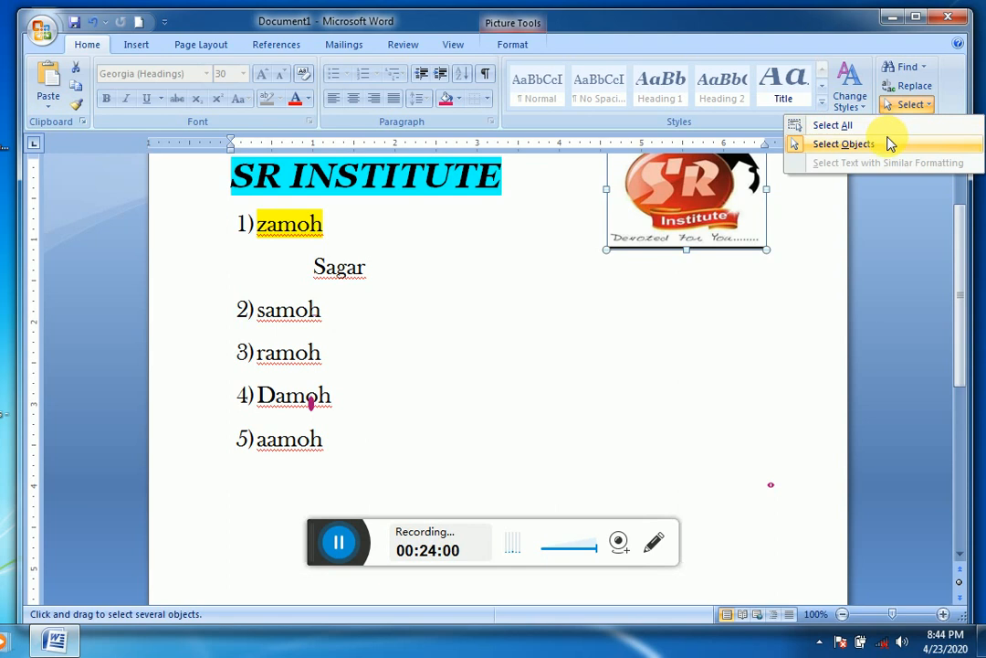
pyautogui.click(888, 144)
# Step: Place the cursor on the Sagar line and select all text with similar formatting
pyautogui.click(676, 279)
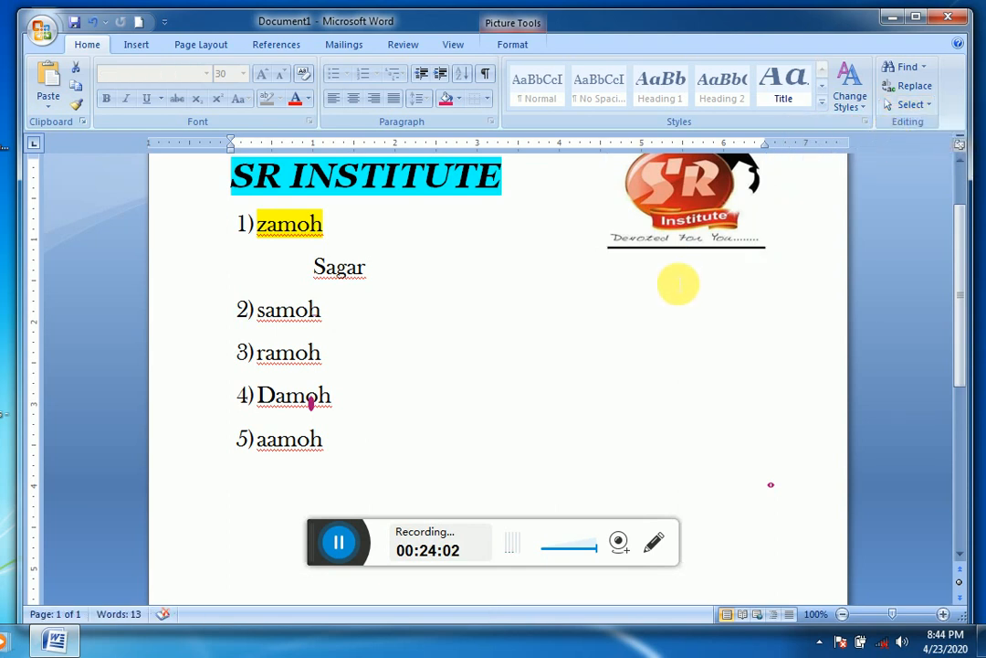
pyautogui.click(897, 106)
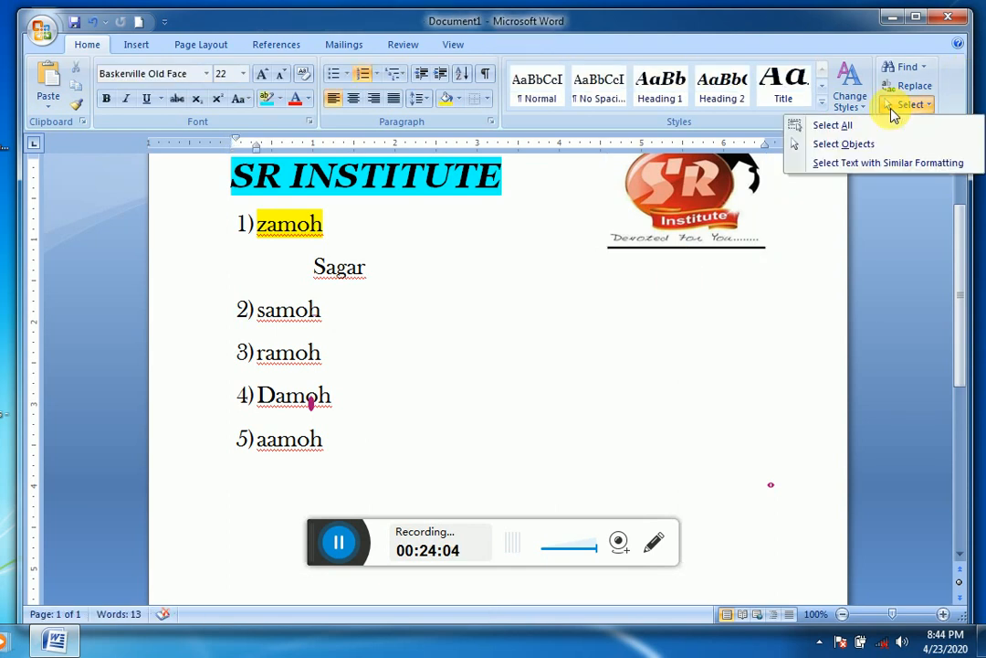
pyautogui.click(839, 163)
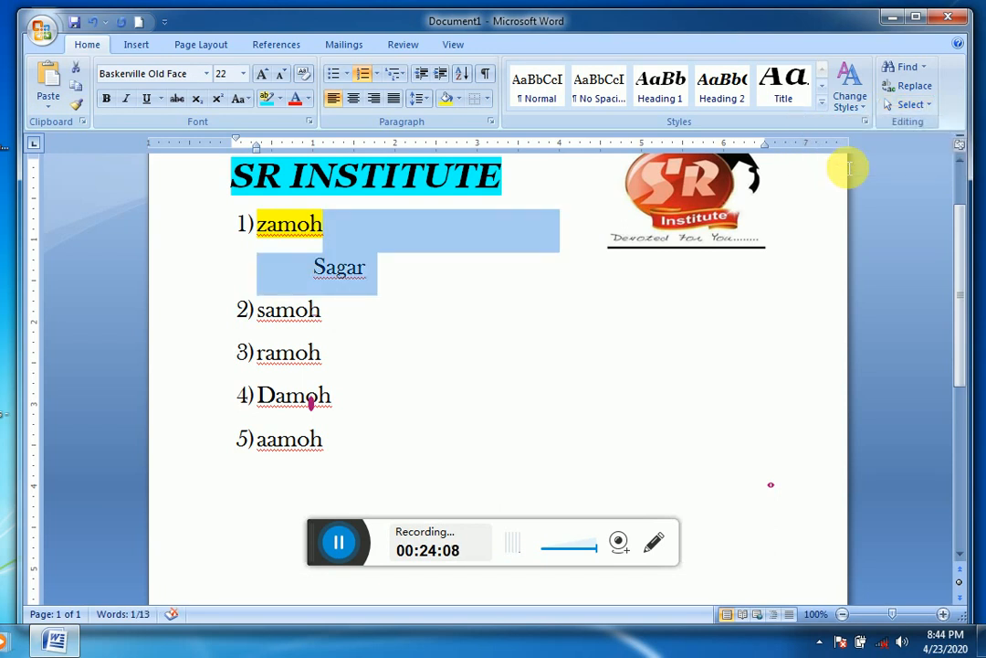